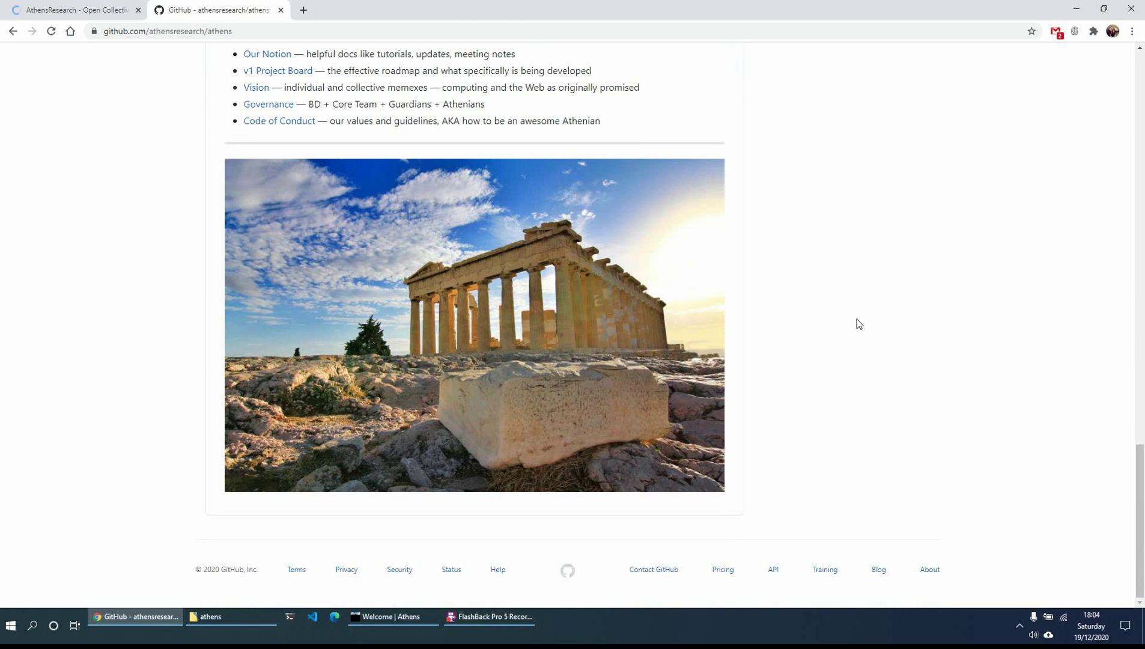
- Review the Athens README's "Use Athens" section, highlighting the two options for trying the program
scroll(859, 323, up, 8)
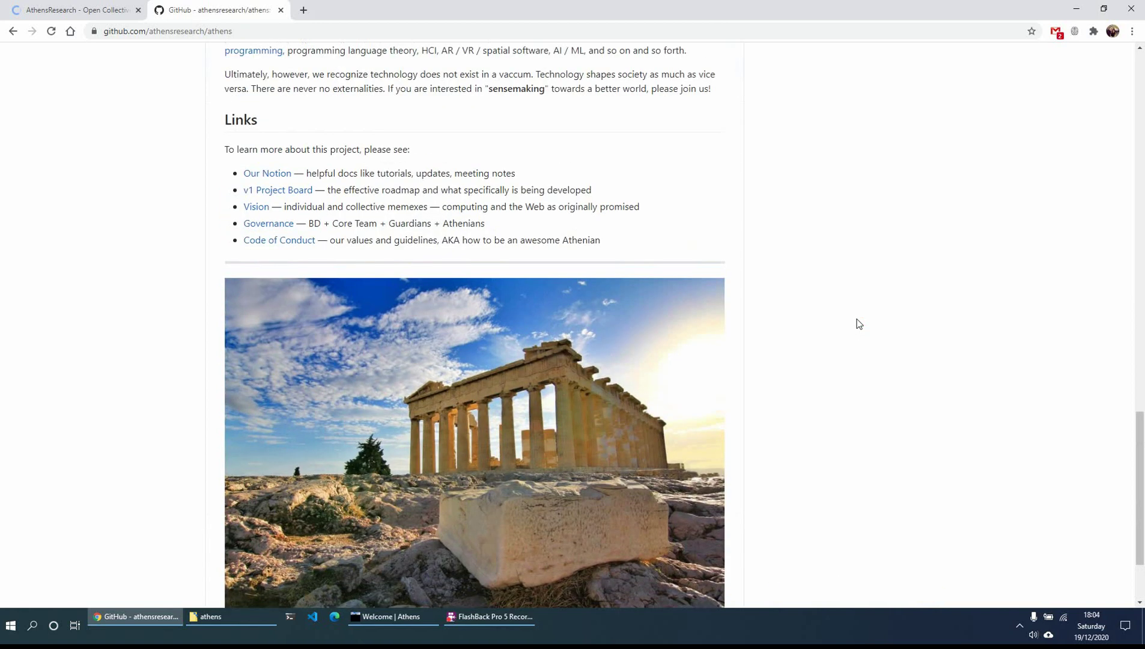
scroll(837, 333, up, 8)
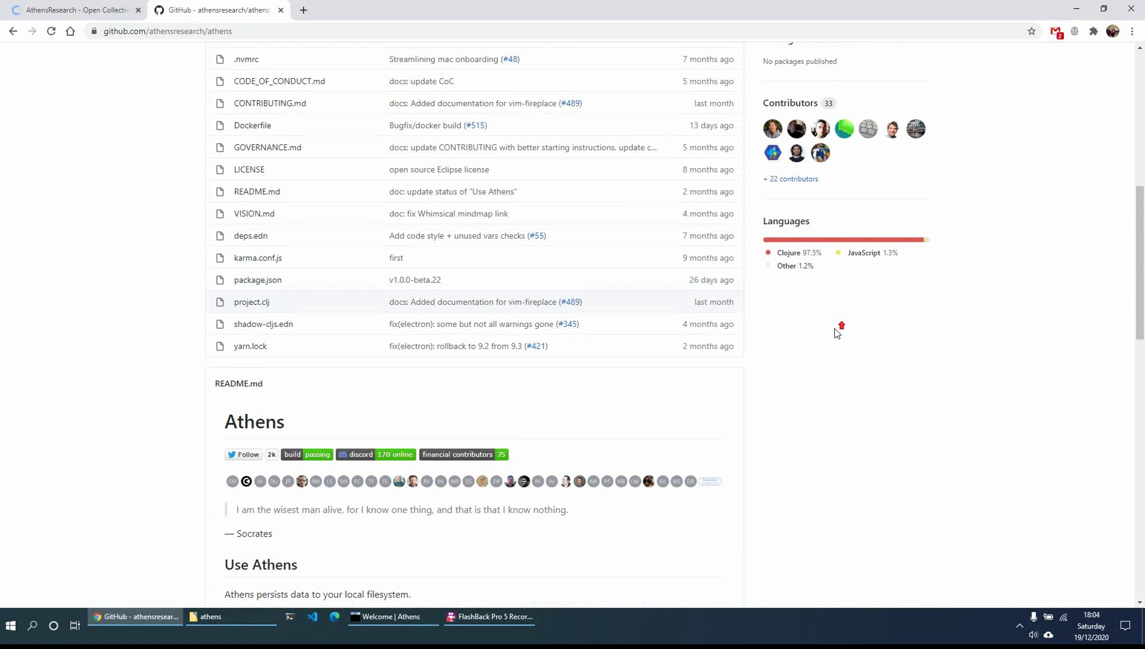
scroll(837, 333, down, 2)
scroll(834, 333, down, 2)
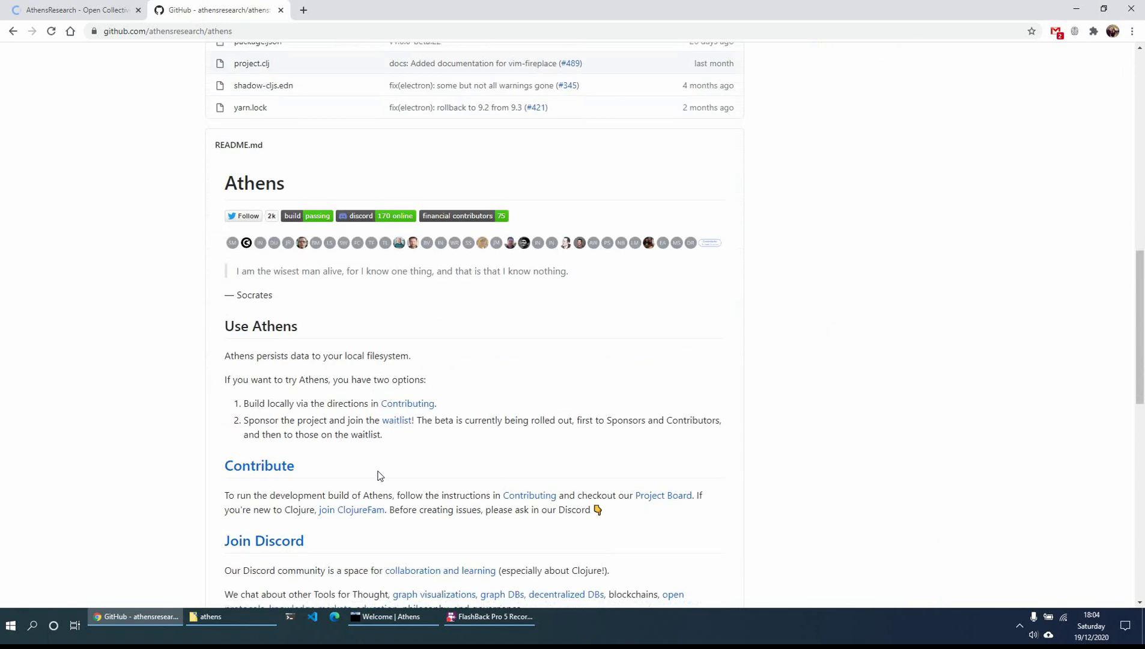
click(218, 465)
key(ctrl+shift+Down)
key(ctrl+shift+Down)
key(ctrl+shift+Down)
key(ctrl+shift+Down)
key(ctrl+shift+Down)
click(224, 379)
key(ctrl+shift+Down)
key(ctrl+shift+Down)
key(ctrl+shift+Down)
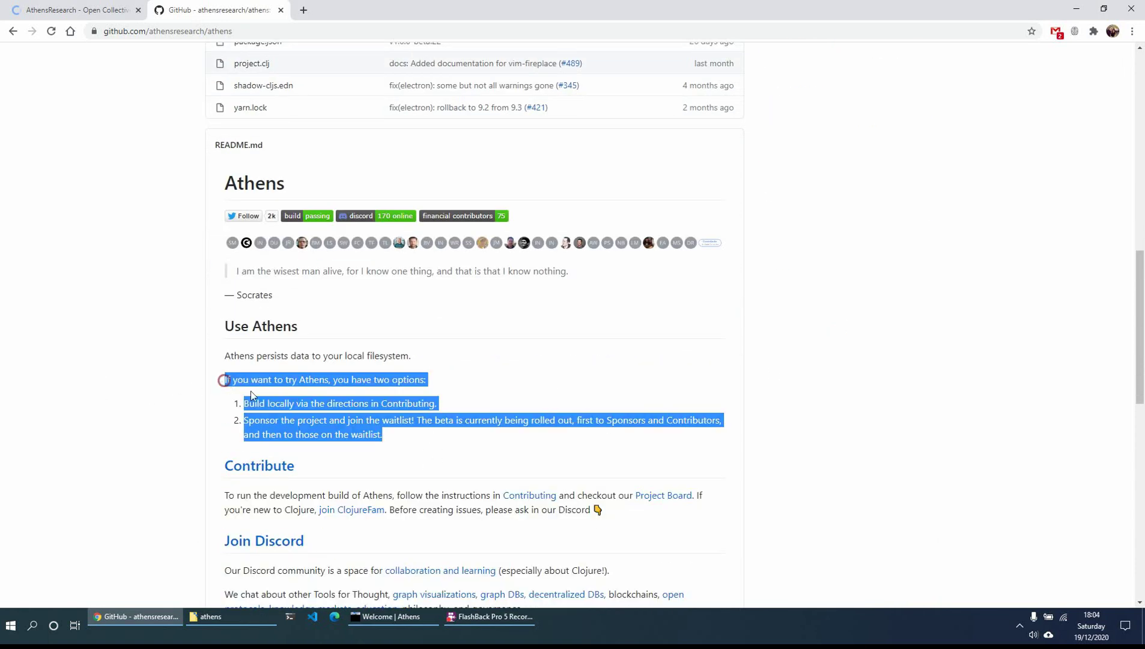
click(790, 401)
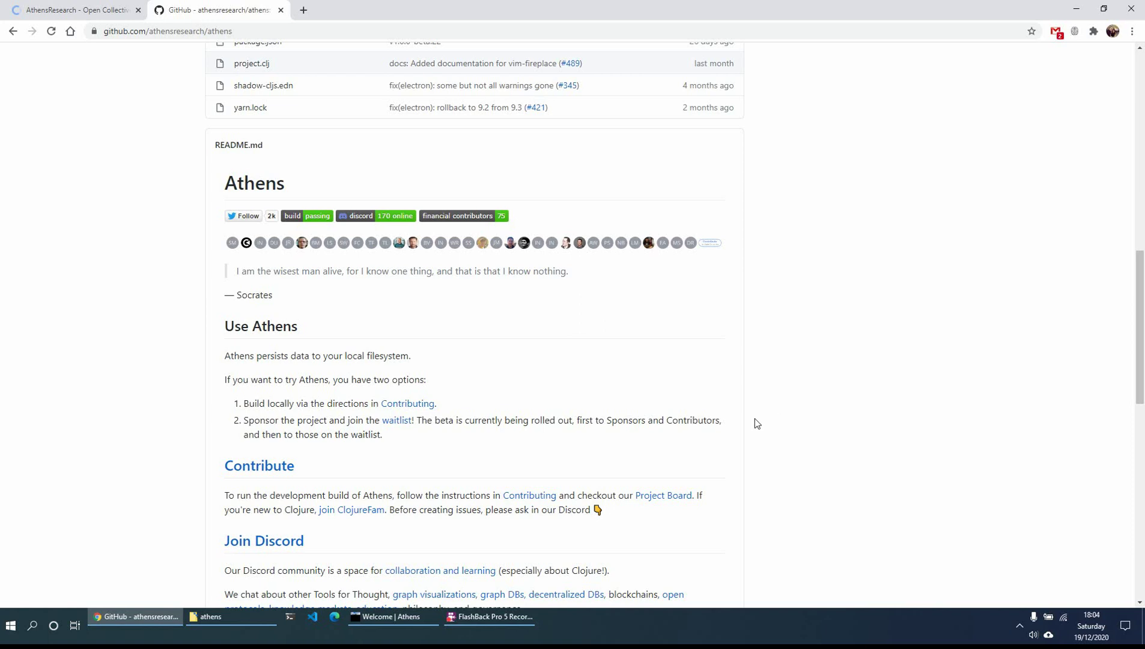
- Switch to the Athens desktop app and look over its Welcome page
click(379, 619)
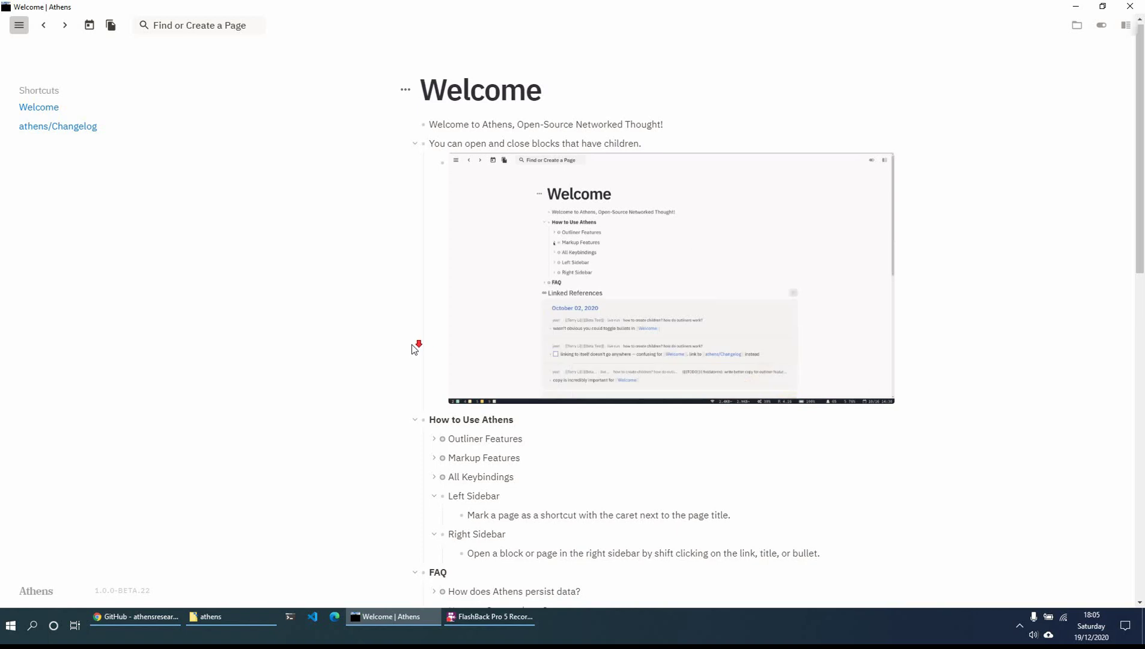
scroll(412, 344, down, 3)
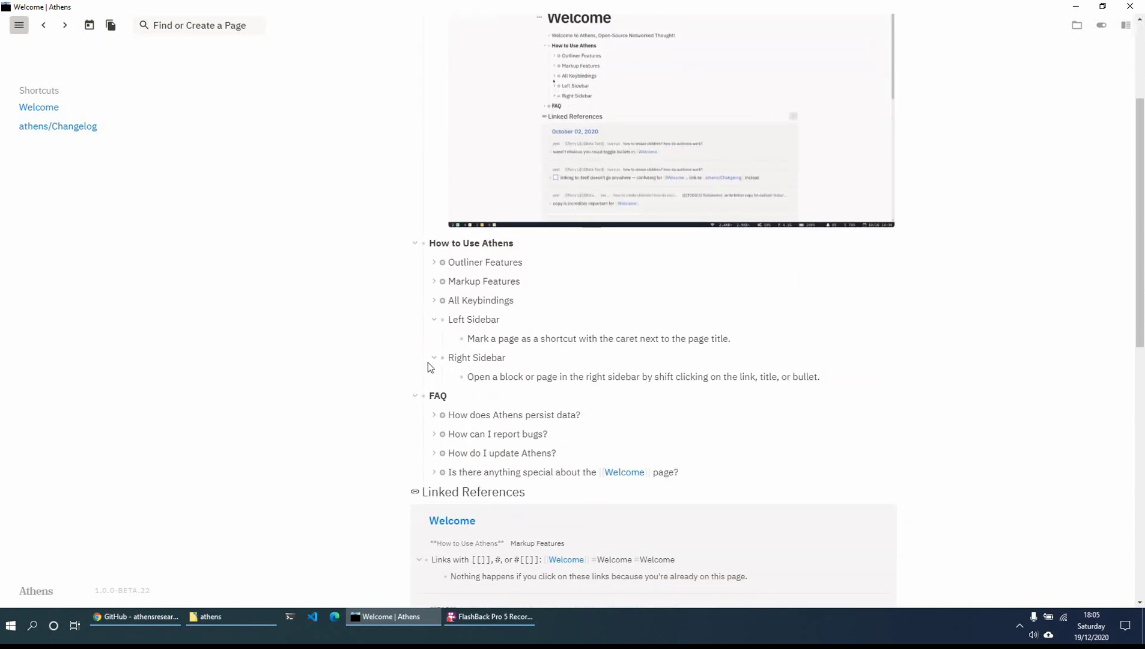
scroll(427, 363, up, 3)
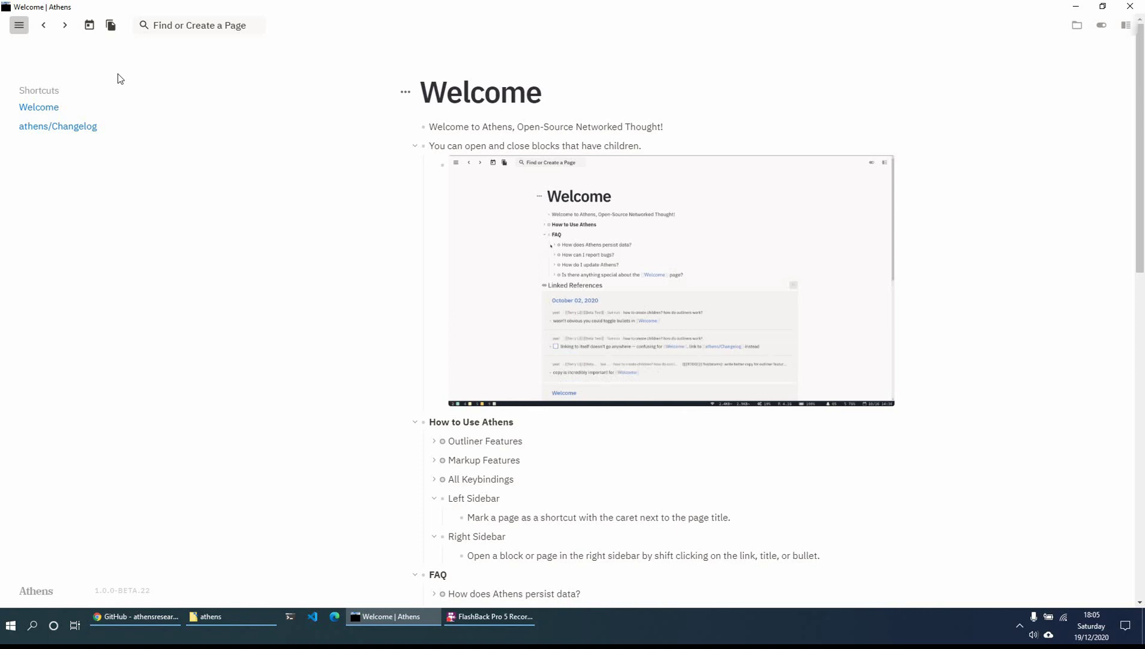
- Open the daily notes and write the bullets "This is a test page" and "more text on the daily page" under December 19, 2020
click(90, 26)
click(478, 160)
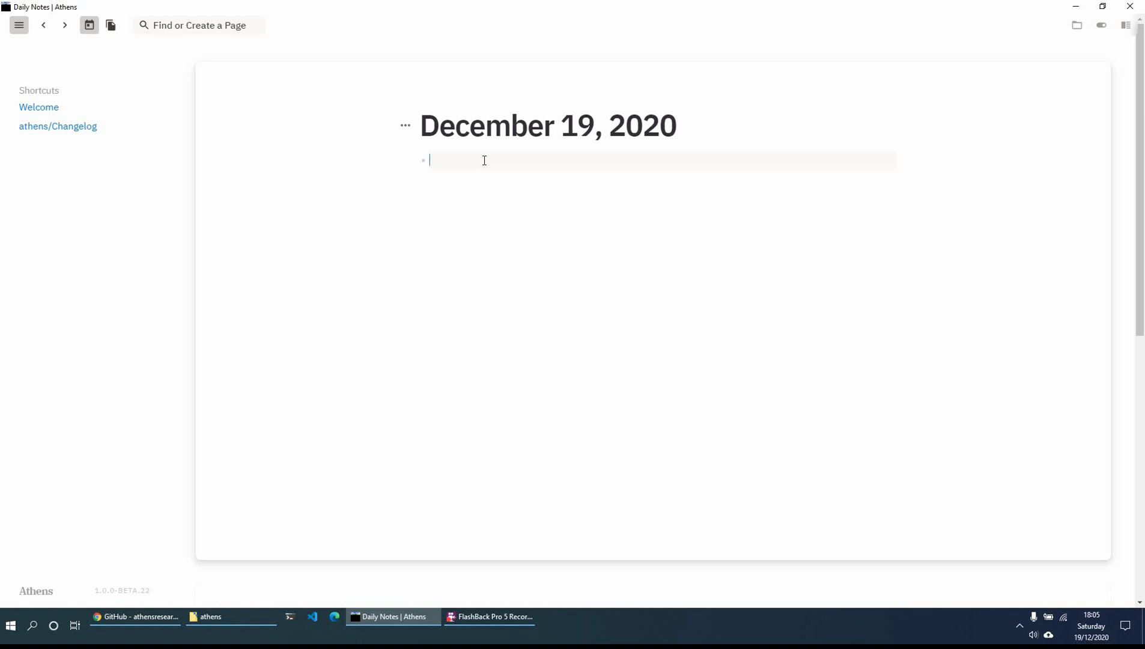
text(This is a test page)
key(Return)
text(more text on the daily page)
- Add progressively indented bullets "can also indent", "and more" and "and more" beneath "more text on the daily page"
key(Return)
key(Tab)
text(cal)
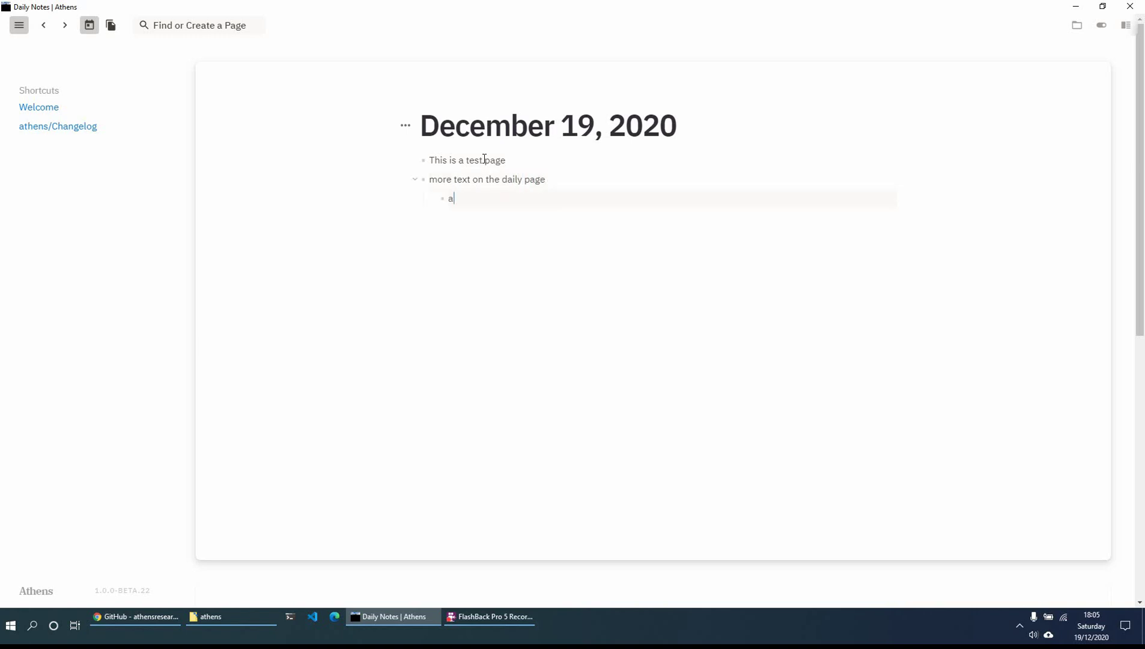
key(BackSpace)
key(BackSpace)
text(n also indent)
key(Return)
text(and more)
key(Tab)
text(and more)
key(Tab)
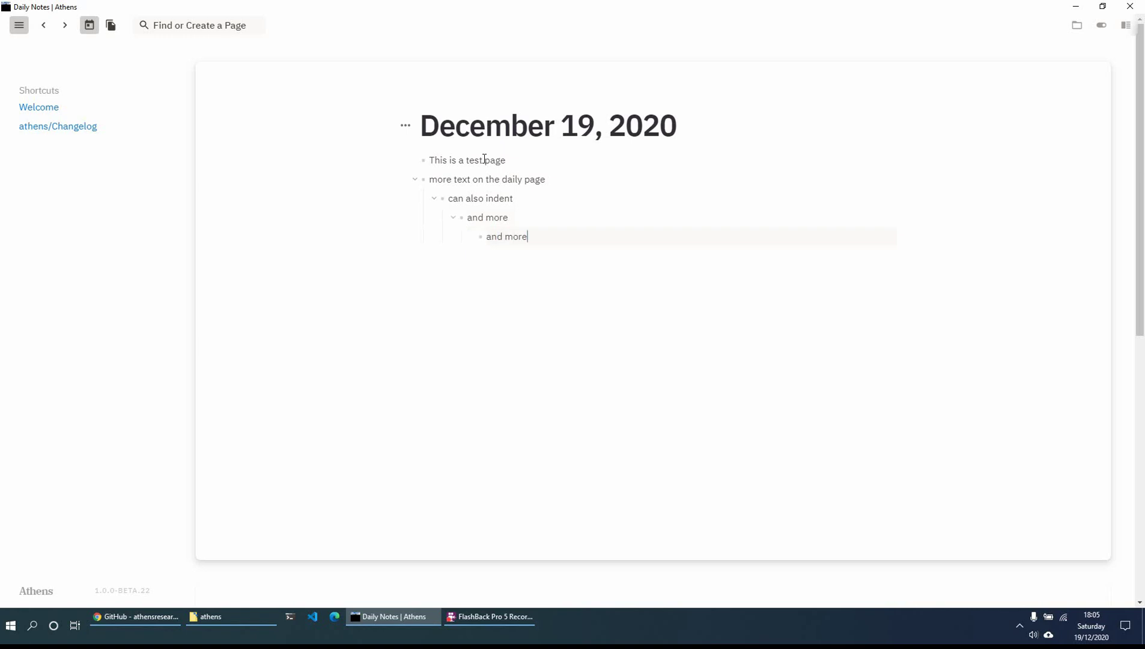
- Add an outdented top-level bullet "some text" after the nested bullets, followed by an empty bullet
key(Return)
key(shift+Tab)
key(shift+Tab)
text(some test)
key(BackSpace)
text(ext)
key(Return)
- Switch the app to the dark theme and look through the daily notes of the preceding days
click(1100, 27)
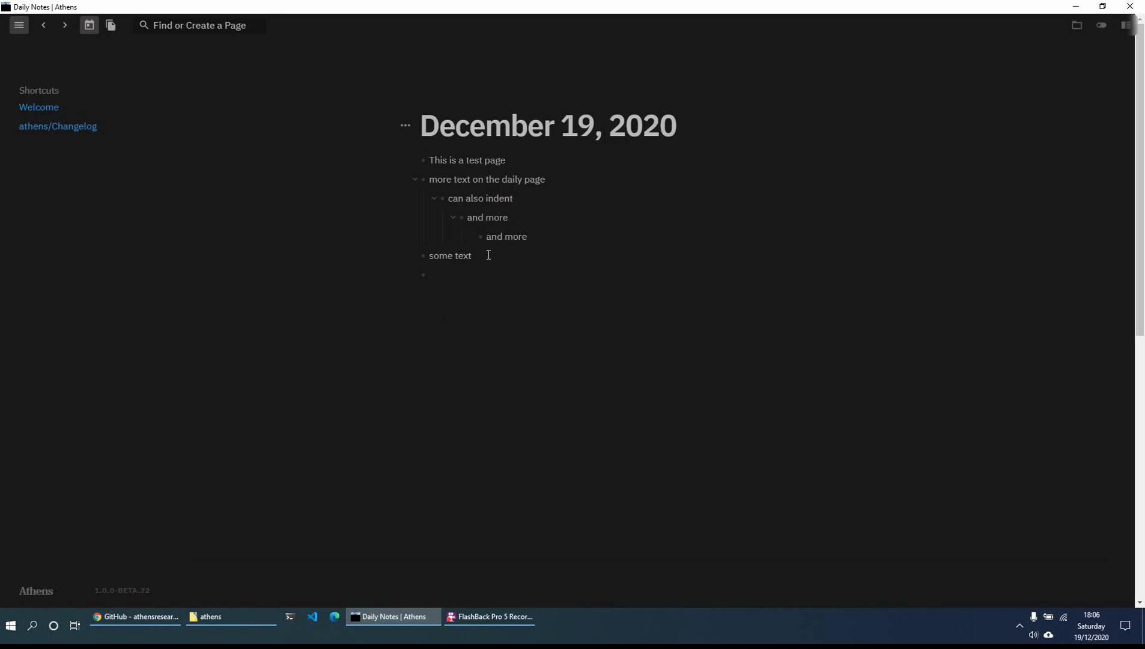
scroll(489, 254, down, 1)
scroll(488, 254, down, 6)
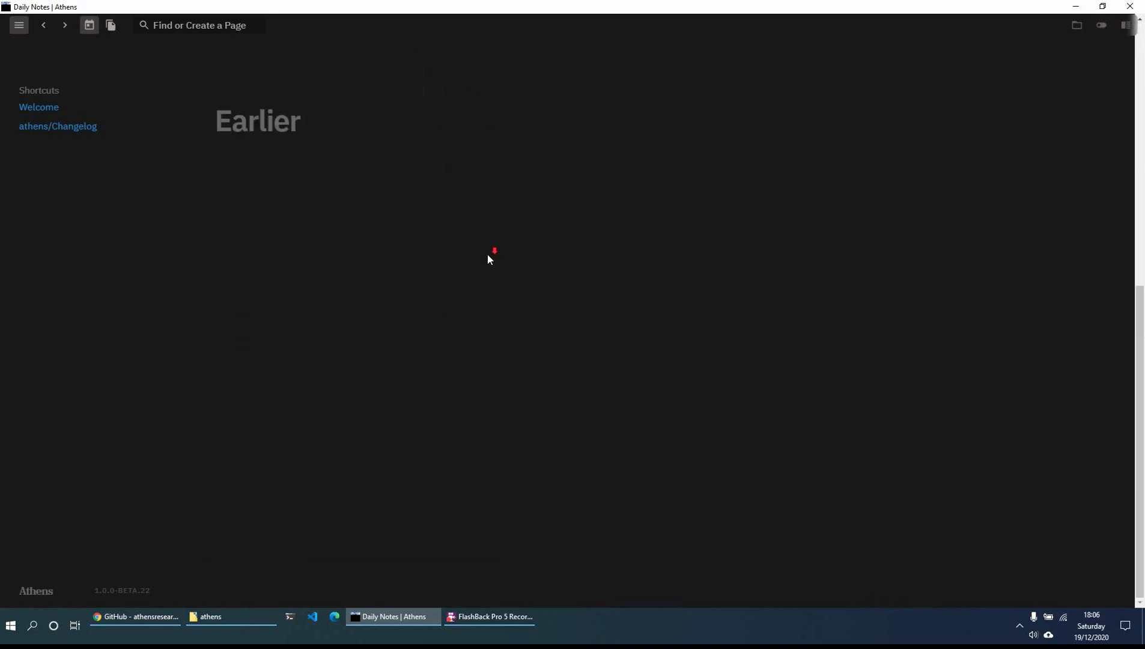
scroll(488, 258, down, 1)
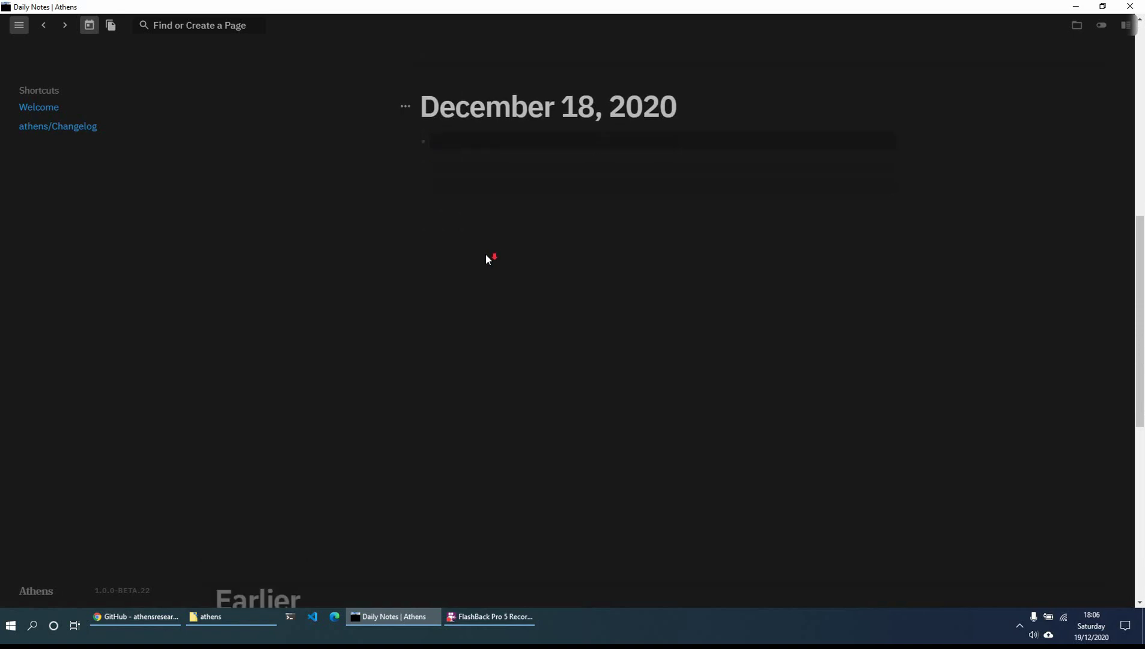
scroll(486, 254, down, 7)
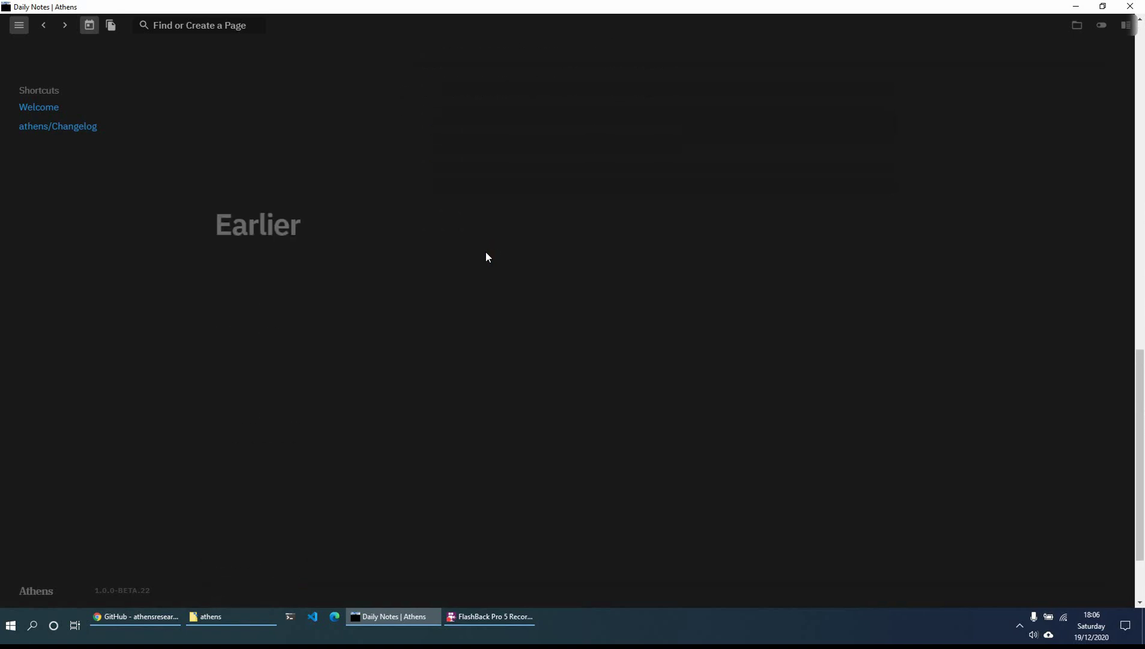
scroll(486, 257, down, 2)
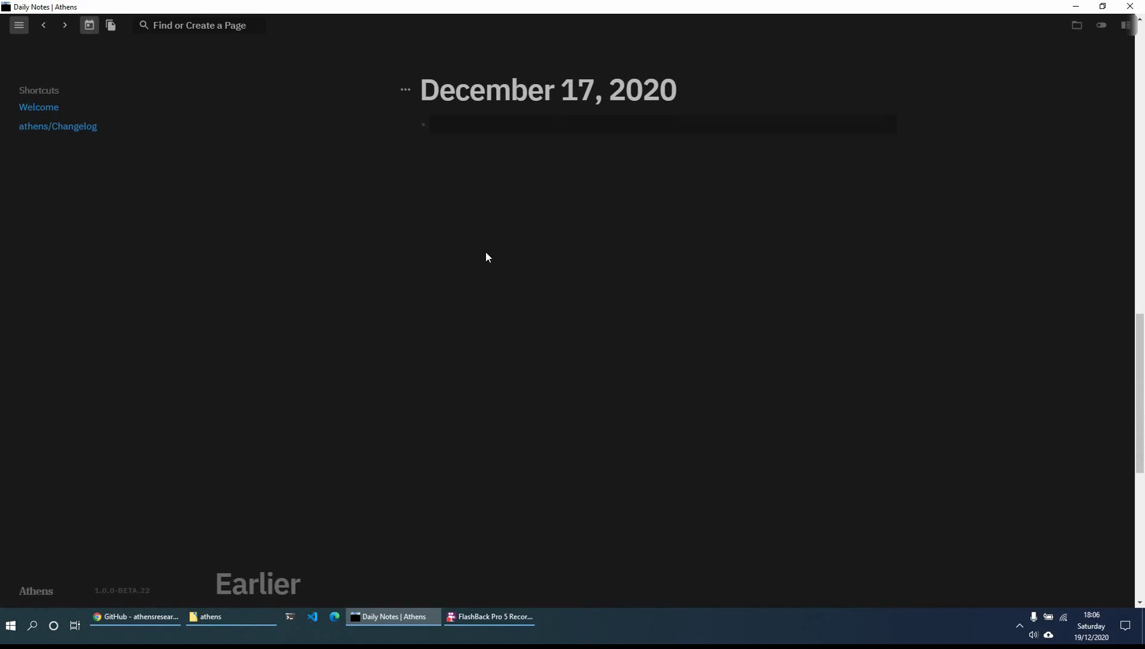
scroll(486, 257, up, 10)
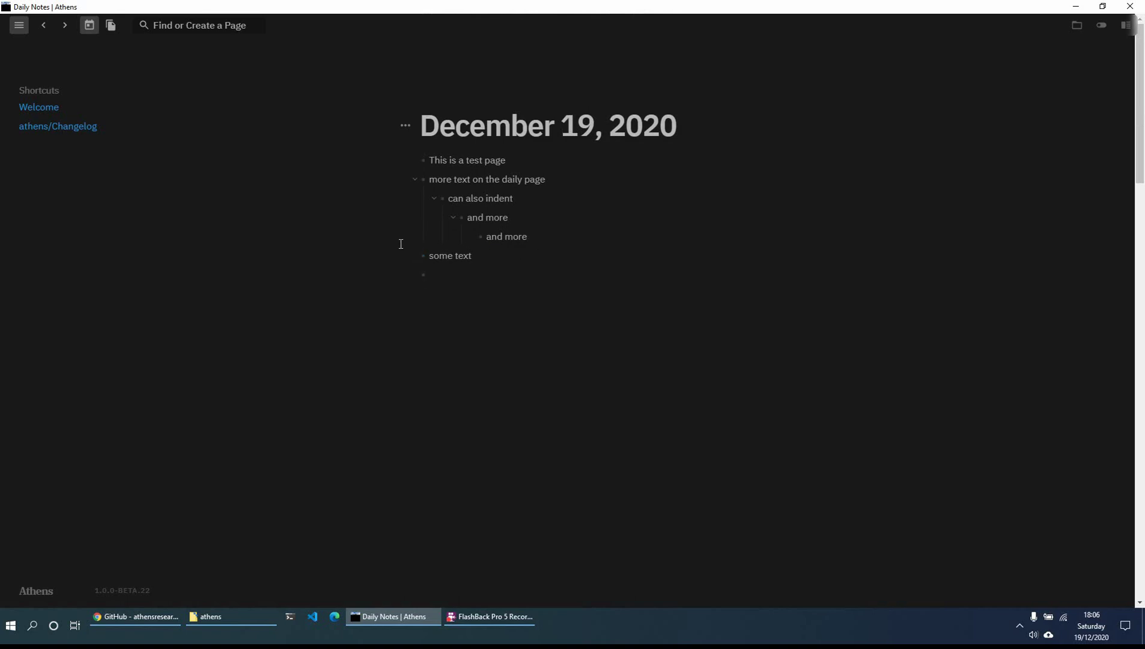
- Create a new page named "newpage"
click(183, 35)
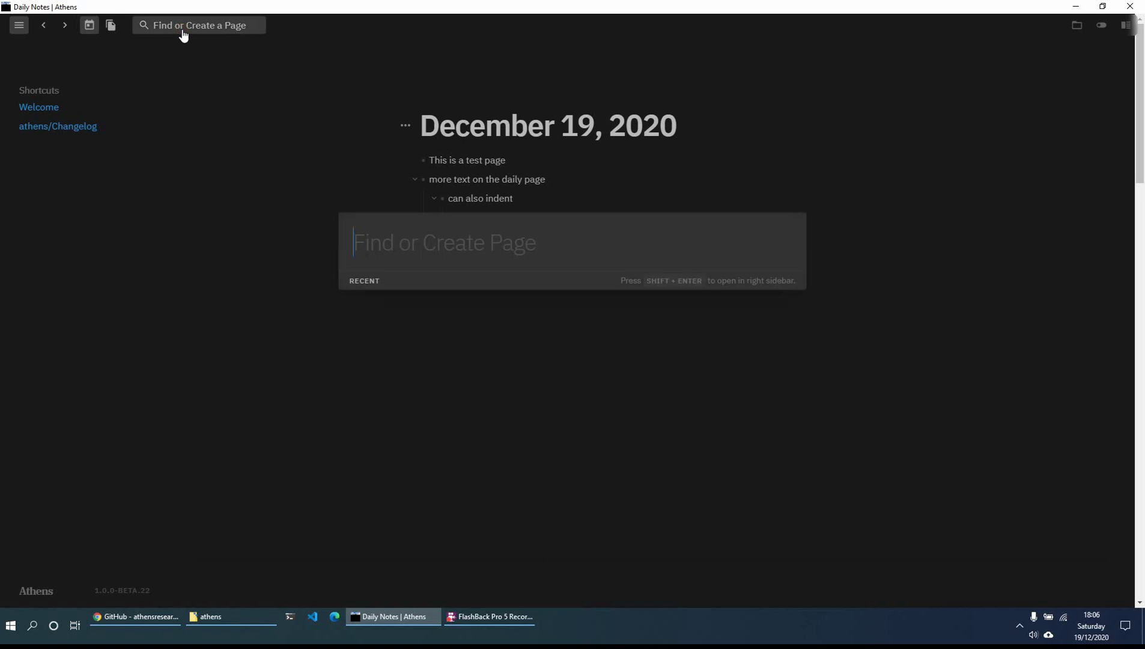
text(newpage)
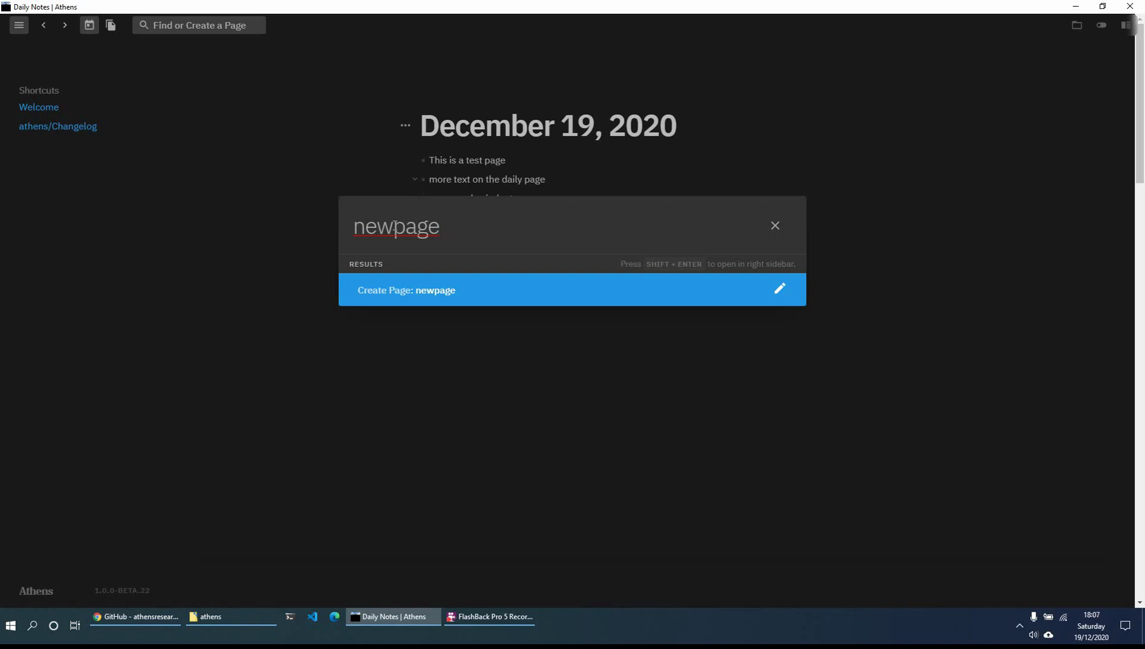
key(Return)
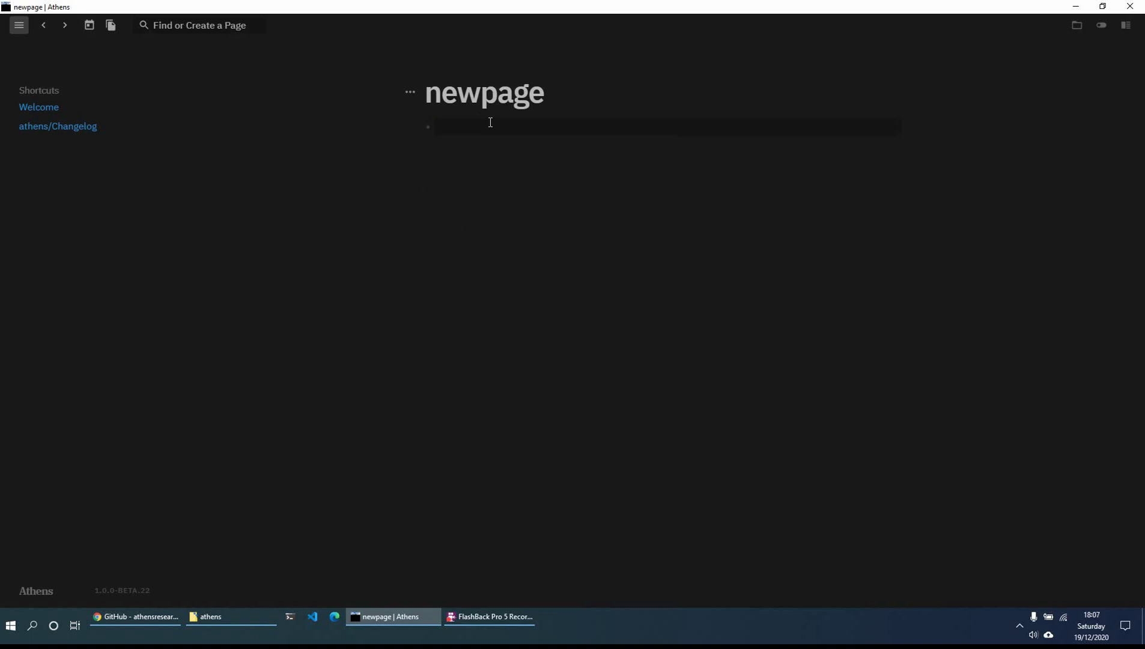
- Write the bullets "This is text on new page" and "and more text on new page", with "indent 1" nested under the second
text(This i)
text(s text on new )
text(page)
text(and more tex)
text(t on new pag)
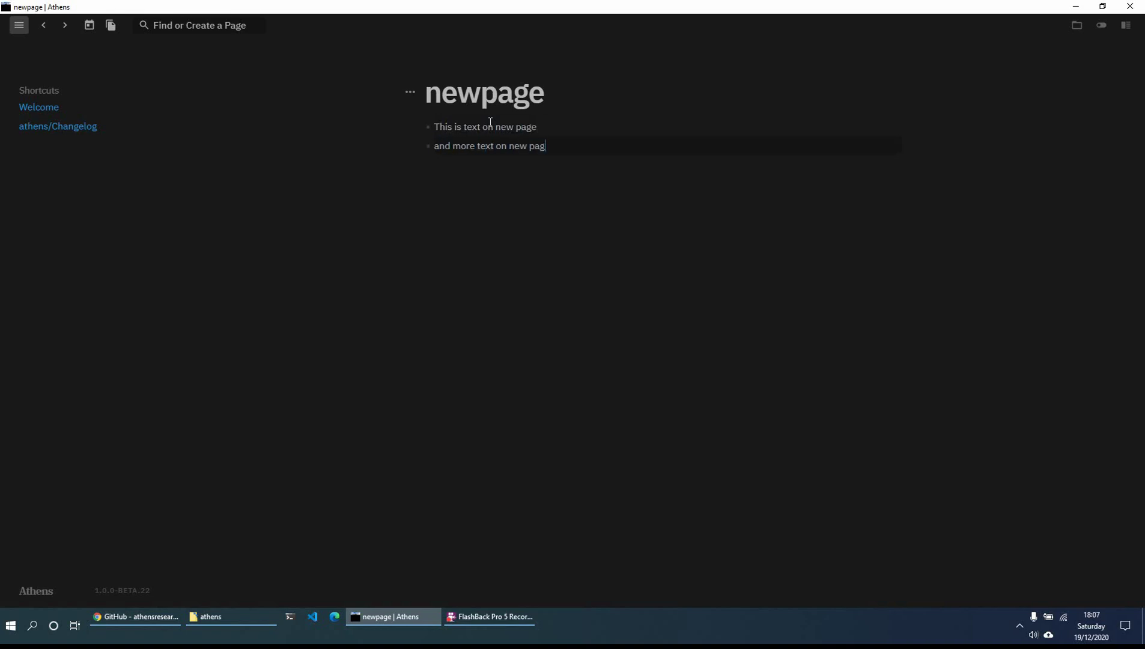
text(e)
key(Return)
text(indent 1)
- Create another page named "newpage1"
click(199, 25)
text(n)
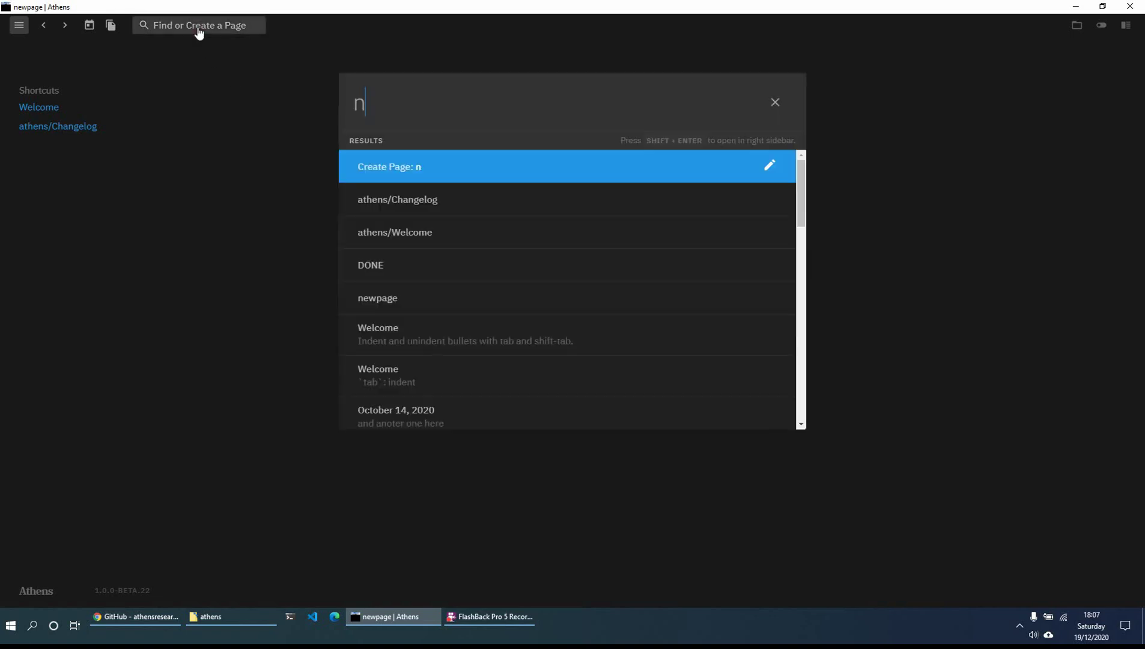
text(ewpag)
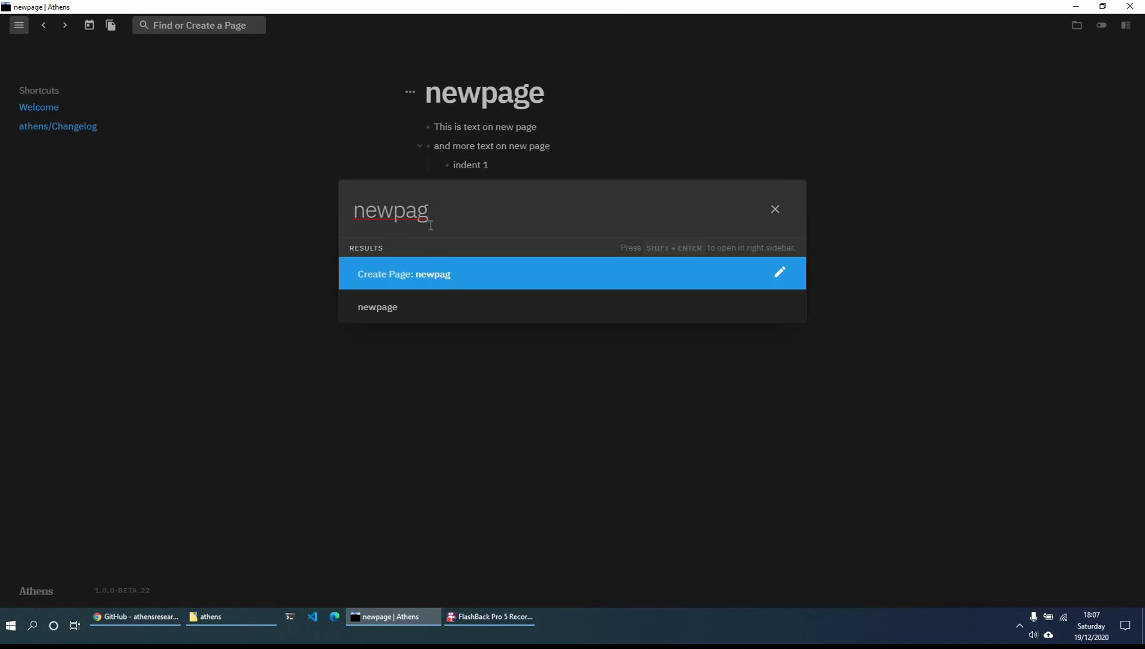
text(e1)
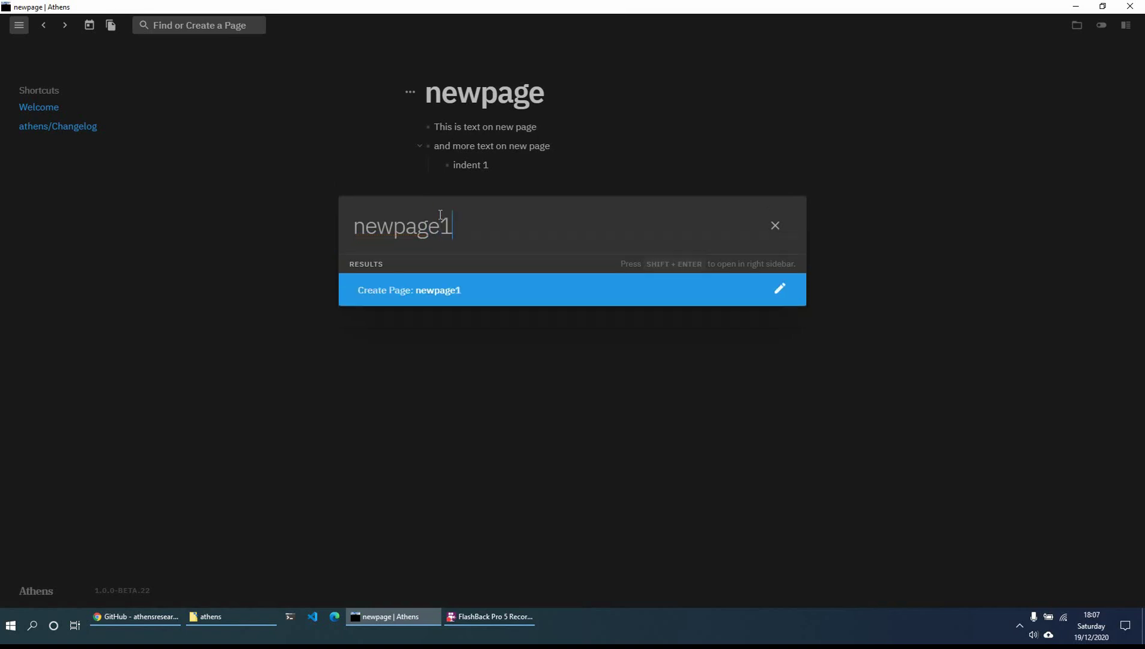
key(Return)
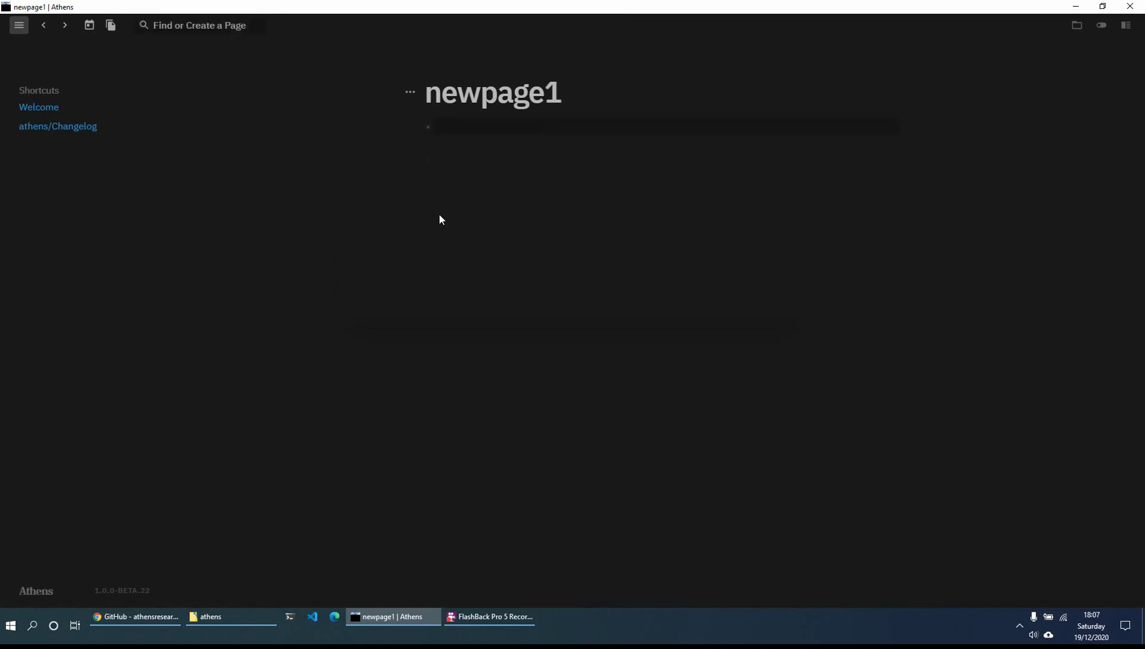
- Write the bullet "Some text on page 1" on newpage1
text(Some text on epage)
key(BackSpace)
key(BackSpace)
key(BackSpace)
key(BackSpace)
key(BackSpace)
text(page 1)
- Return to the daily notes and insert a [[newpage]] link in the empty bullet under December 19, 2020
click(90, 27)
click(450, 275)
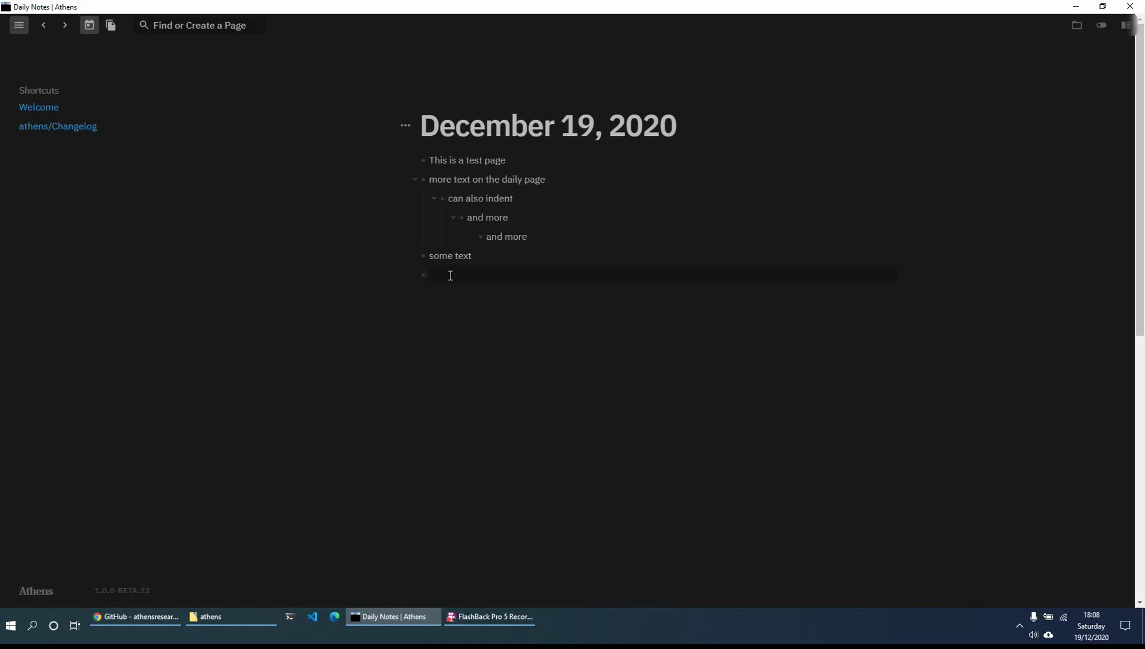
text([[)
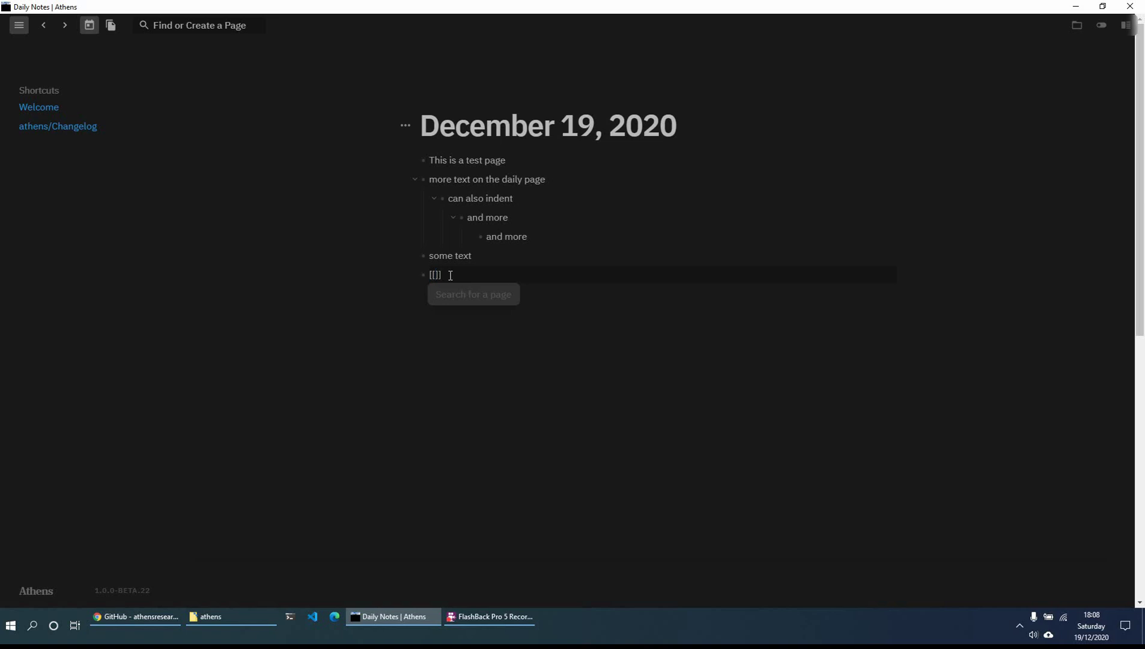
text(neap)
key(BackSpace)
key(BackSpace)
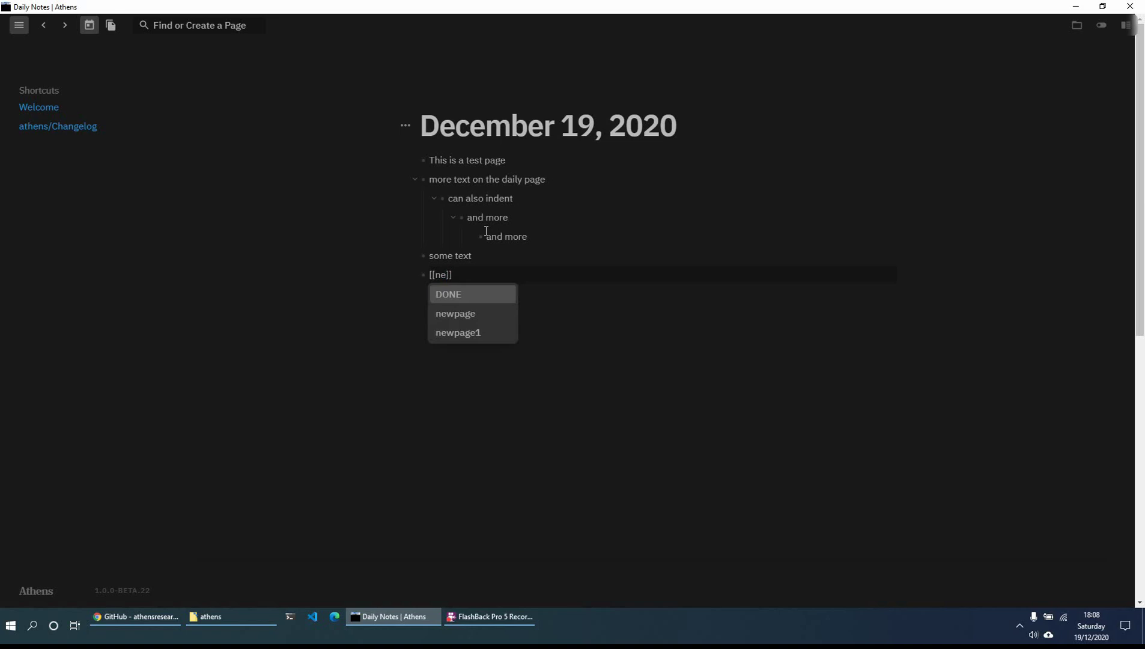
text(w)
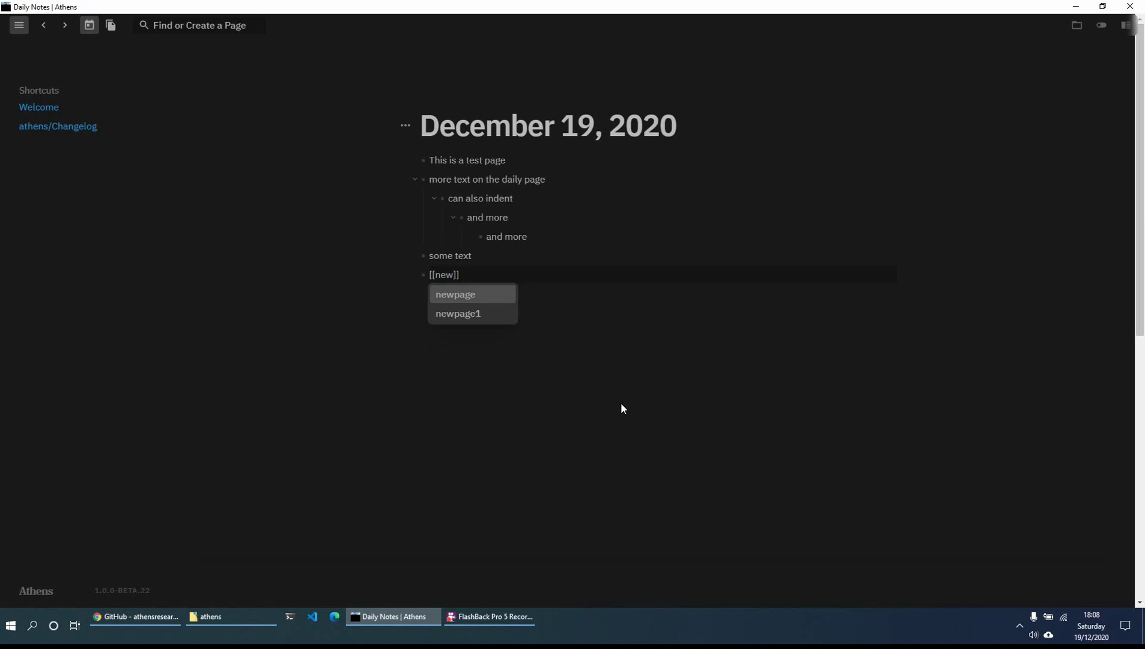
key(Return)
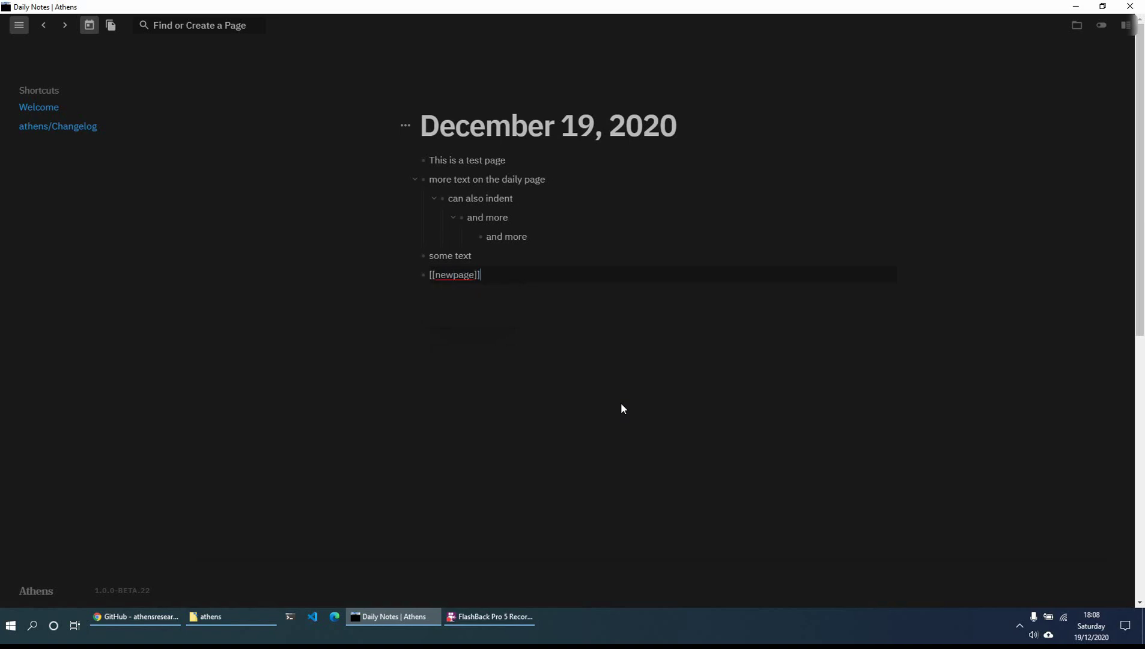
click(490, 303)
- Follow the newpage link, and return to the December 19, 2020 page through newpage's linked reference
click(454, 275)
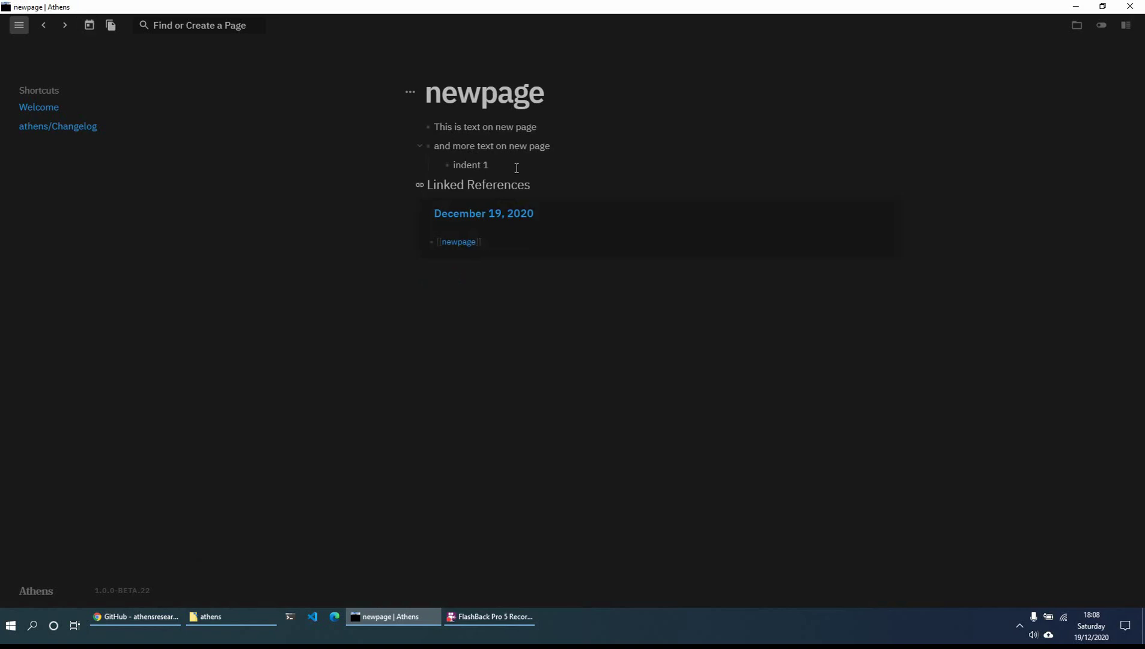
click(476, 221)
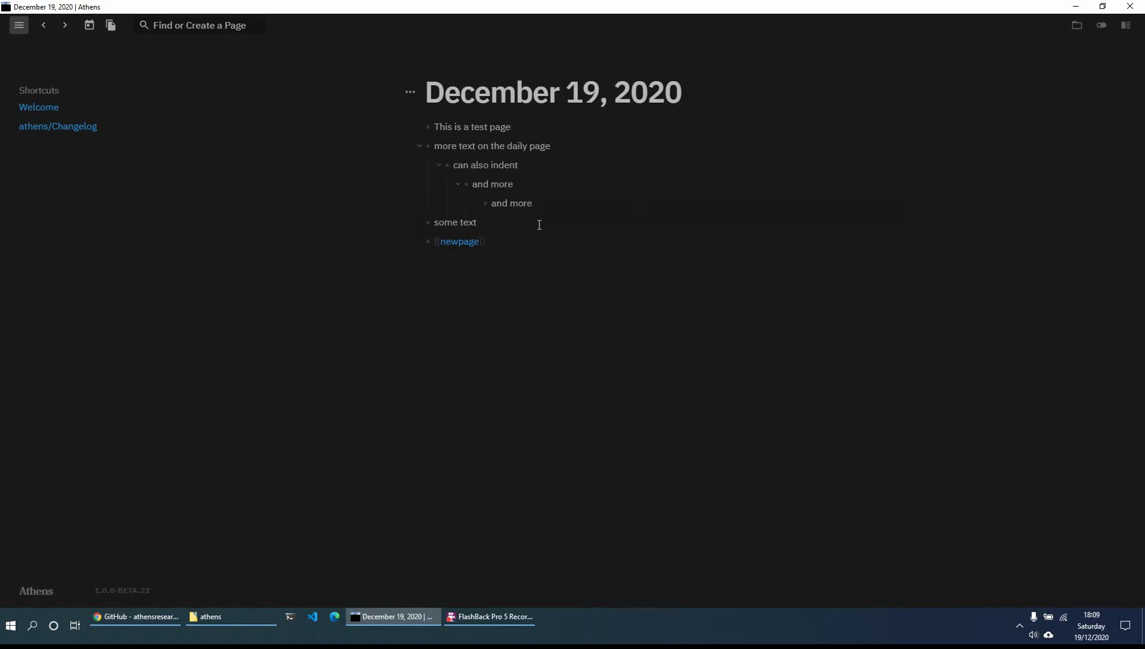
- Open newpage in the sidebar and add the bullets "some more text" and [[newpage1]] to the December 19, 2020 page
shift+click(459, 241)
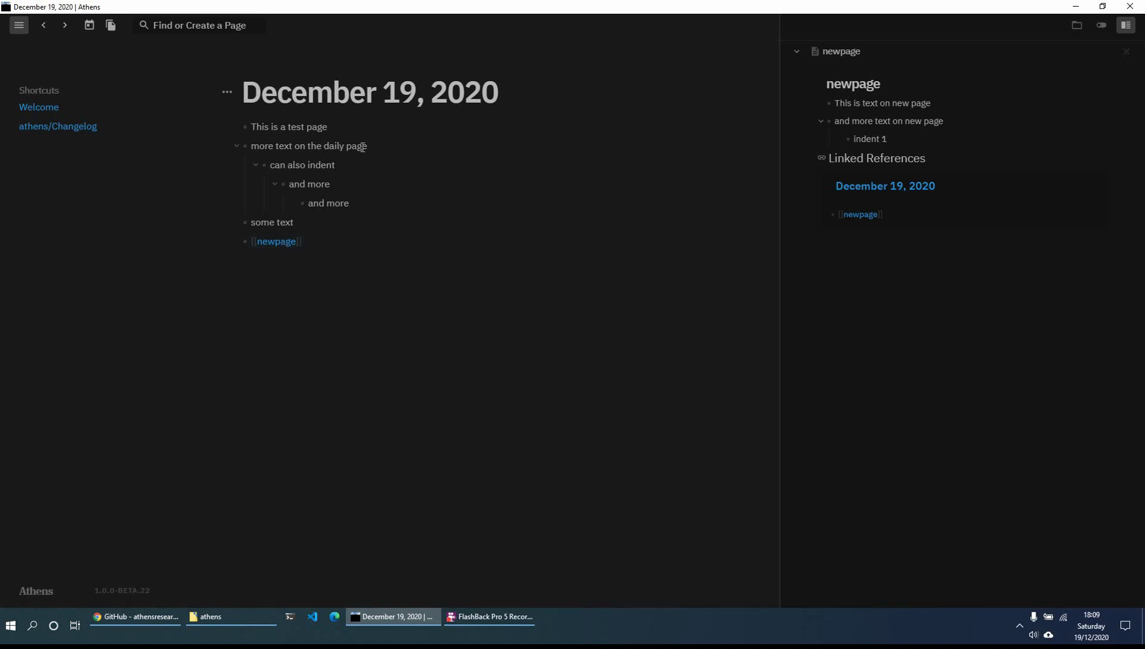
click(326, 241)
key(Return)
text(some more text)
text([[new)
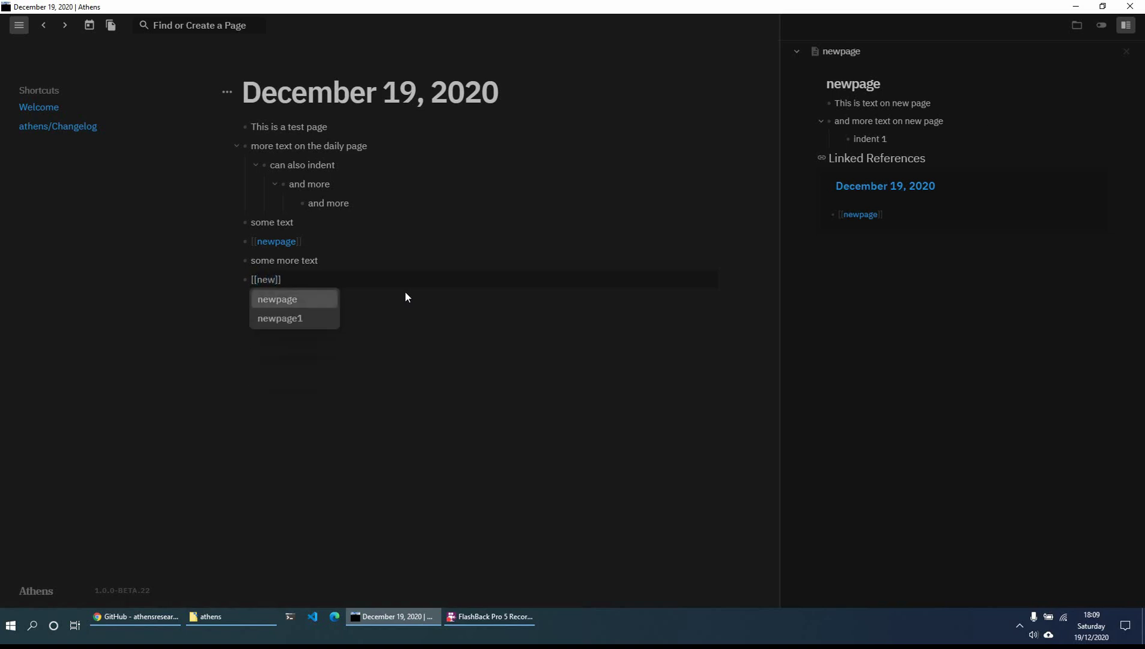
click(299, 324)
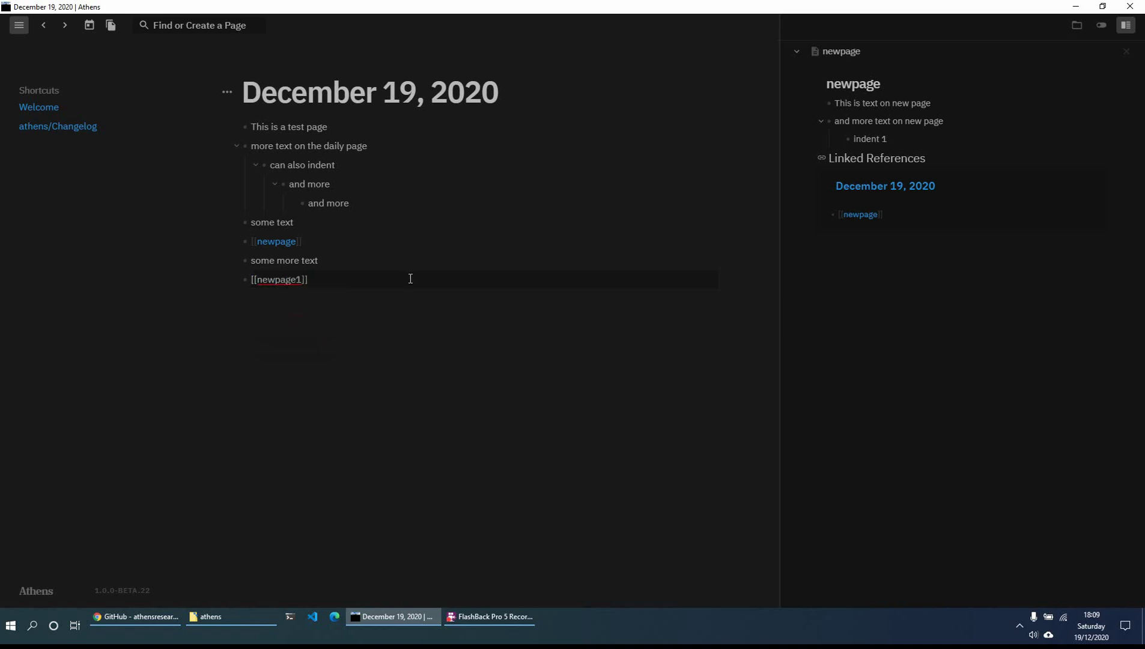
- Open newpage1 in the sidebar from its link on the December 19, 2020 page, and close both sidebar pages
click(342, 289)
shift+click(286, 287)
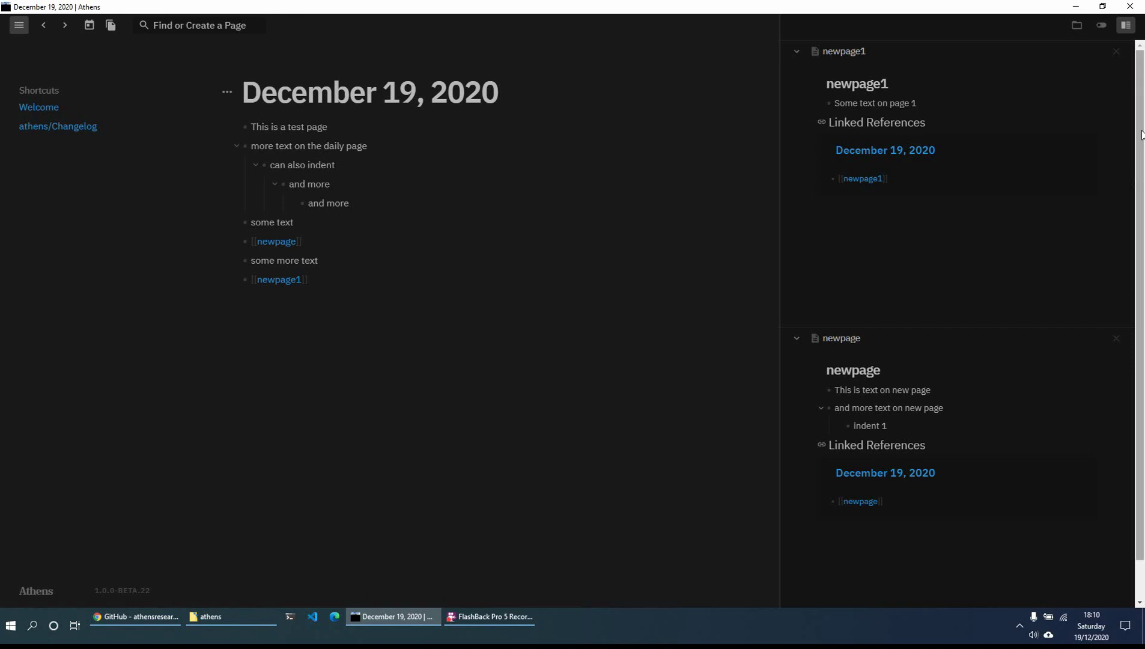
click(1114, 55)
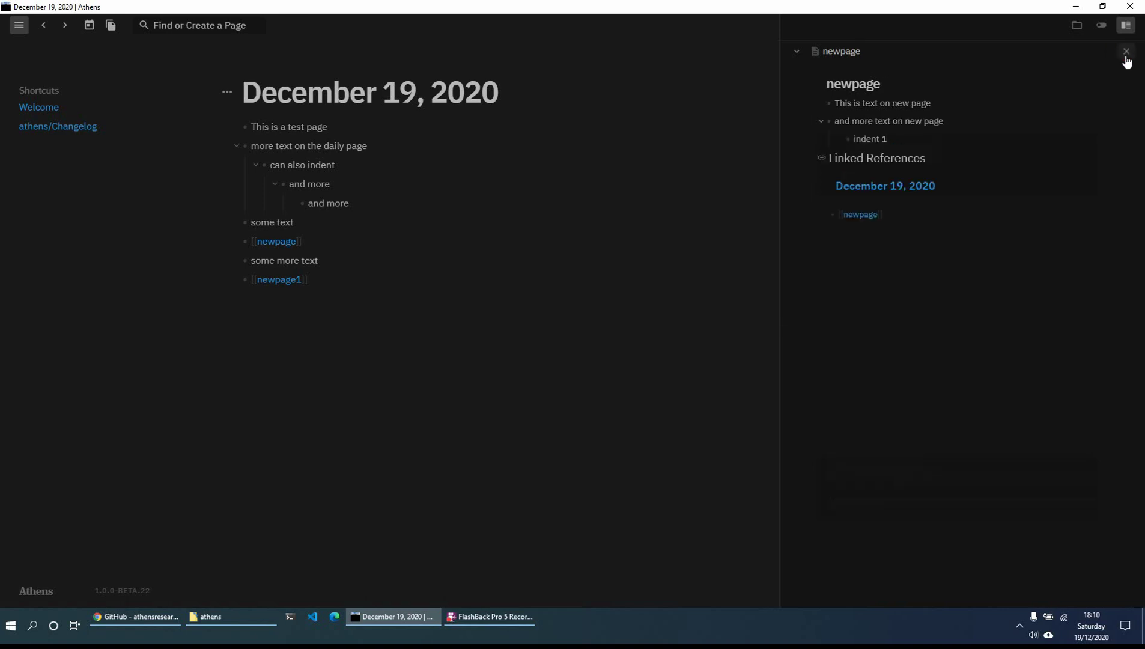
click(1118, 53)
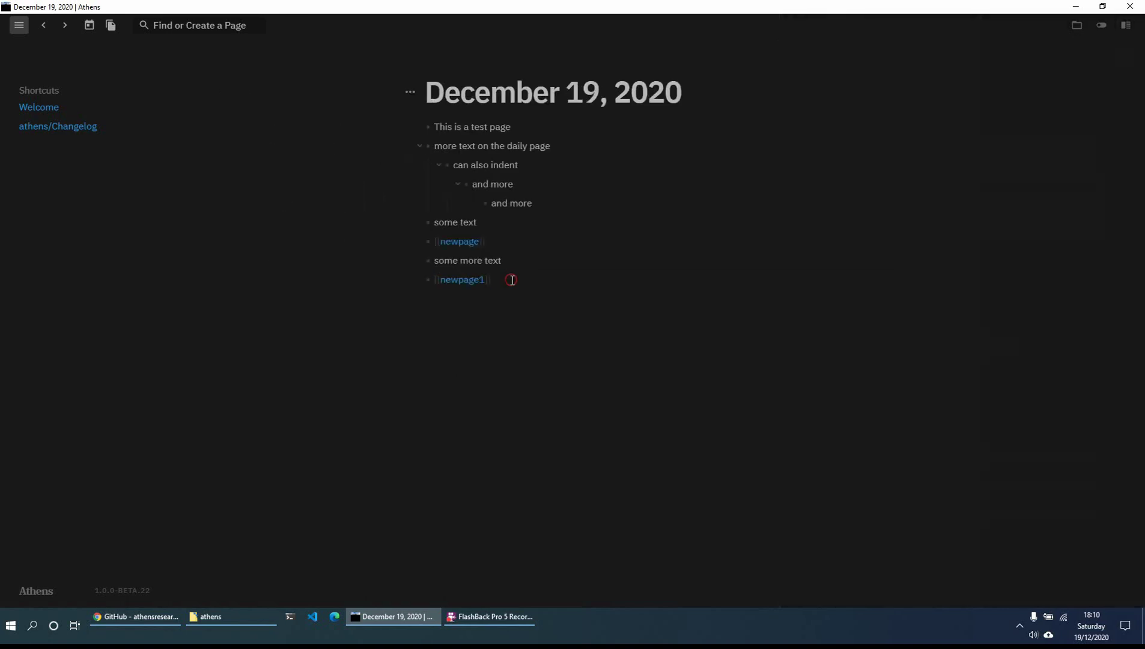
- Open newpage1 from its link on the December 19, 2020 page and add it to the shortcuts
click(510, 280)
click(563, 296)
click(449, 280)
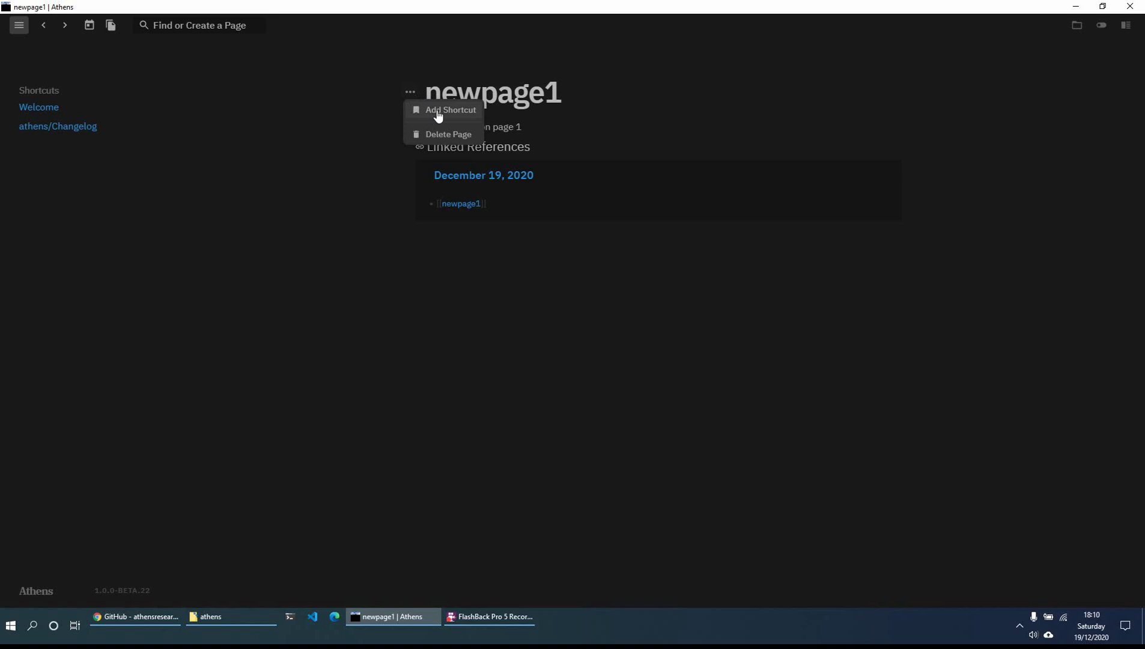
click(439, 112)
click(210, 201)
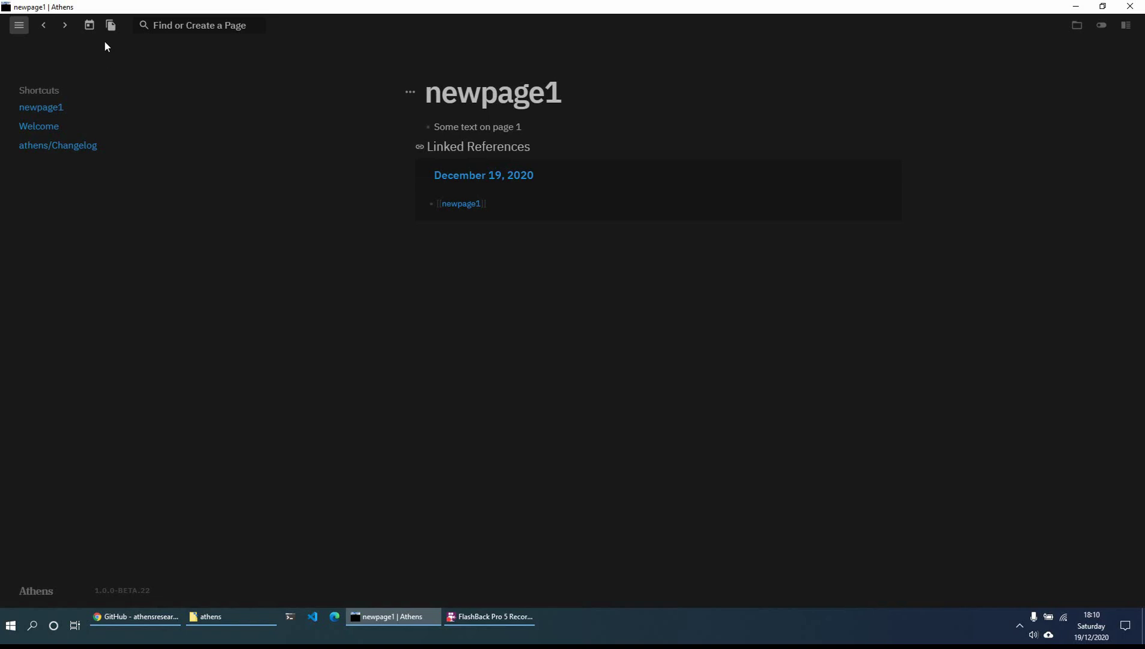
- Add a [[newpage1]] link bullet below "indent 1" on newpage, and open newpage1 from the shortcuts
click(90, 29)
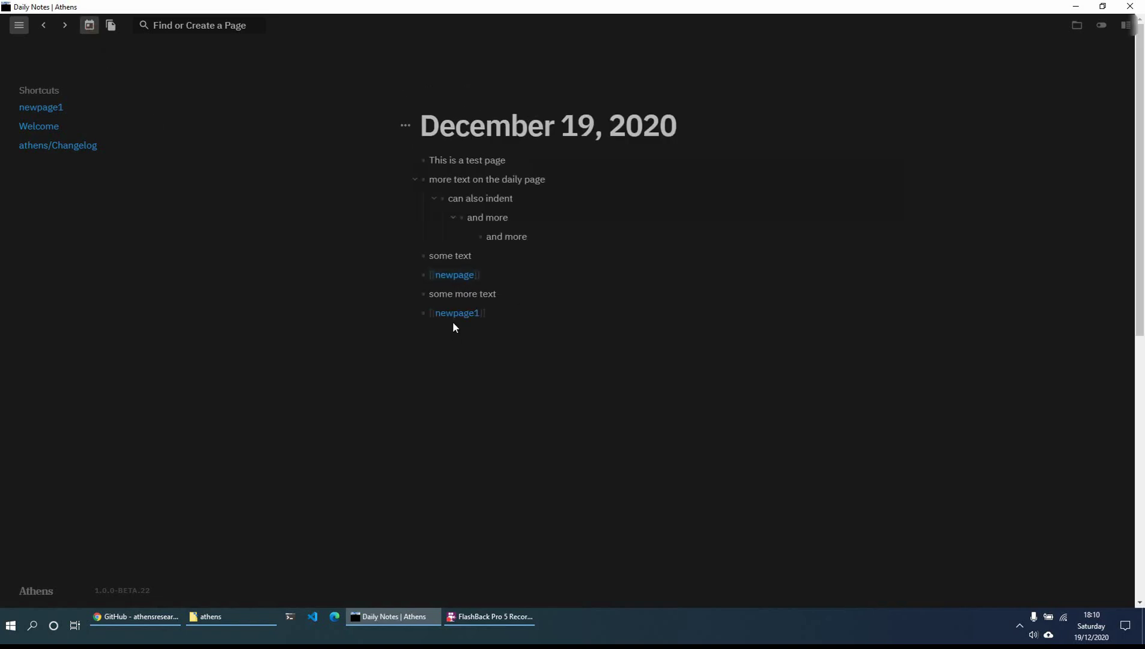
click(455, 275)
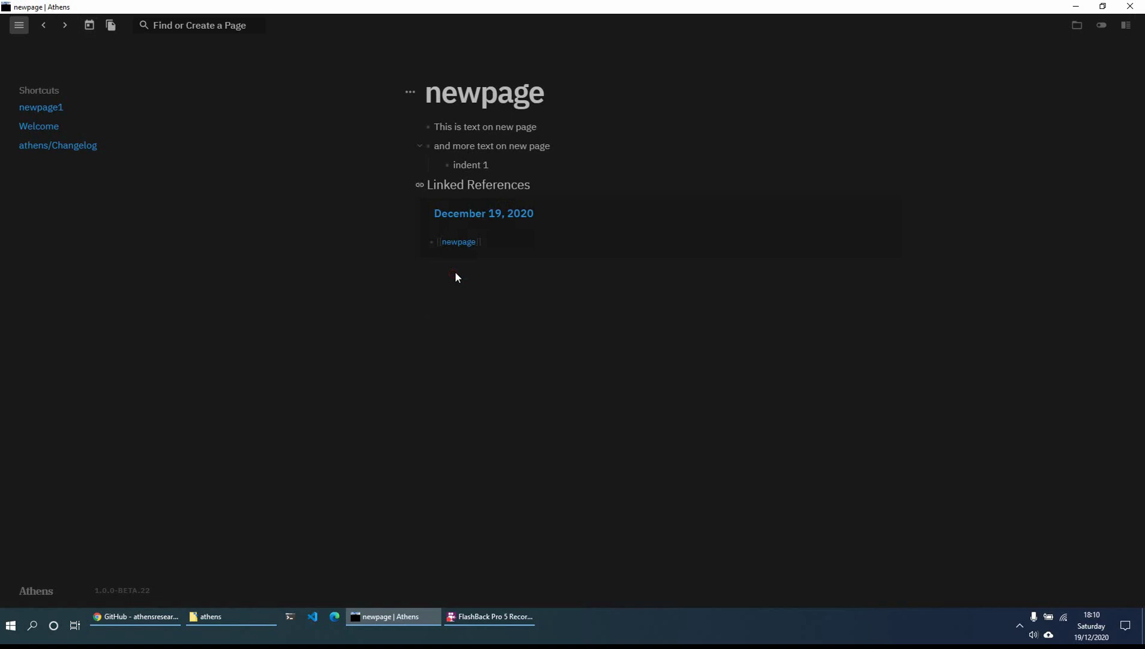
click(531, 165)
key(Return)
text([[ne)
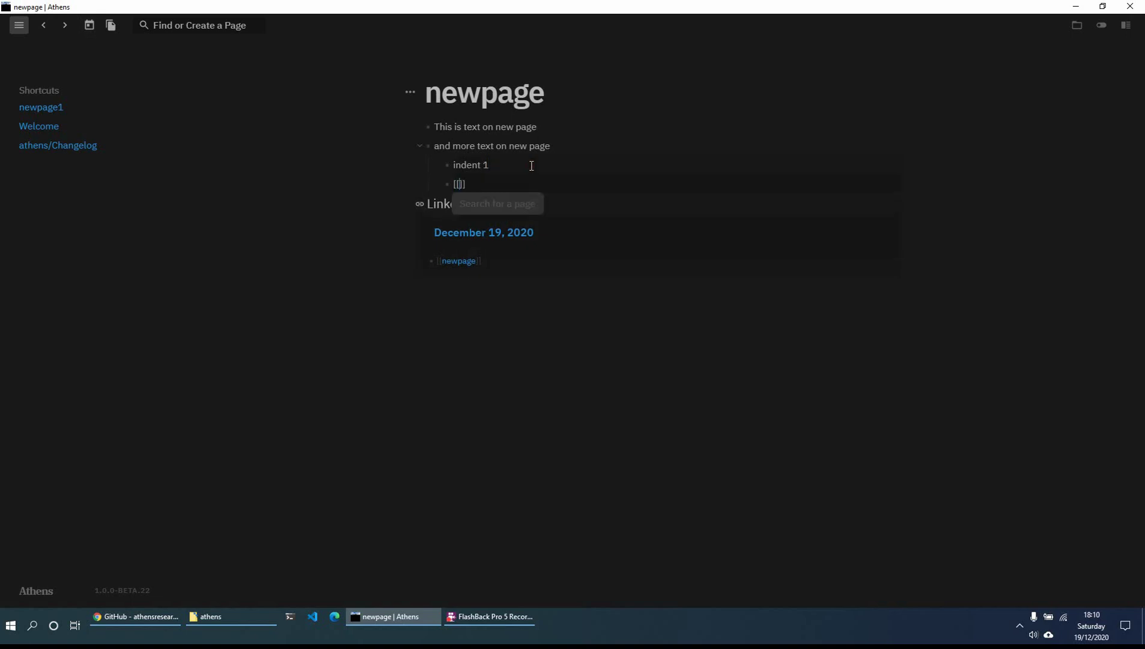
text(w)
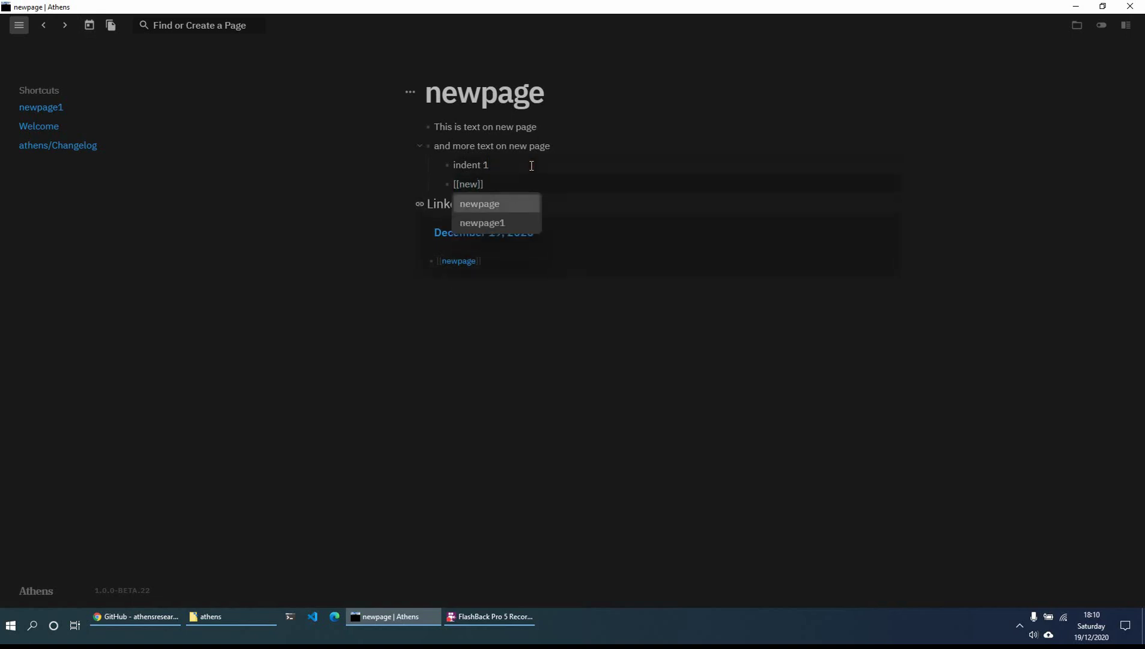
click(526, 217)
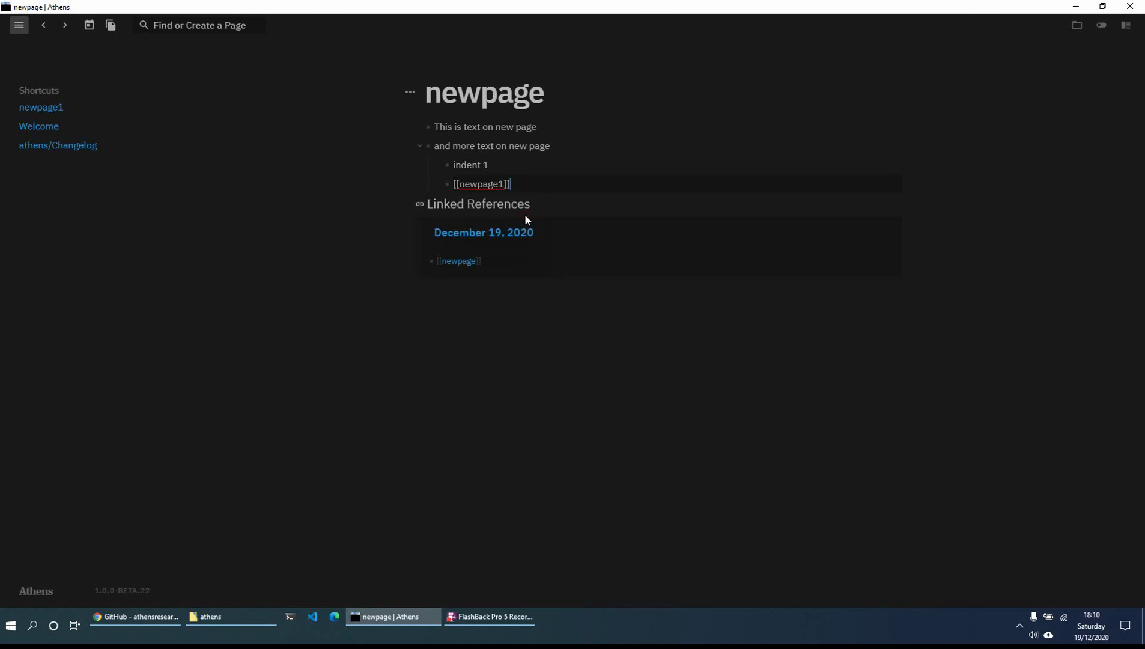
click(509, 316)
click(46, 109)
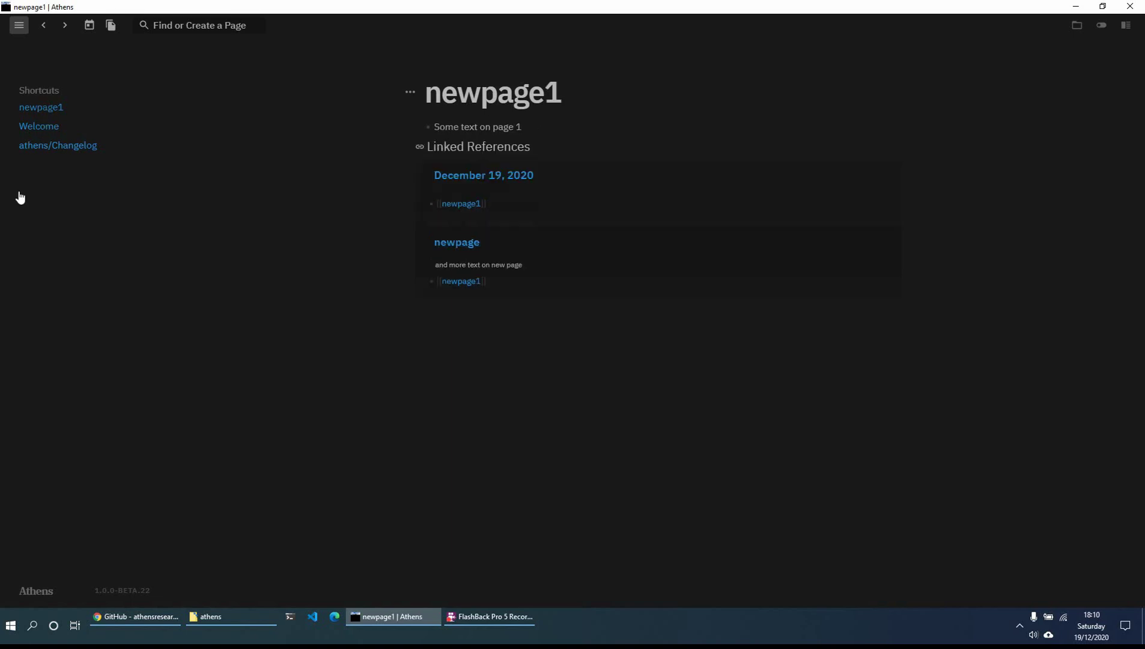
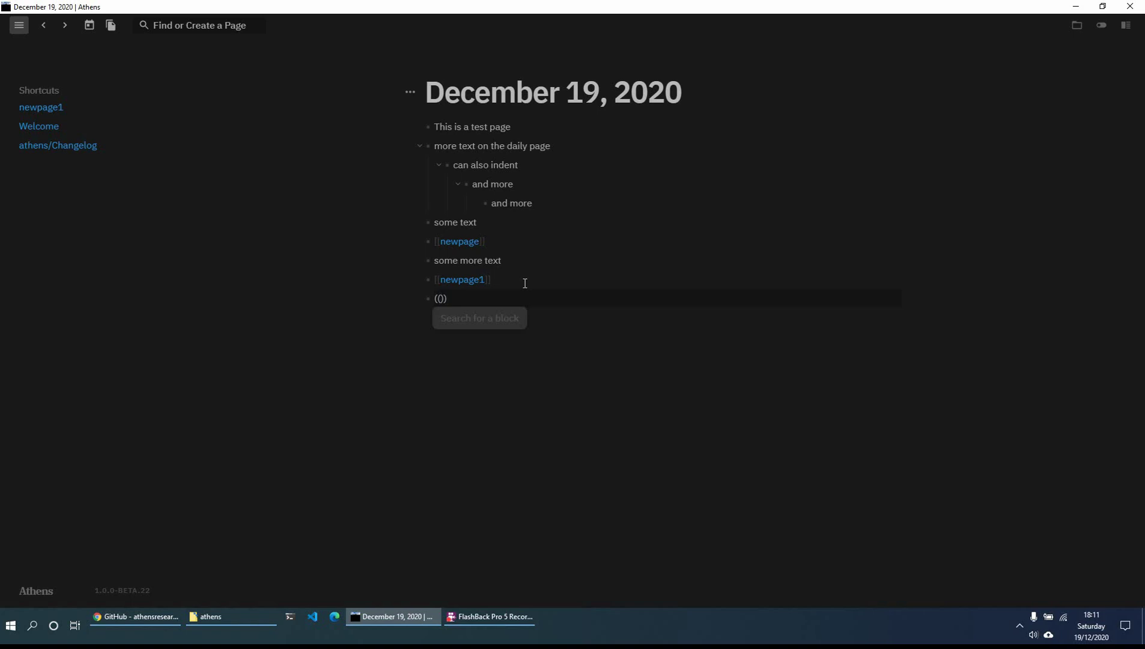
- Insert a block reference to "This is text on new page" in a new bullet under December 19, 2020
text(this is)
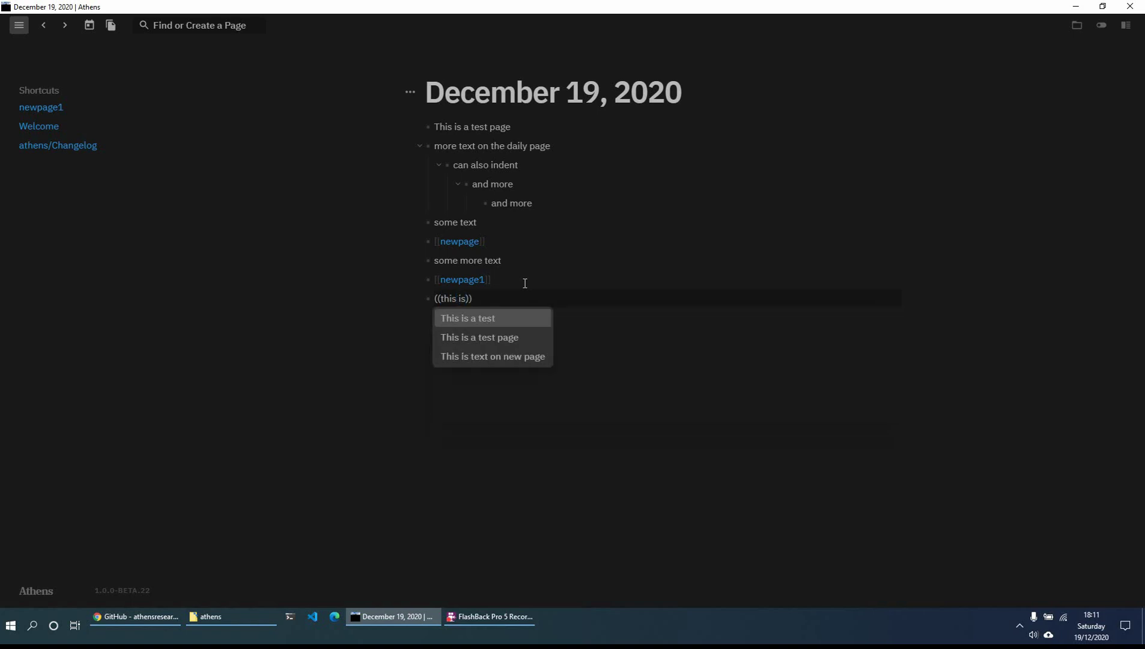
click(531, 357)
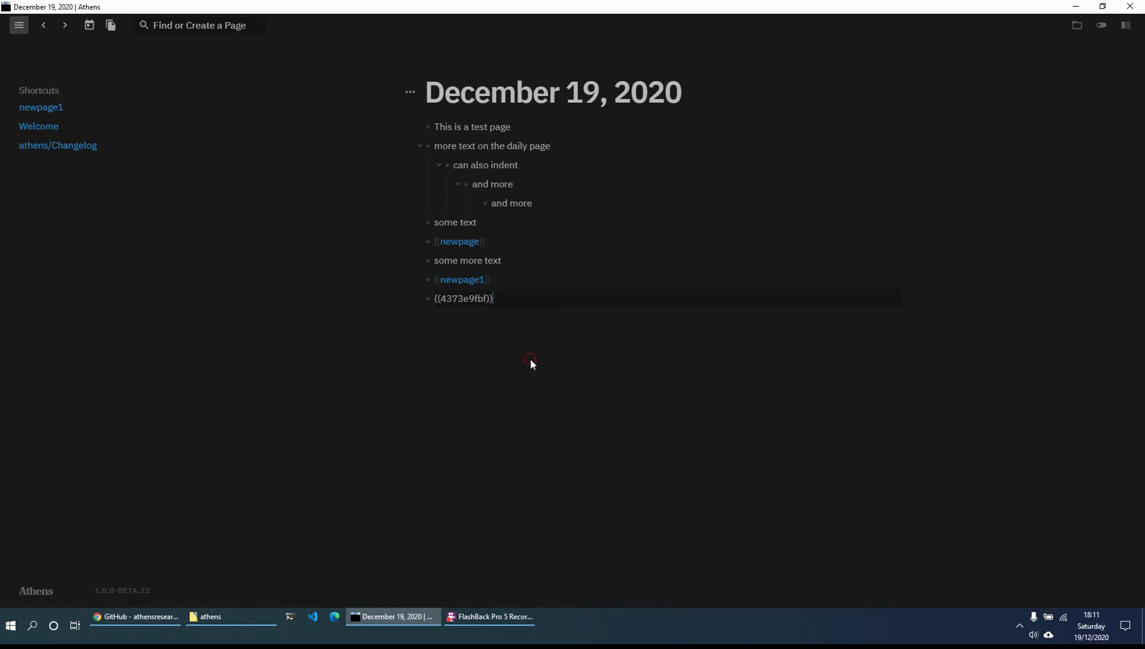
click(517, 367)
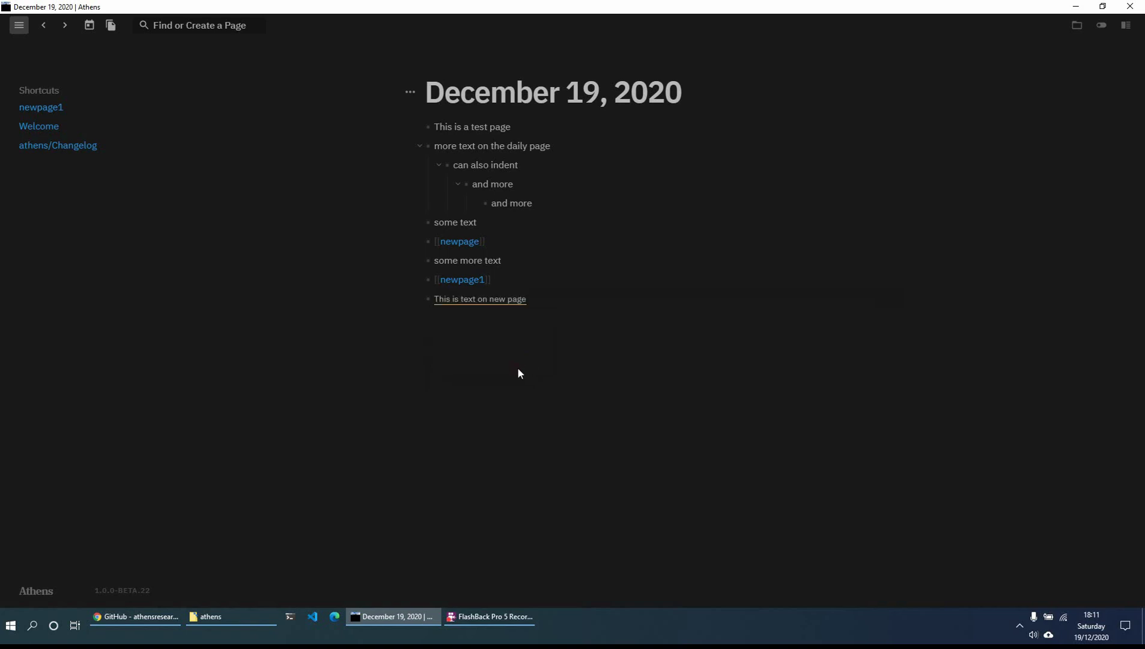
click(531, 299)
click(479, 338)
drag(478, 301, 476, 271)
- Follow the block reference and add the child bullet "Start typing some text" under that block, followed by an empty bullet
click(483, 299)
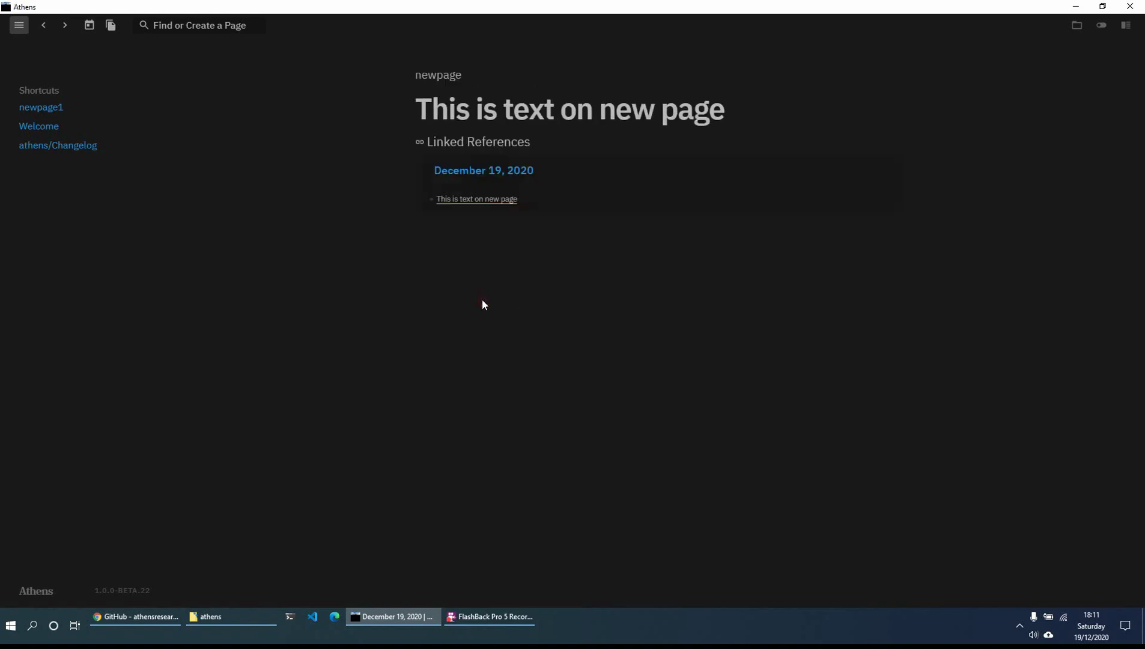
click(742, 113)
key(Return)
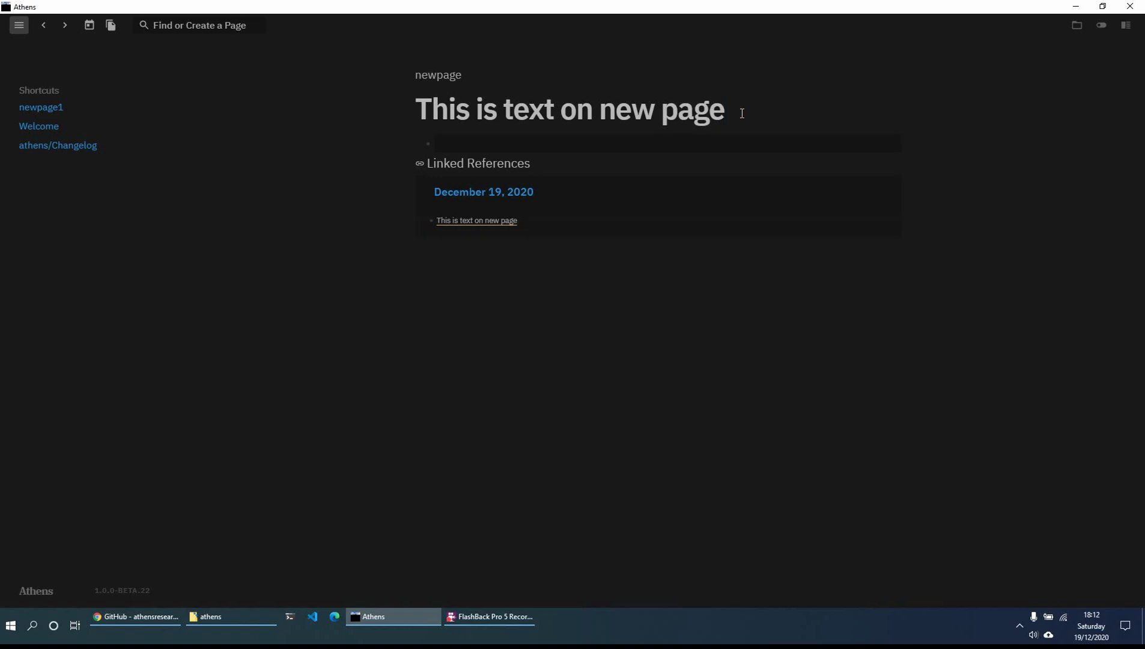
text(Start typing some text)
key(Return)
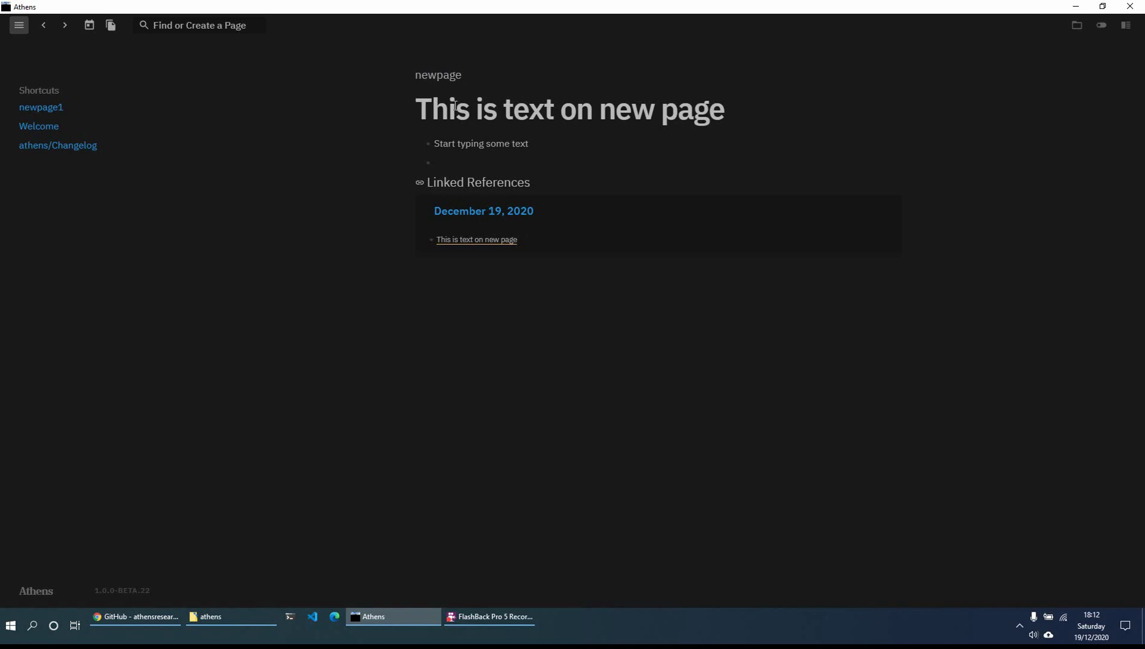
- Examine the nested bullet on newpage, and view it again through the block reference on the December 19, 2020 page
click(438, 78)
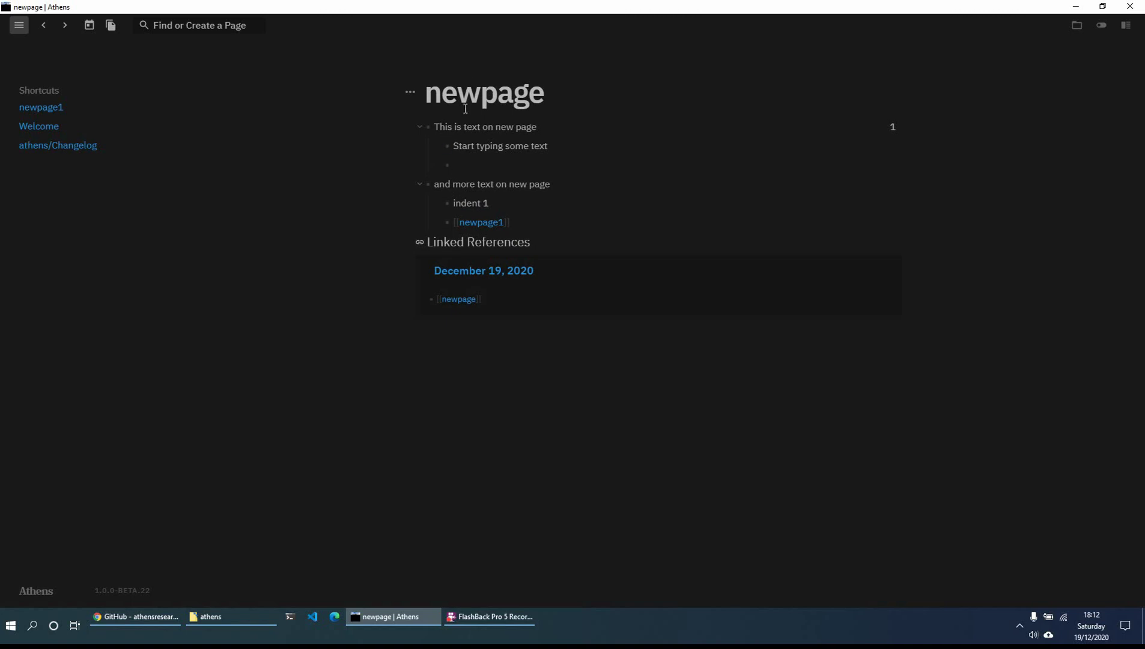
drag(439, 126, 459, 146)
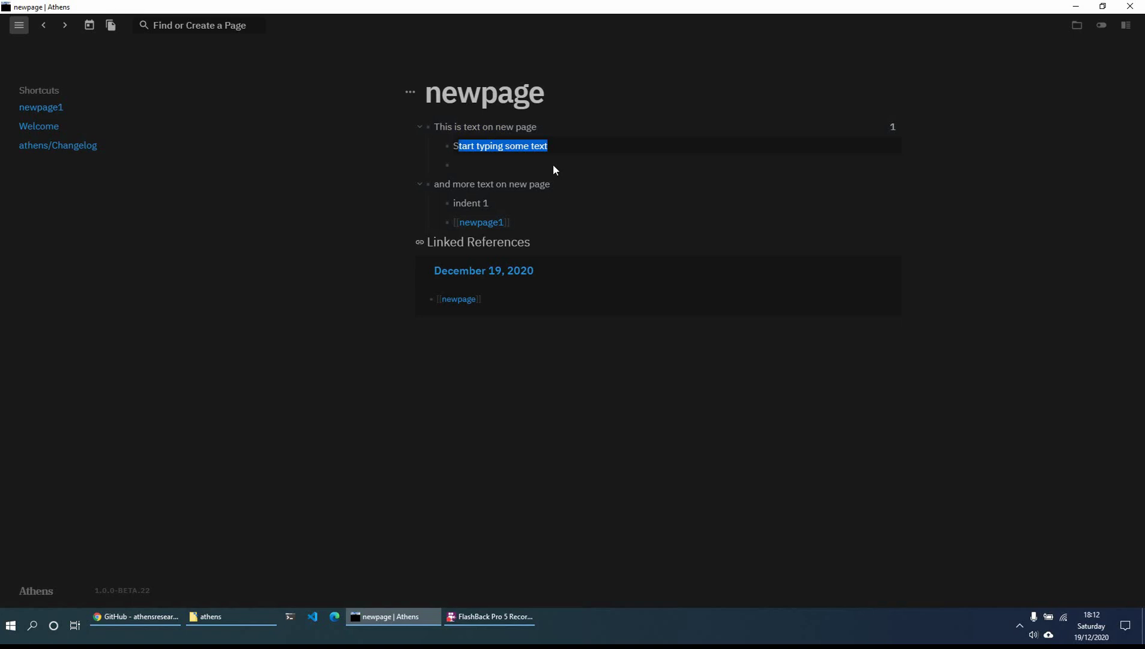
click(560, 147)
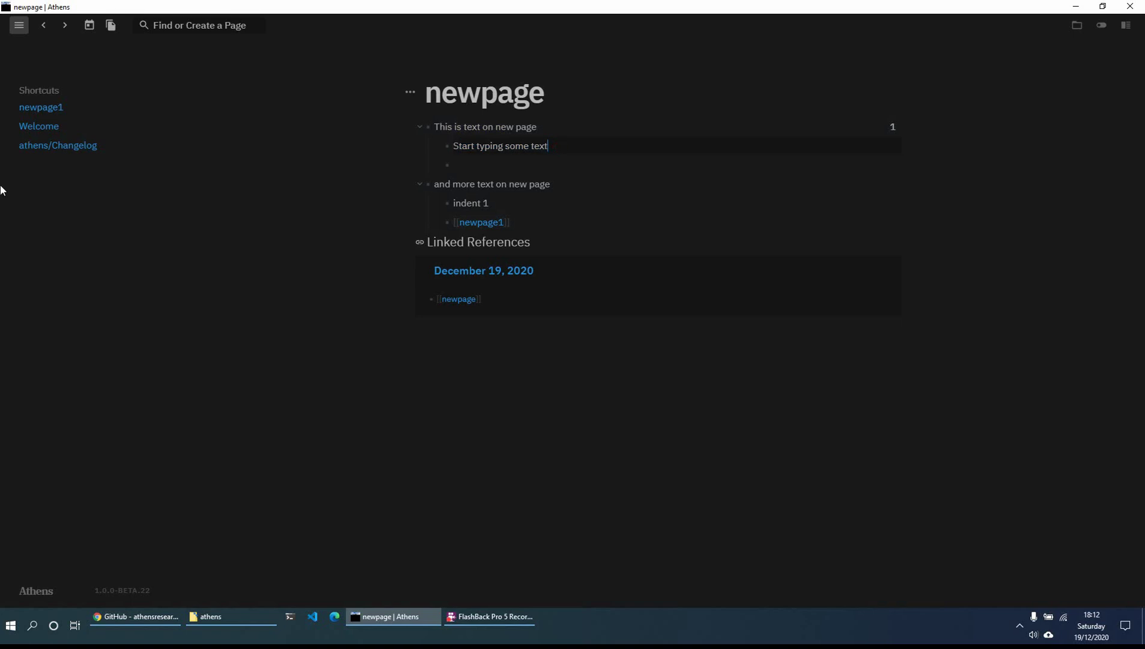
click(518, 272)
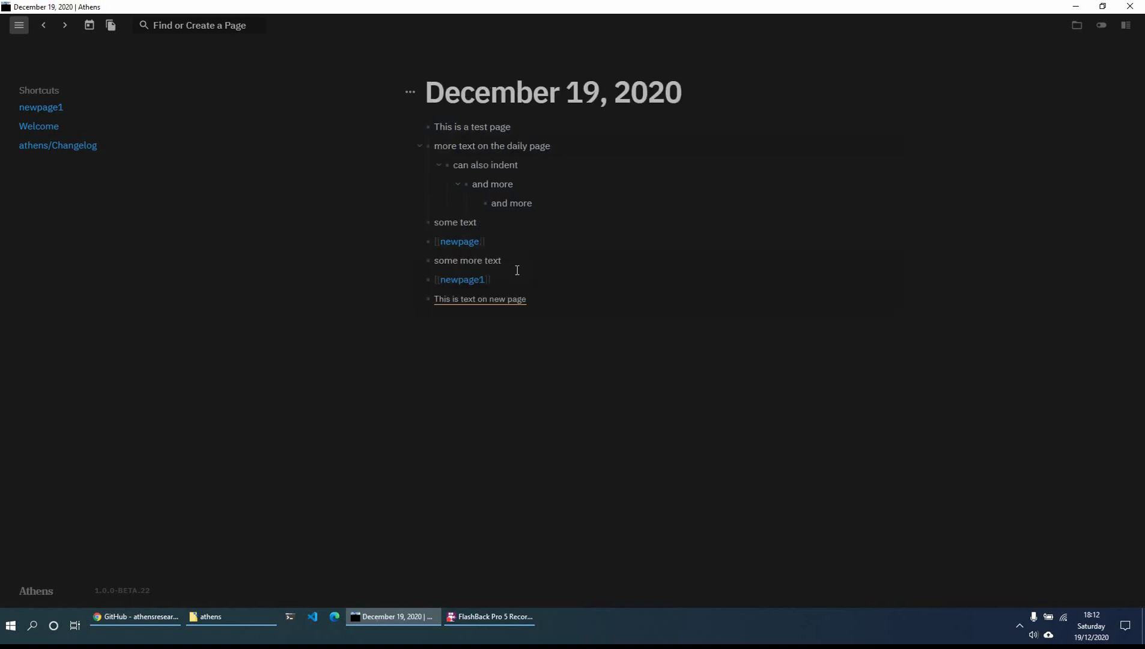
click(487, 300)
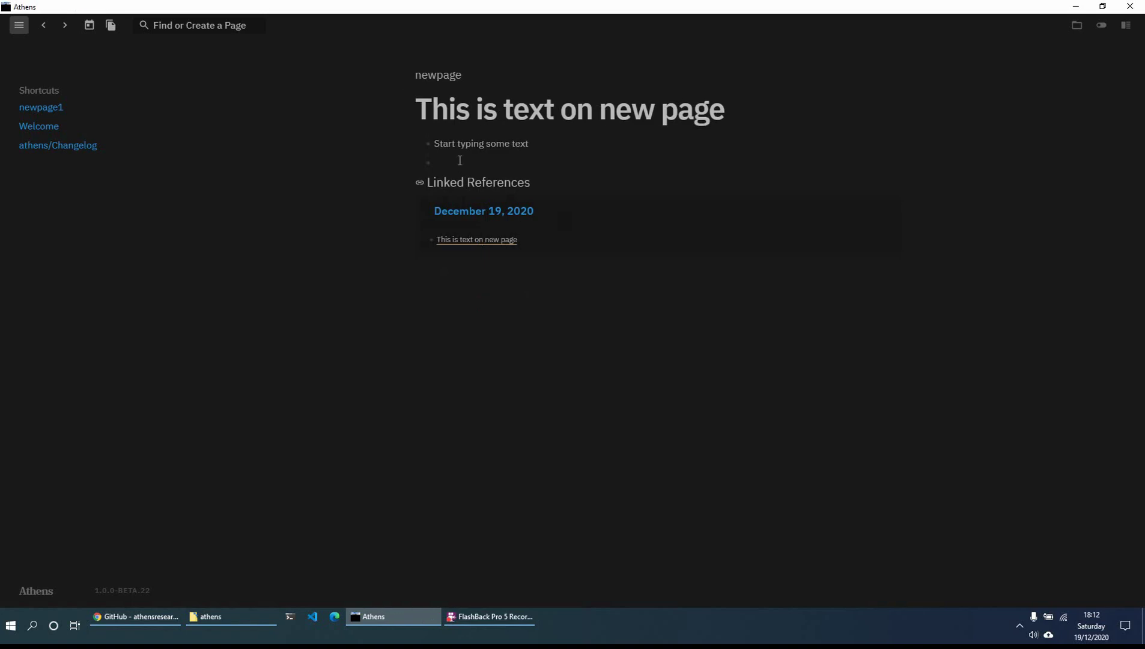
drag(448, 143, 505, 144)
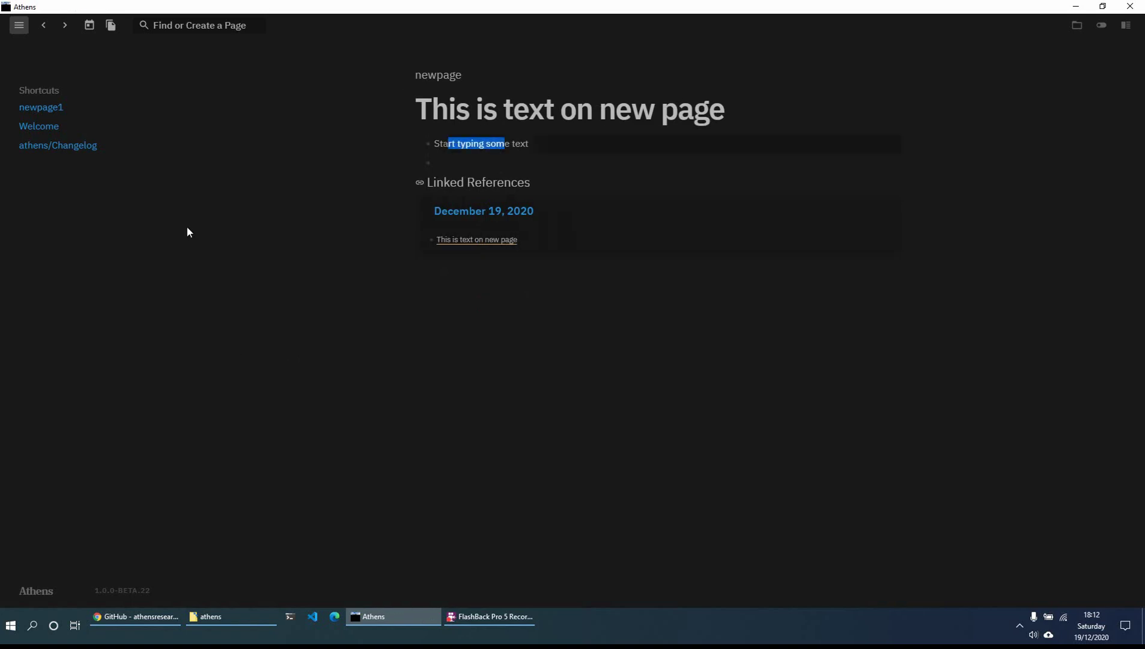
- Return to the daily notes, open the referenced block in the sidebar and close it, and show the reference's source text
click(90, 26)
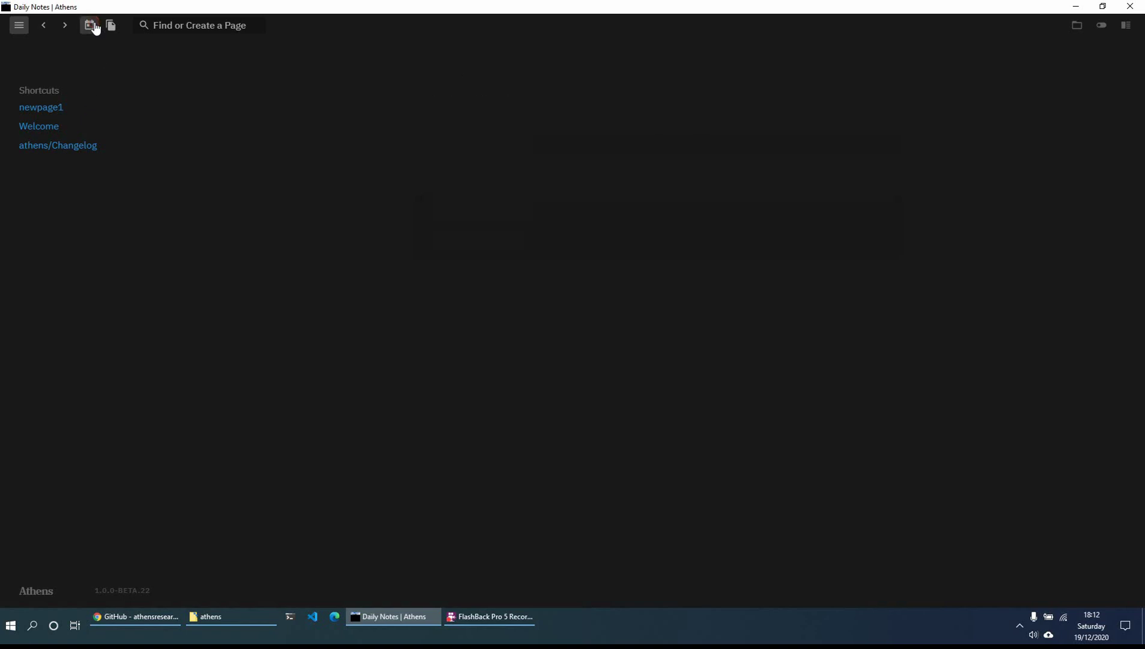
shift+click(482, 334)
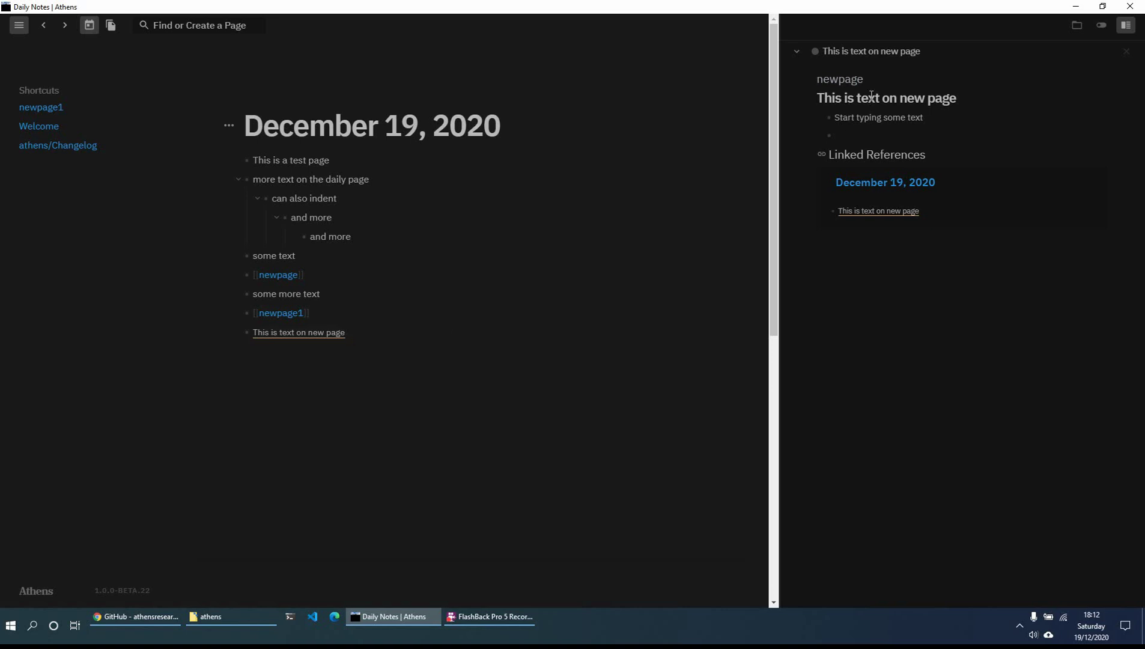
click(1128, 51)
click(548, 334)
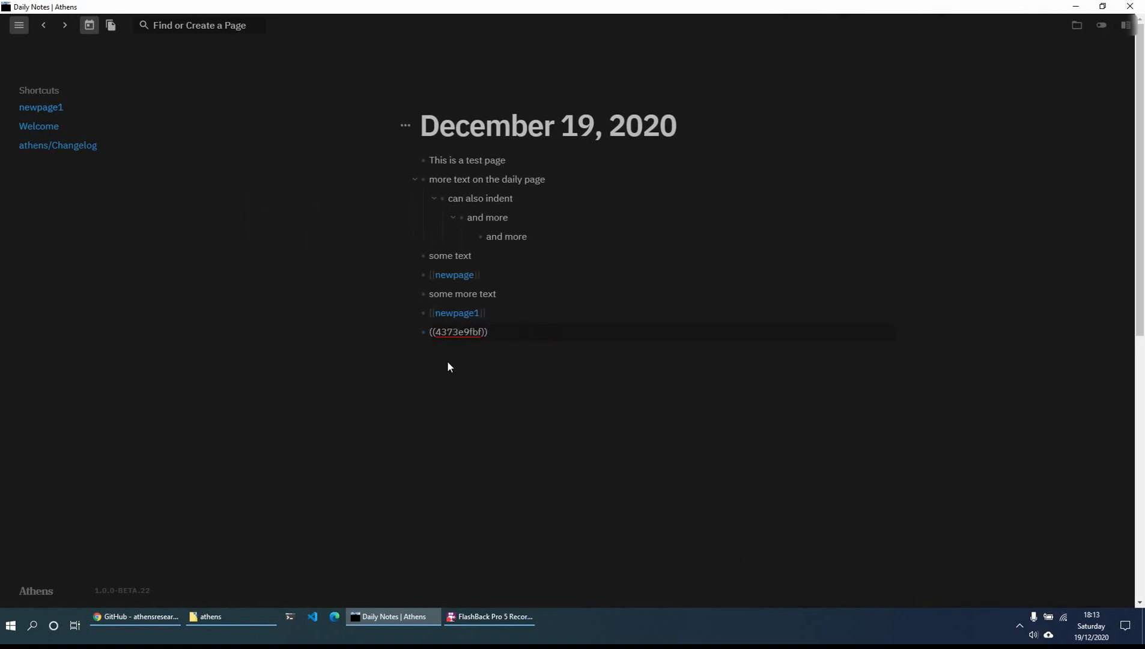
- Add a [[thispage]] link bullet on newpage1, and follow it and return through thispage's linked reference
click(452, 276)
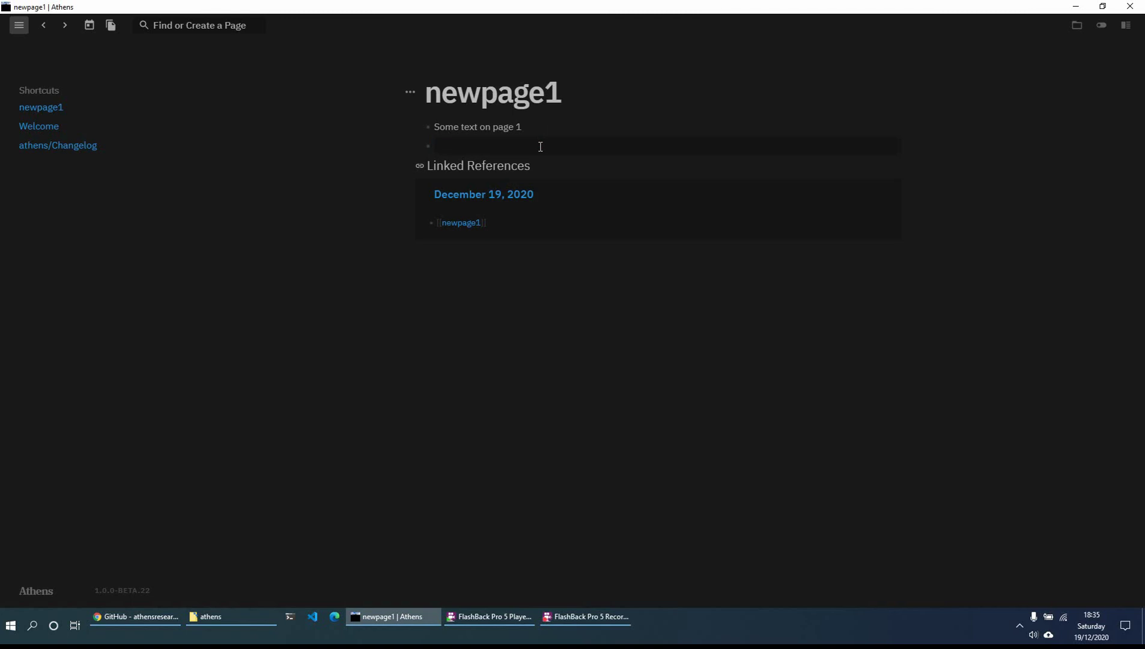
text([[)
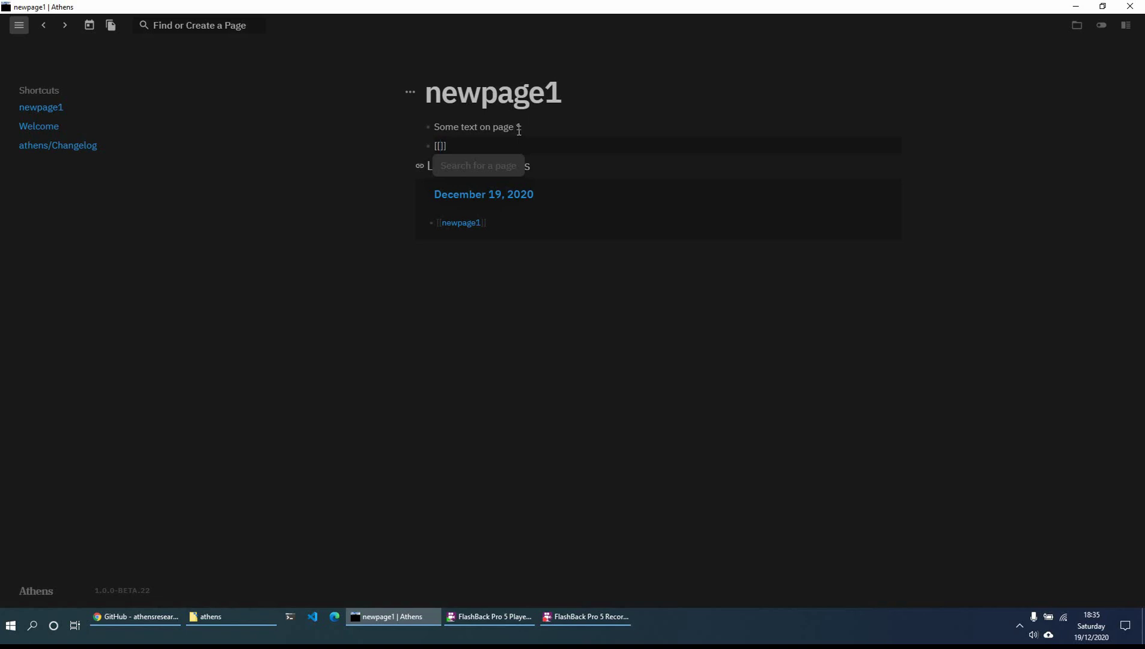
text(thispage)
click(539, 152)
key(Return)
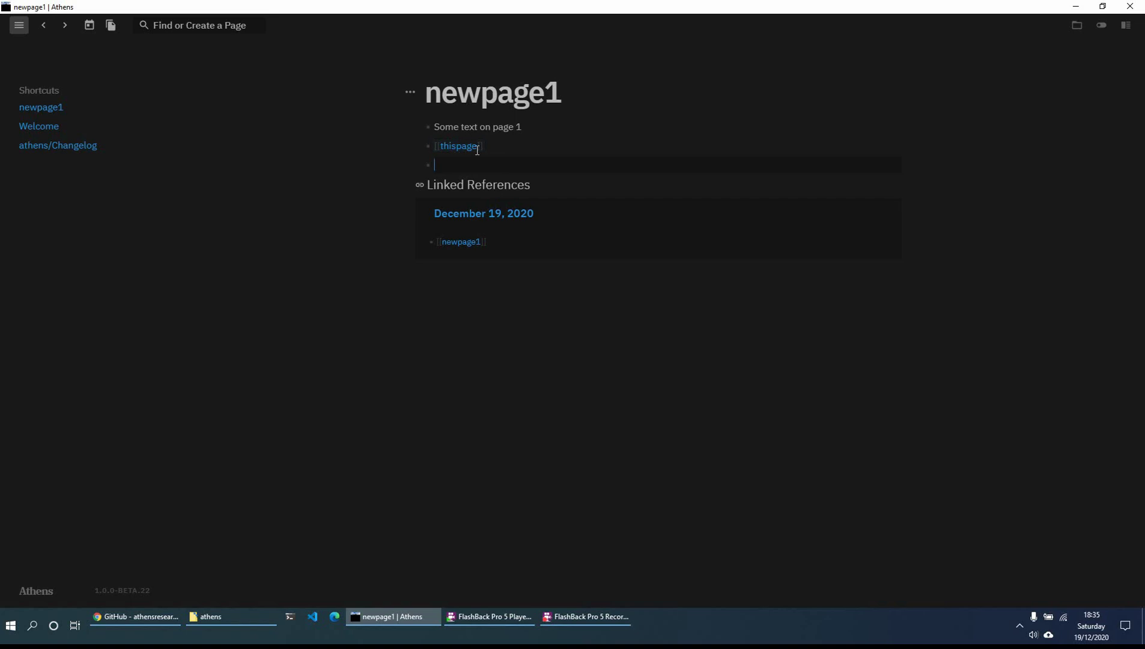
click(460, 151)
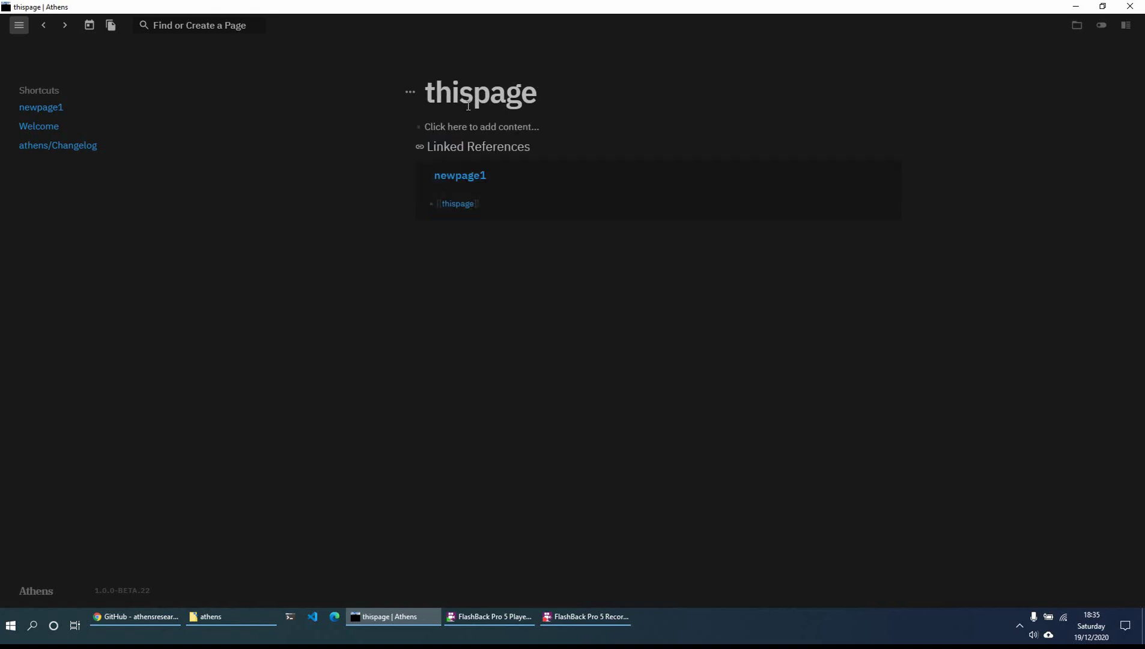
click(459, 178)
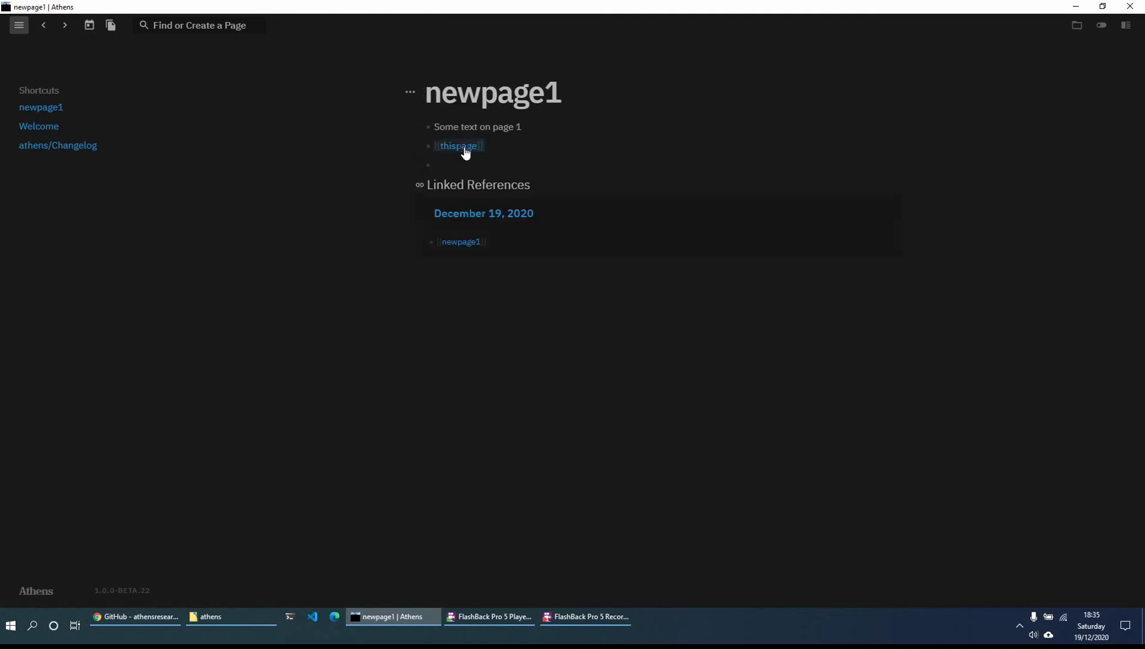
- Open thispage in the sidebar and write the bullet "some content in sidebar" there
shift+click(465, 149)
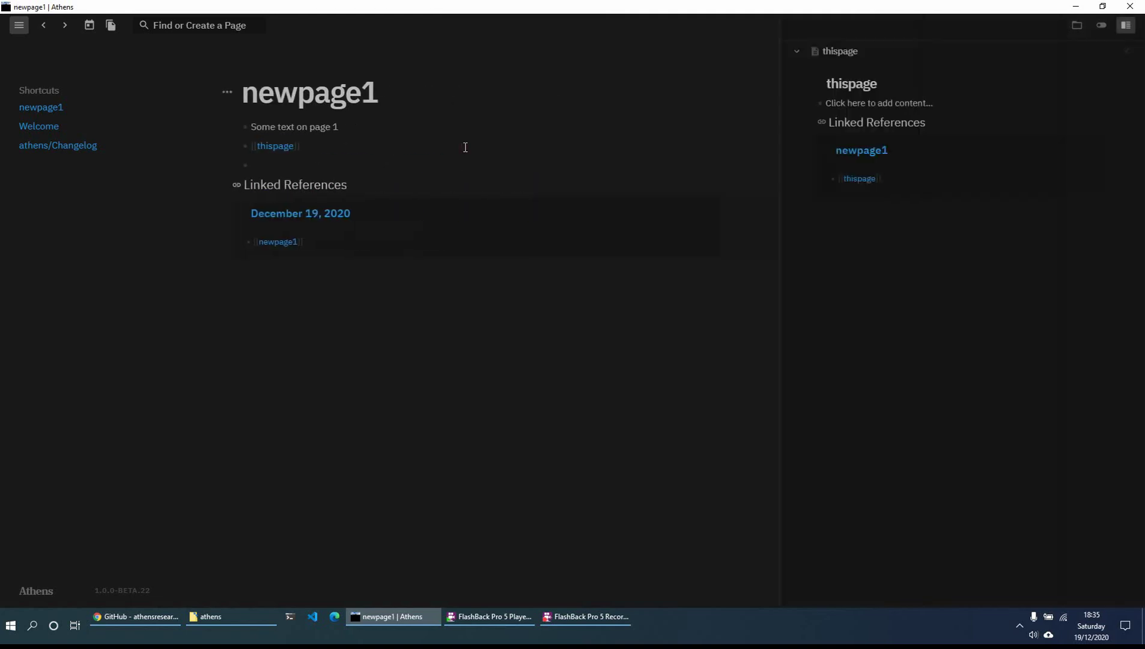
click(881, 105)
text(some content w)
key(BackSpace)
text(ontent in sidebar)
key(Return)
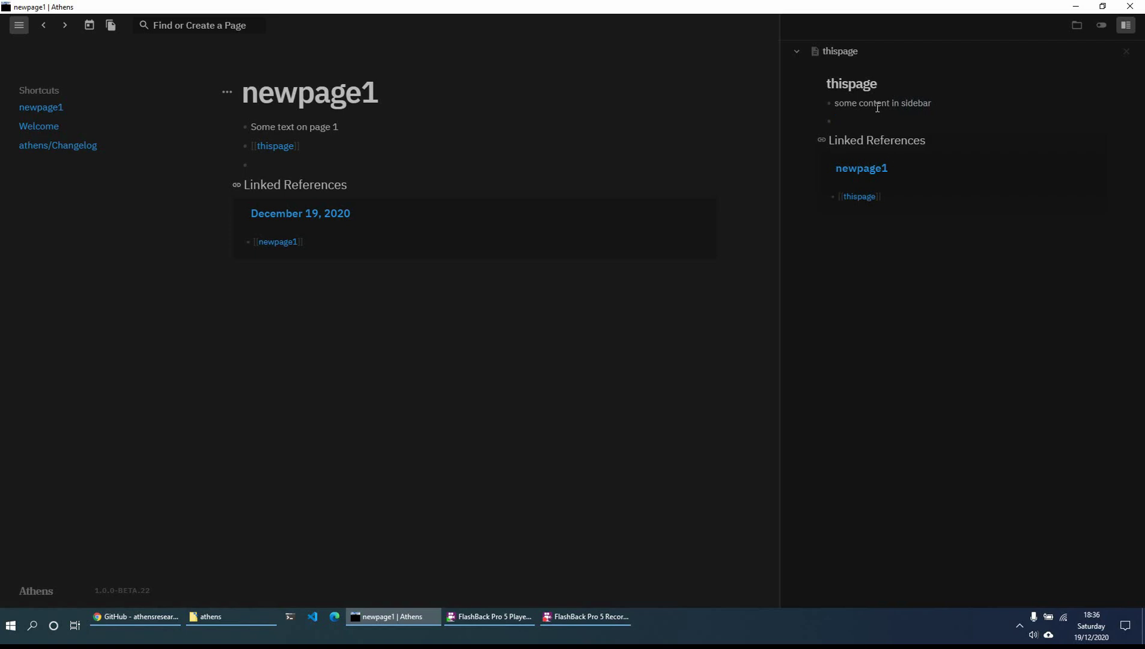
- Write a second bullet "some more text in sidebar" on thispage and close its sidebar view
text(some more text in)
key(BackSpace)
key(BackSpace)
key(BackSpace)
text(in sidebar)
click(1127, 51)
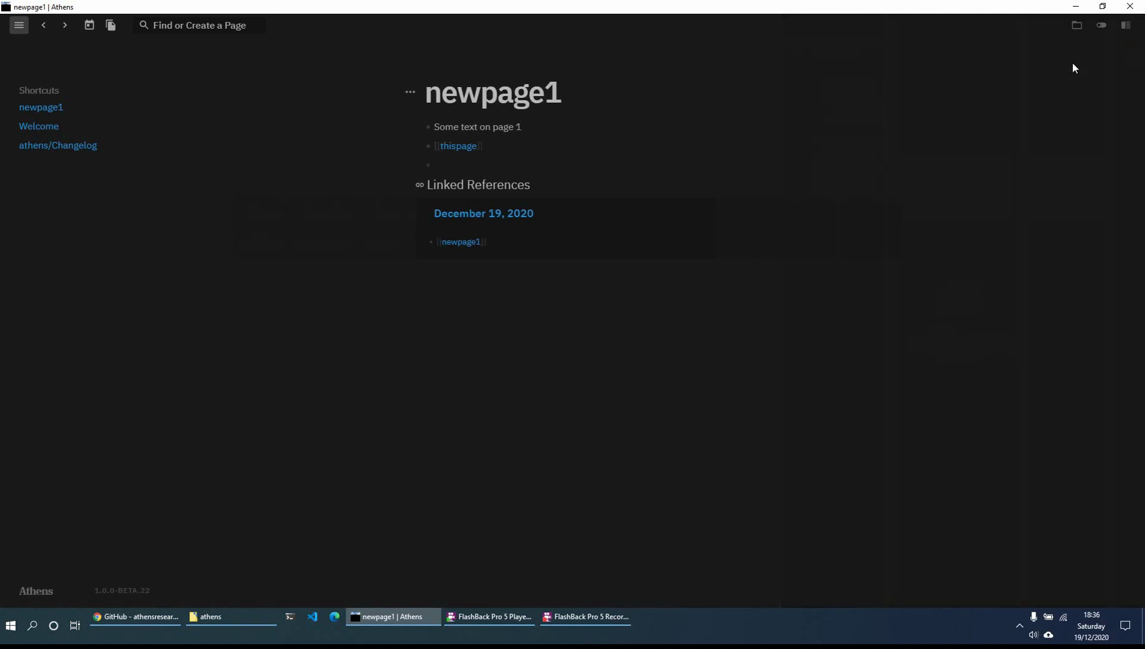
- Follow the thispage link from newpage1, review its two bullets, and return through the newpage1 shortcut to follow the link again
click(457, 149)
drag(571, 144, 437, 120)
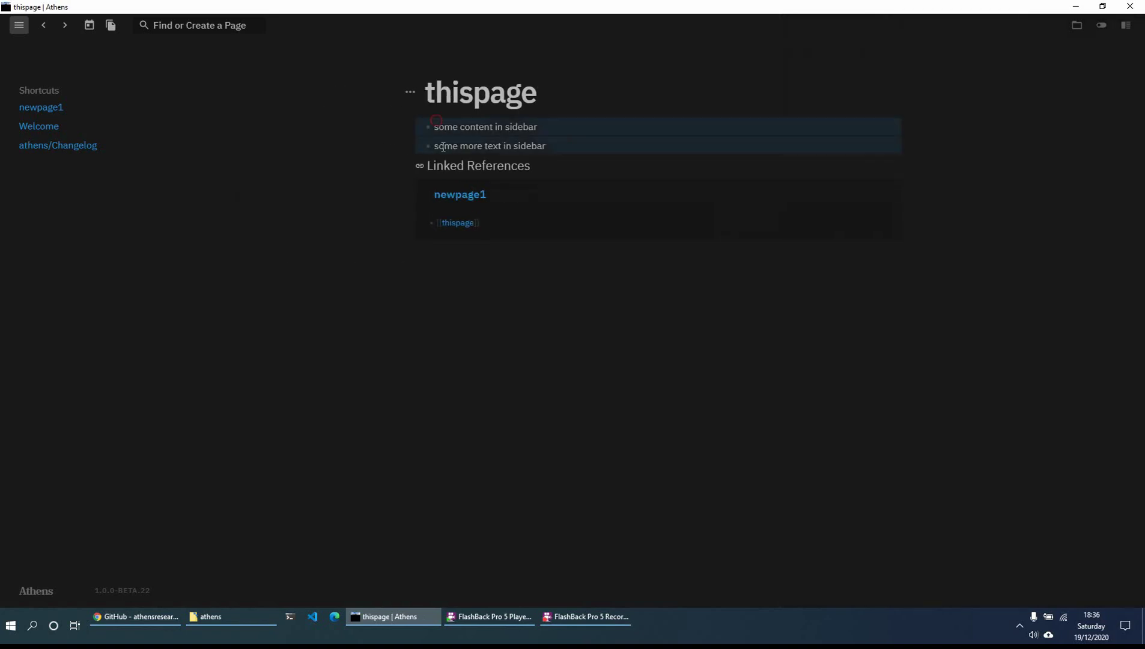
click(525, 316)
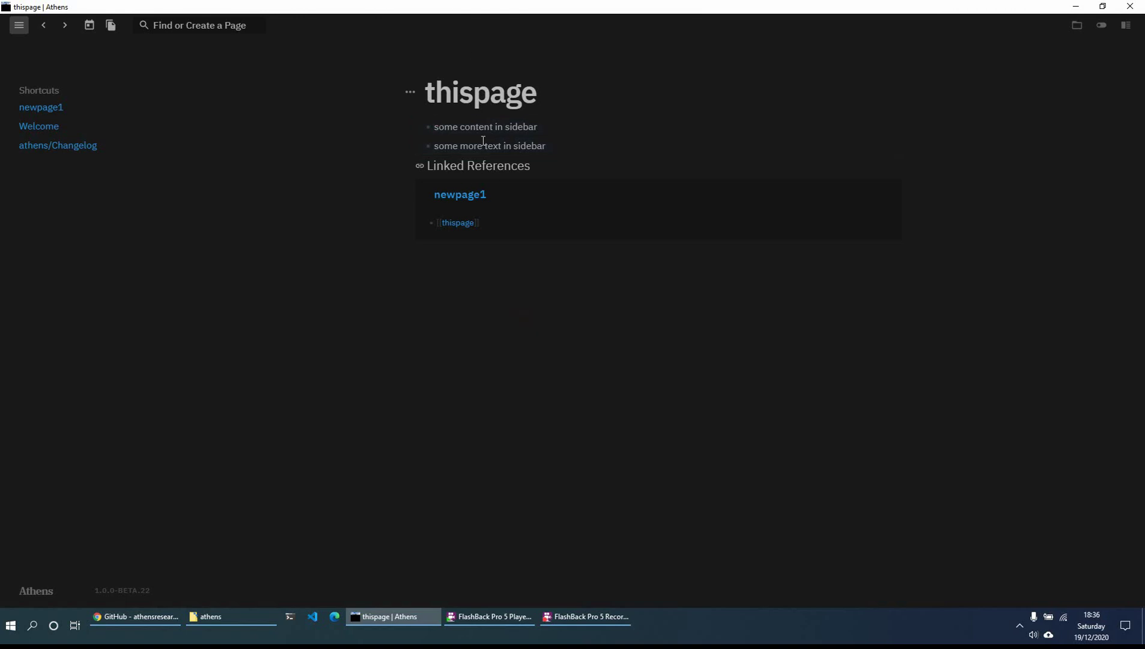
click(59, 110)
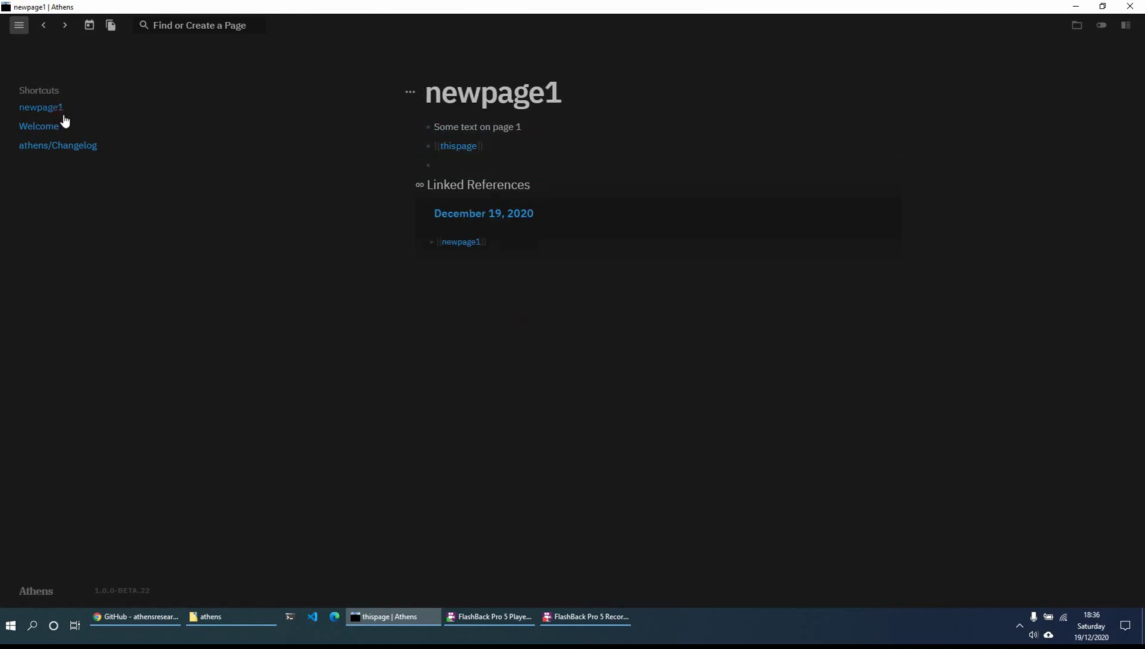
click(459, 147)
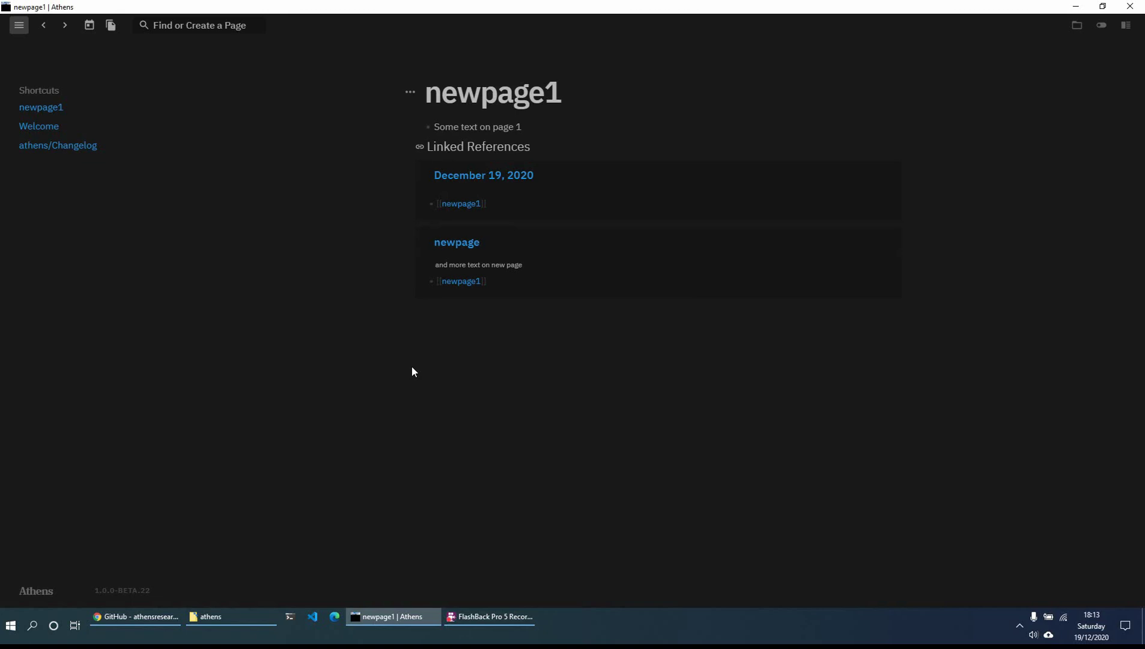
- Search for "newpage" and open the newpage page
click(180, 37)
text(newpa)
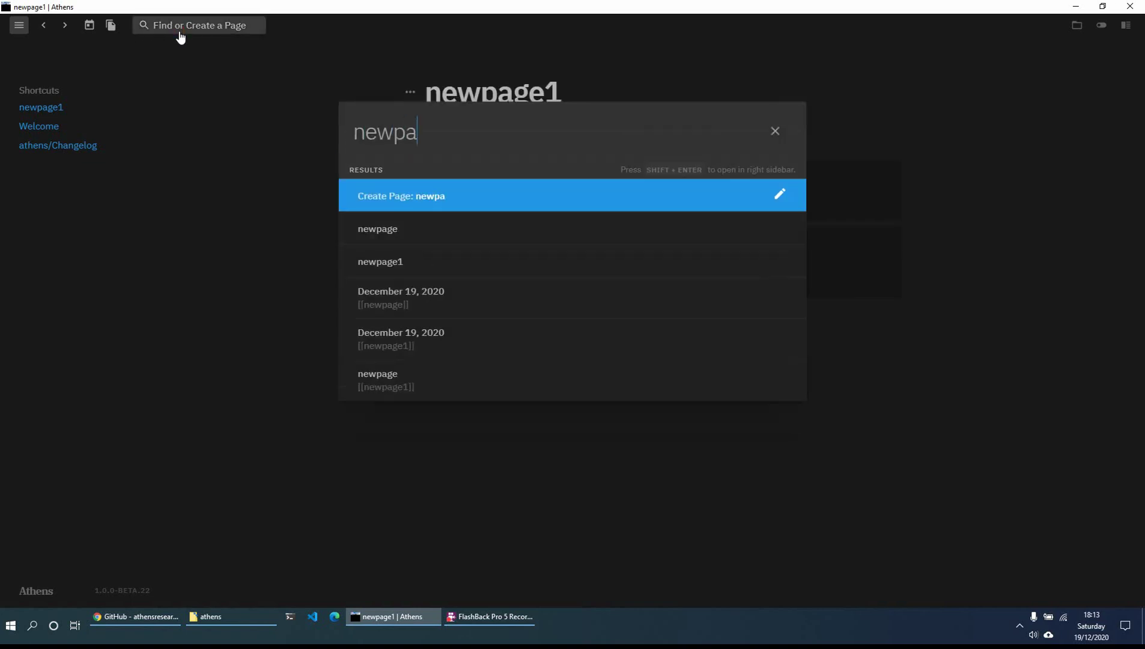
text(ge)
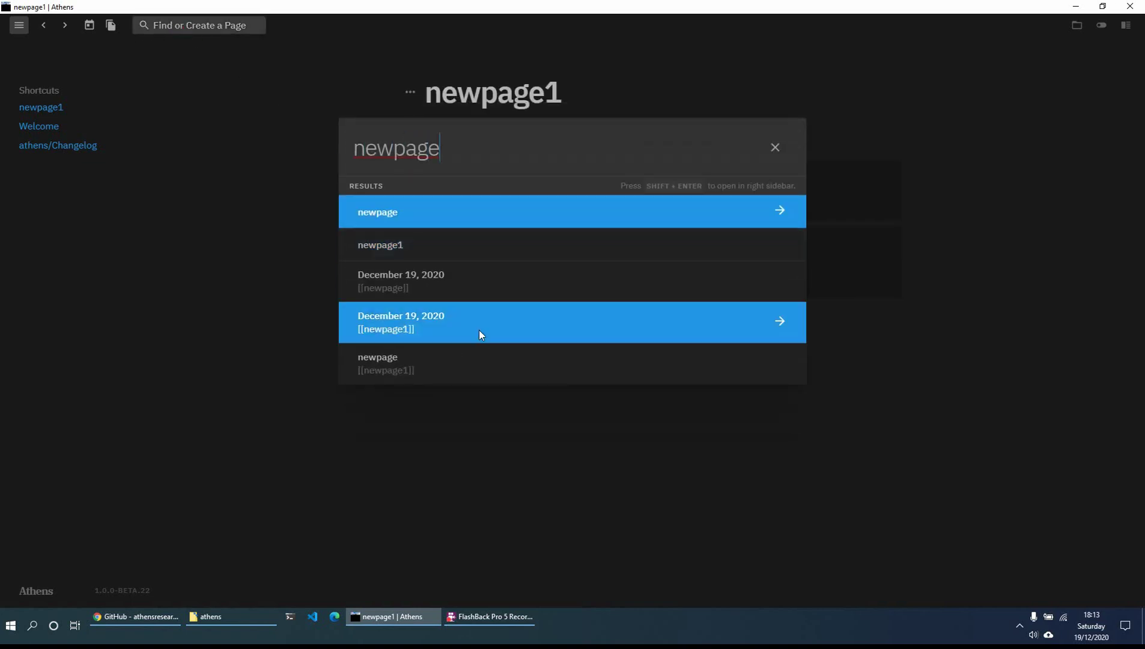
click(434, 216)
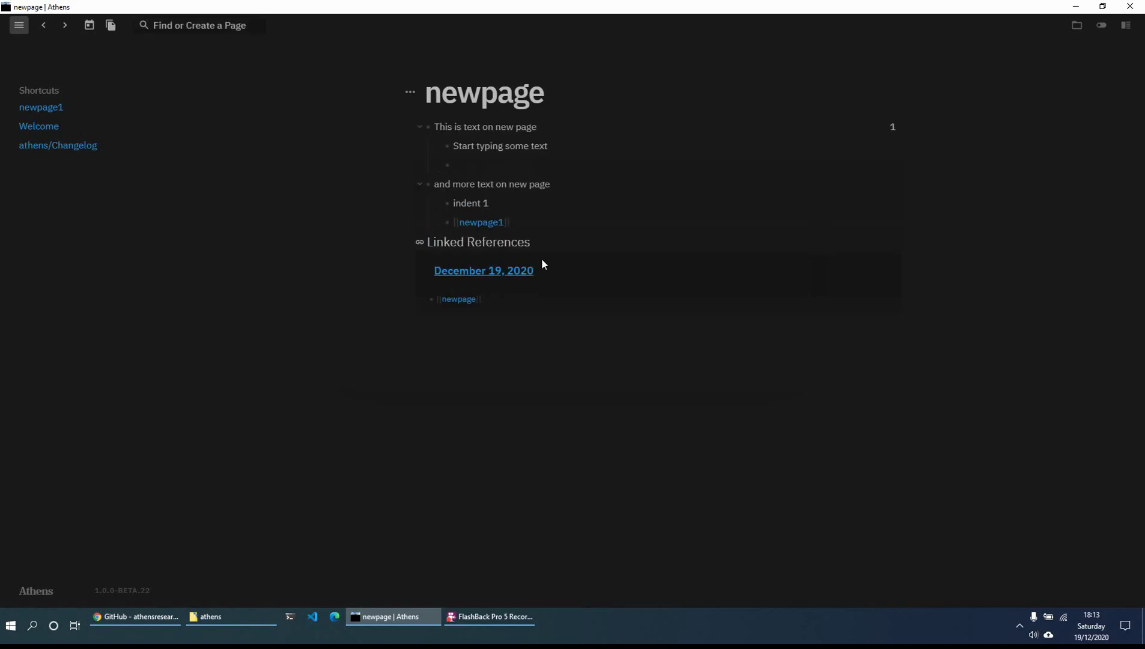
- Rename the newpage page as "Something"
drag(542, 95, 445, 85)
text(Something M)
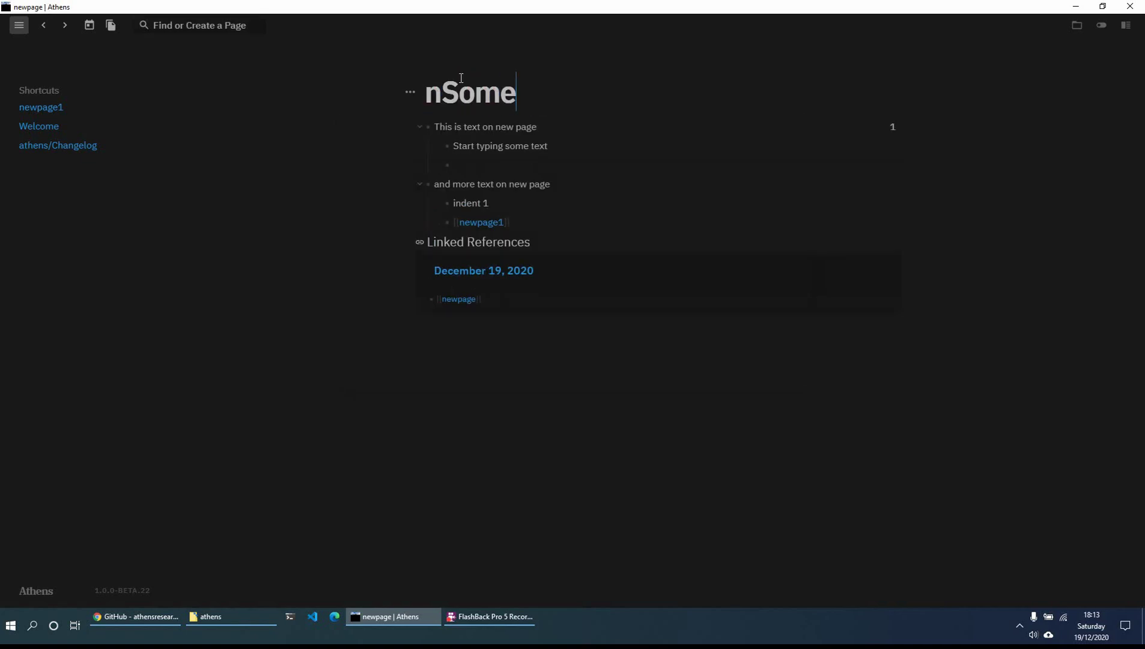
key(BackSpace)
key(BackSpace)
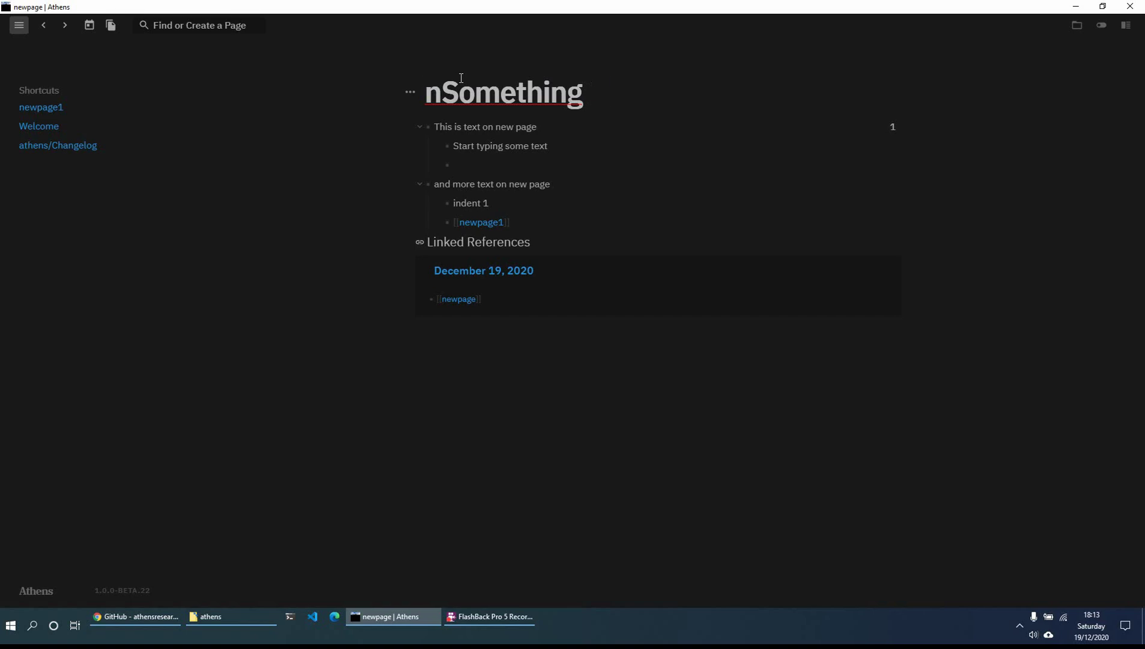
key(Home)
key(Delete)
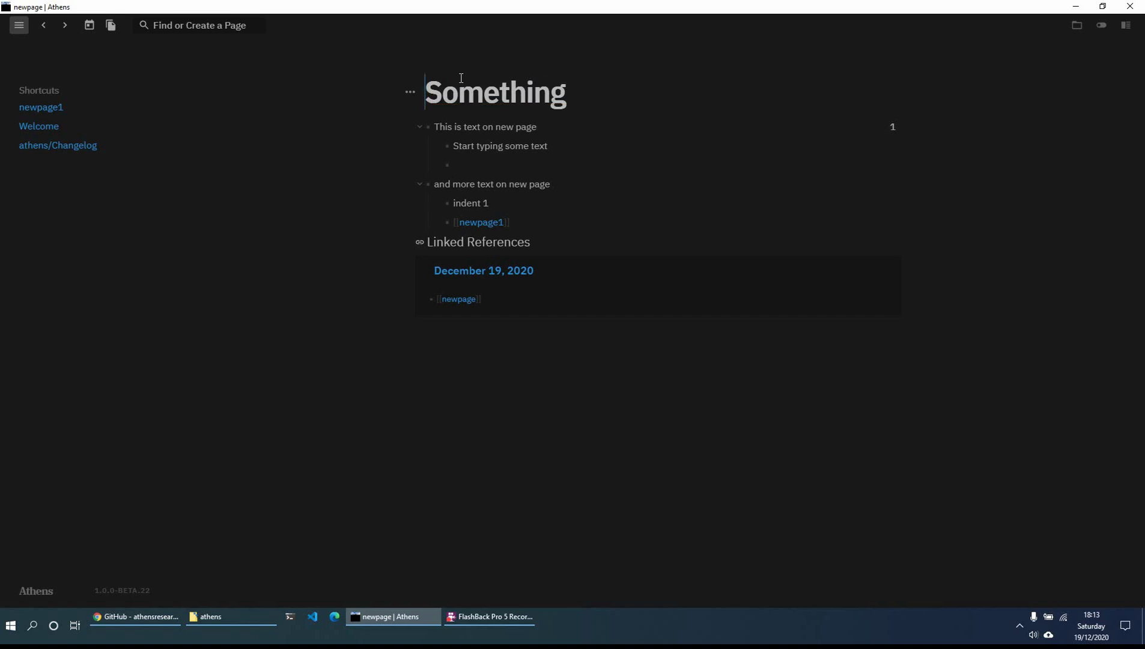
click(547, 416)
- Inspect the renamed page's link in the daily notes, and follow it and return through the December 19, 2020 linked reference
click(88, 34)
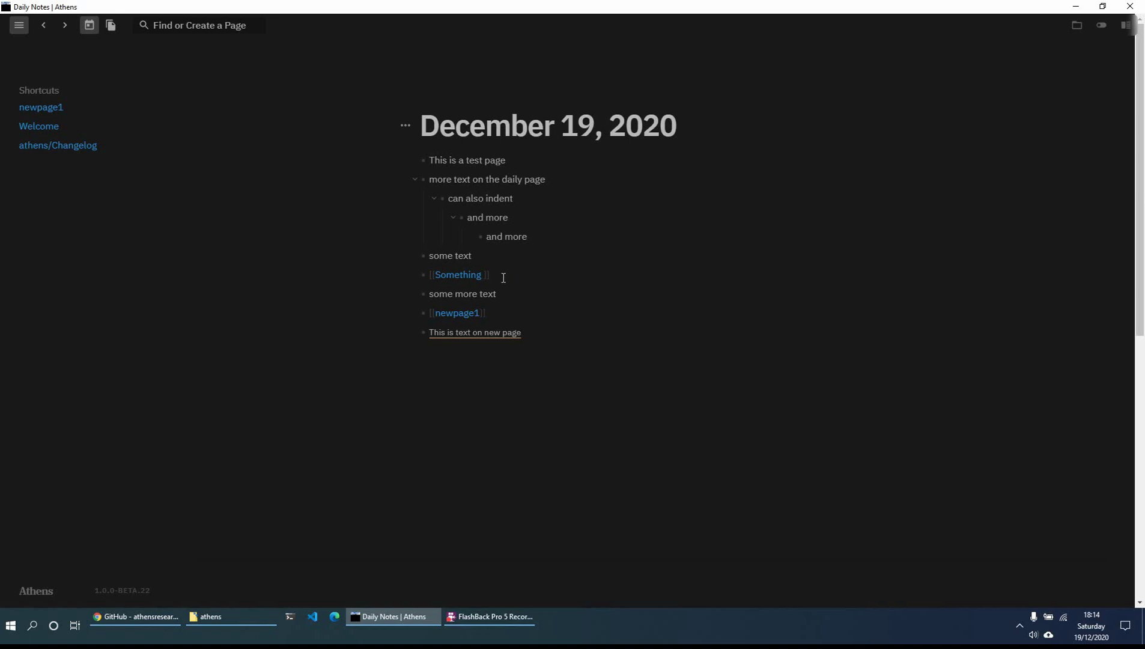
drag(501, 276, 428, 276)
click(557, 400)
click(464, 276)
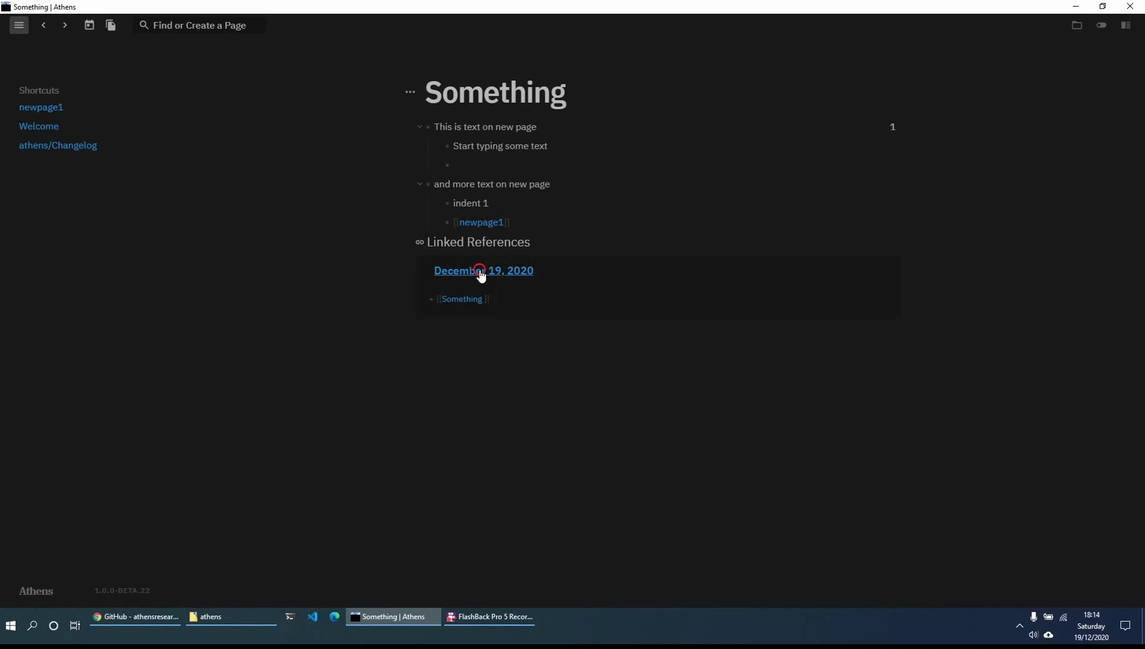
click(479, 274)
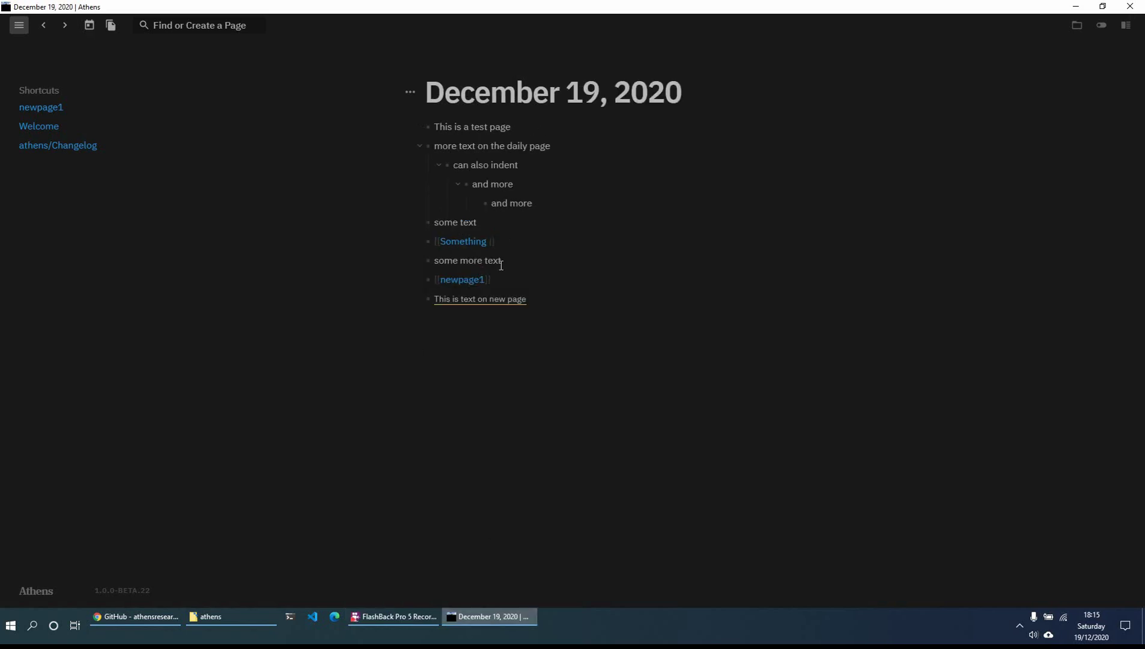
- Open newpage1 and Something together in the sidebar, and close both views
shift+click(454, 281)
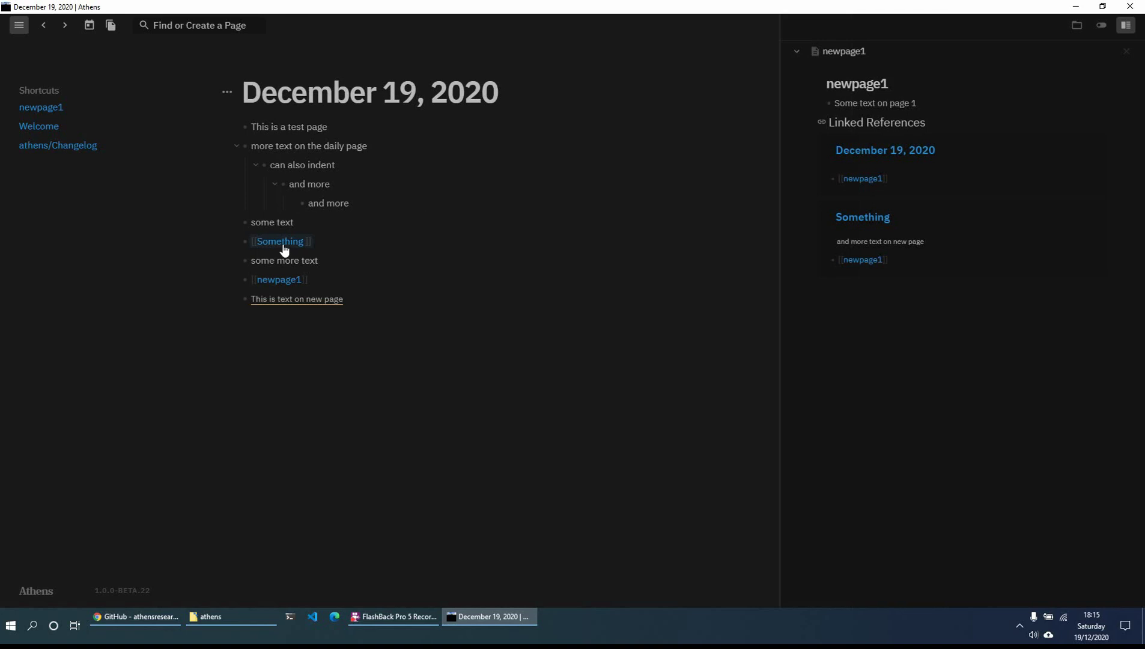
shift+click(280, 241)
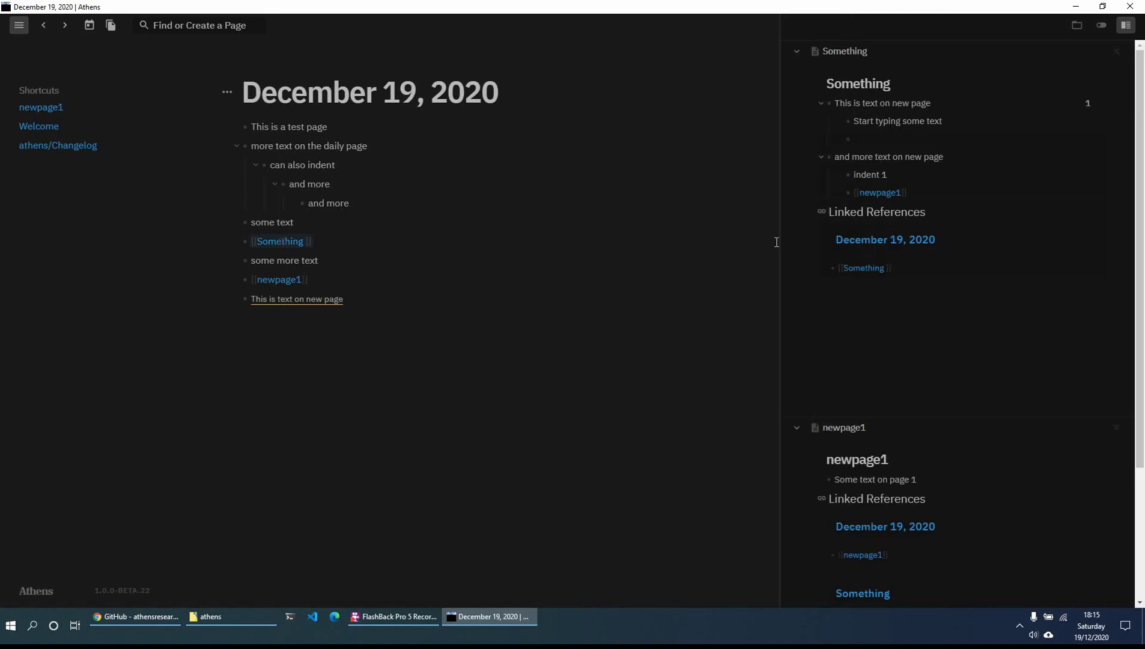
click(1117, 52)
click(1124, 53)
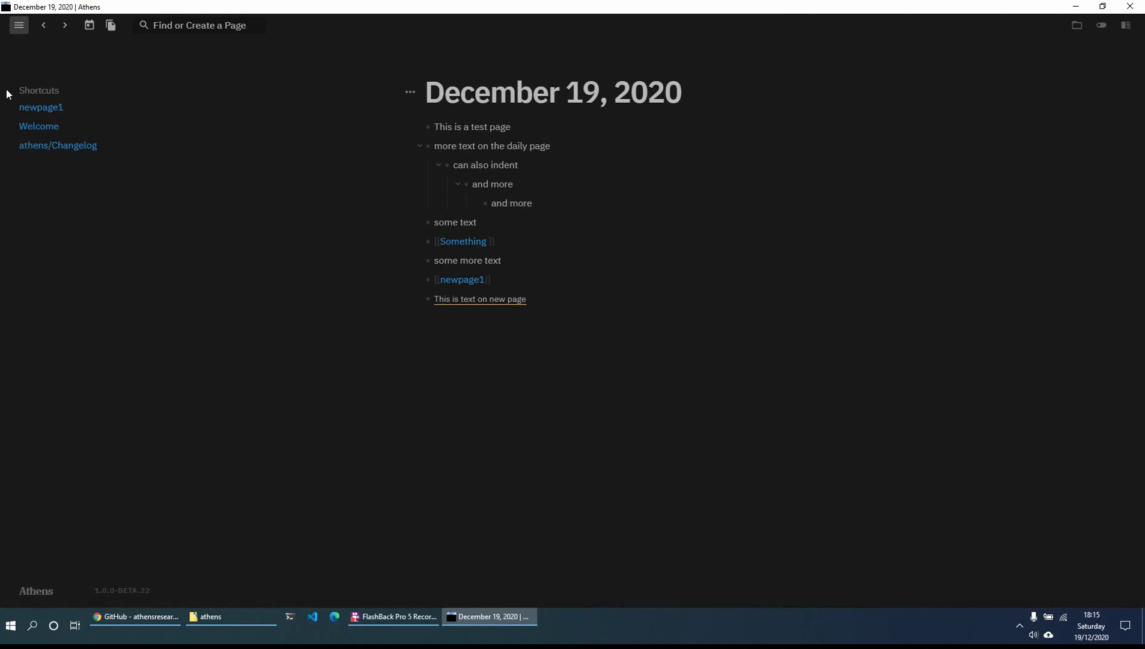
- Hide and reshow the shortcuts list, and follow the block reference to its source block and its parent page Something
click(27, 27)
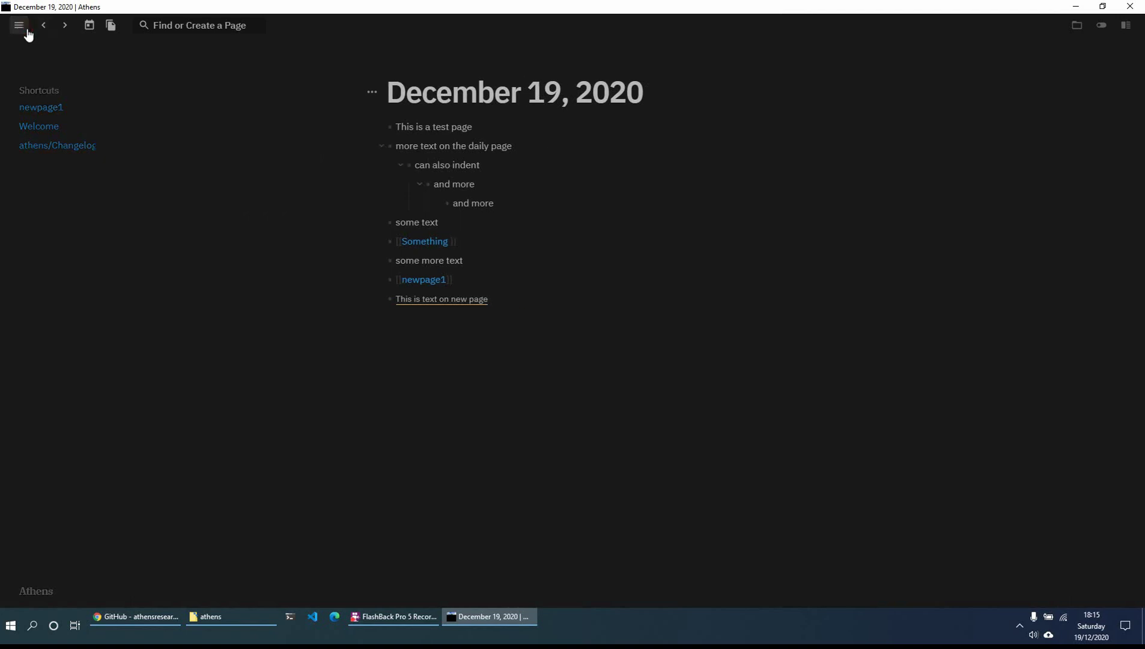
click(21, 29)
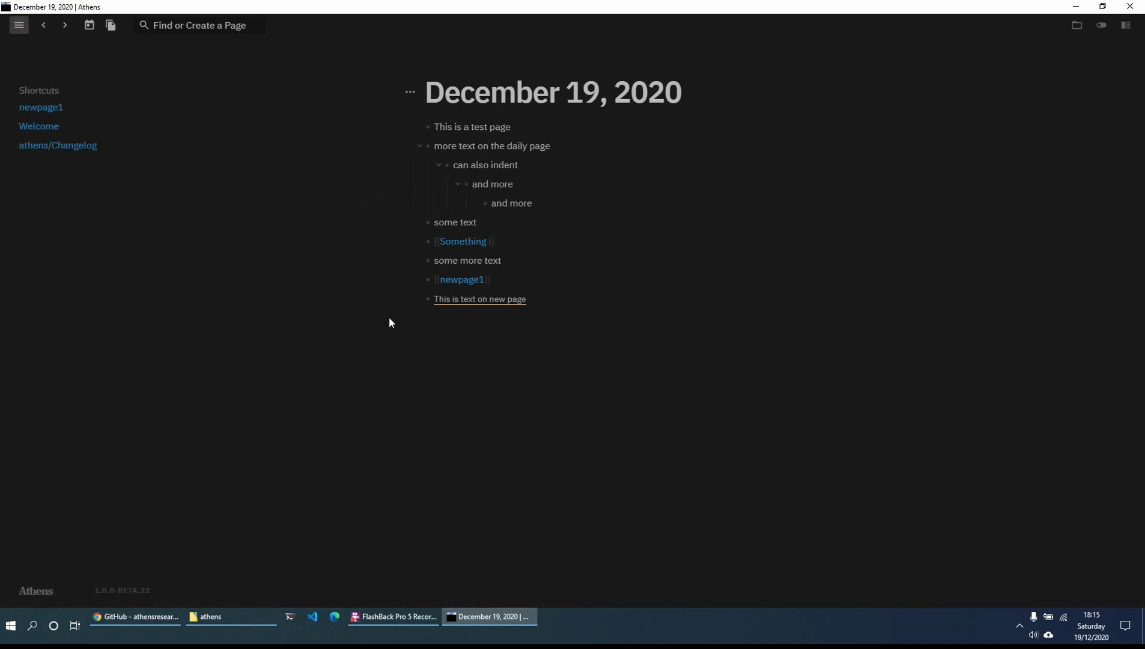
click(465, 299)
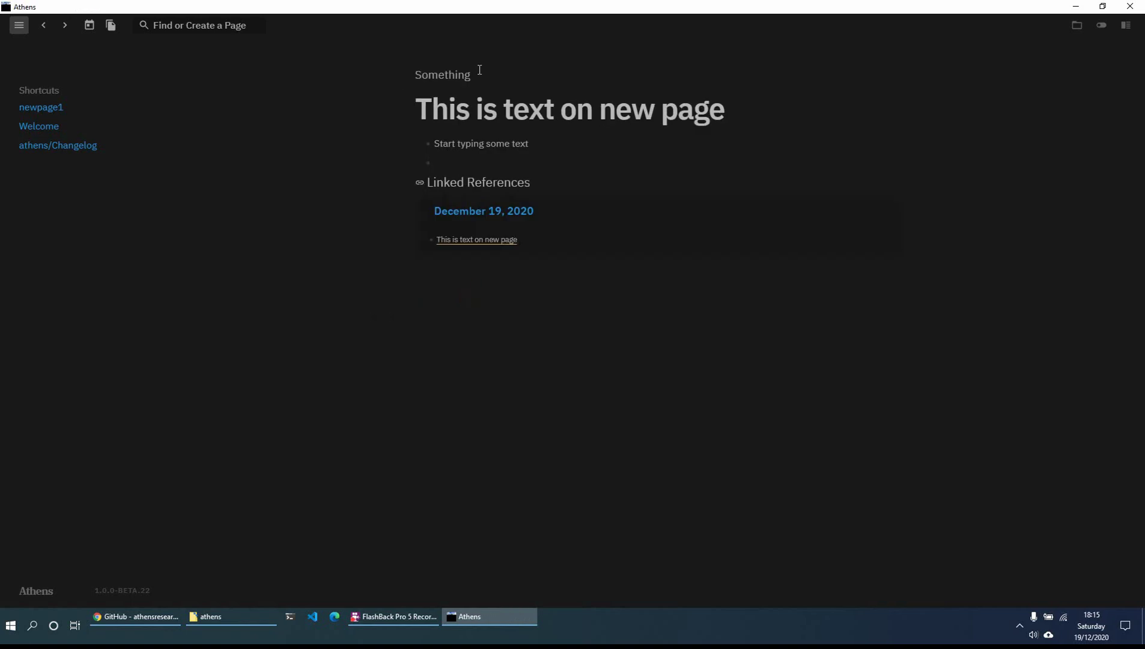
click(443, 75)
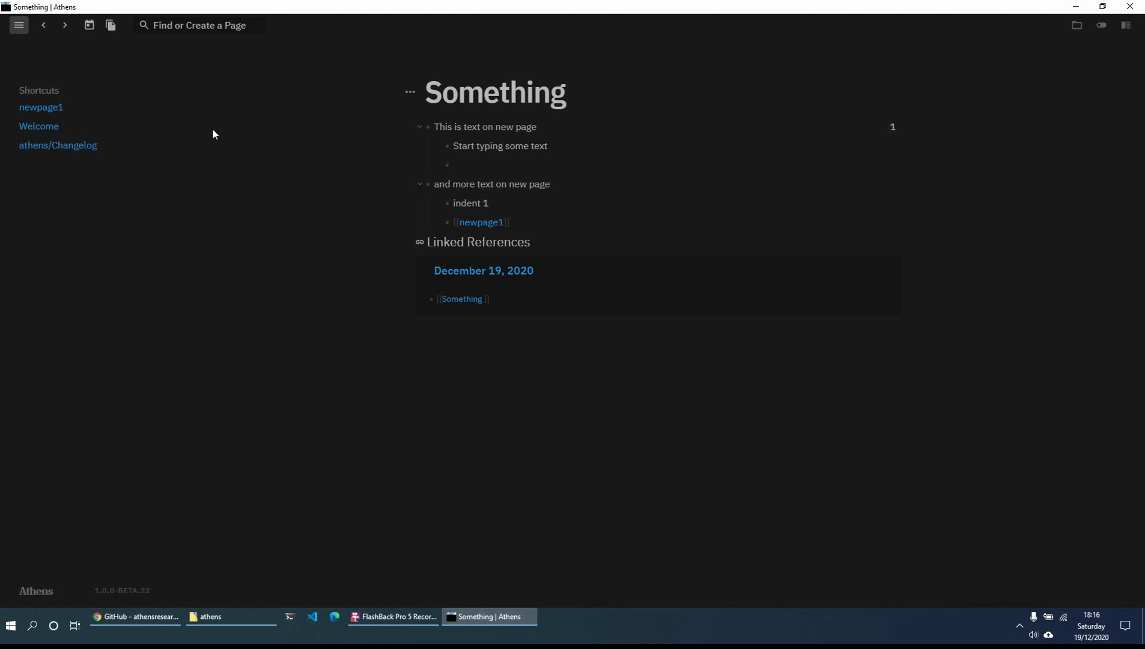
- Add a bullet on newpage1 with a block reference to "This is text on new page"
click(40, 110)
click(557, 129)
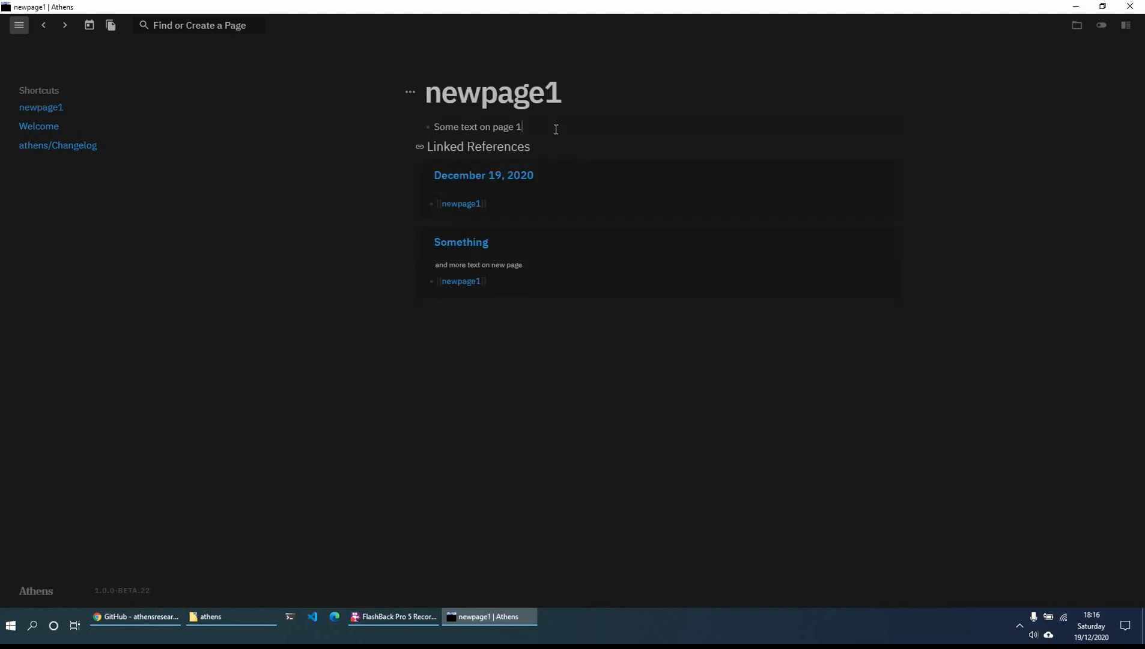
key(Return)
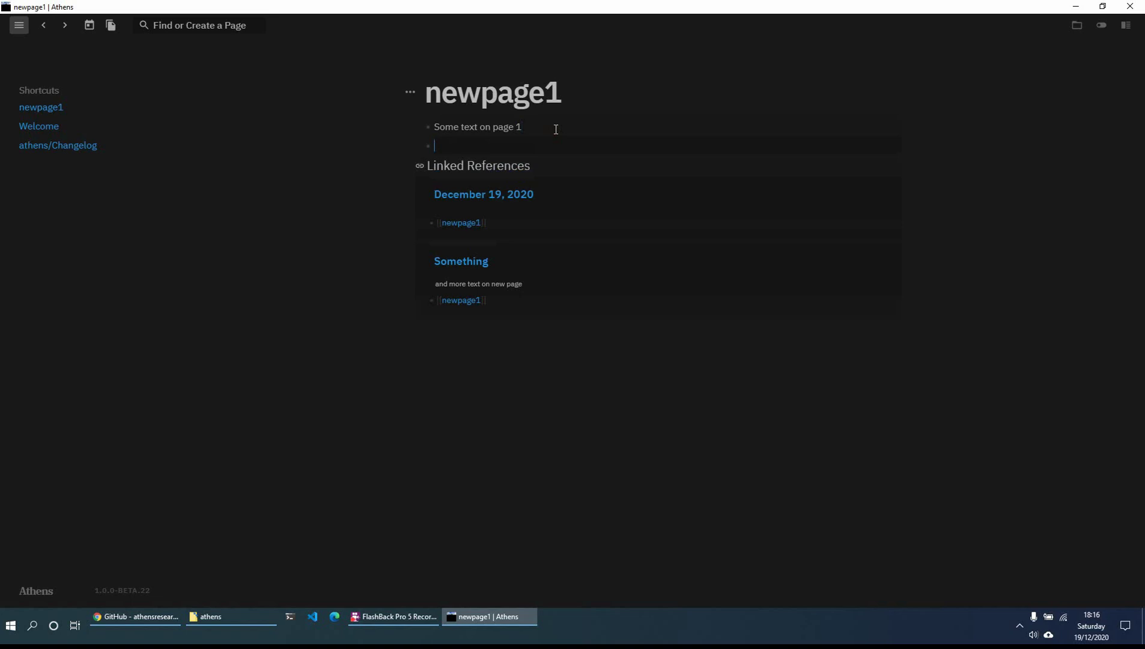
text(((this is)
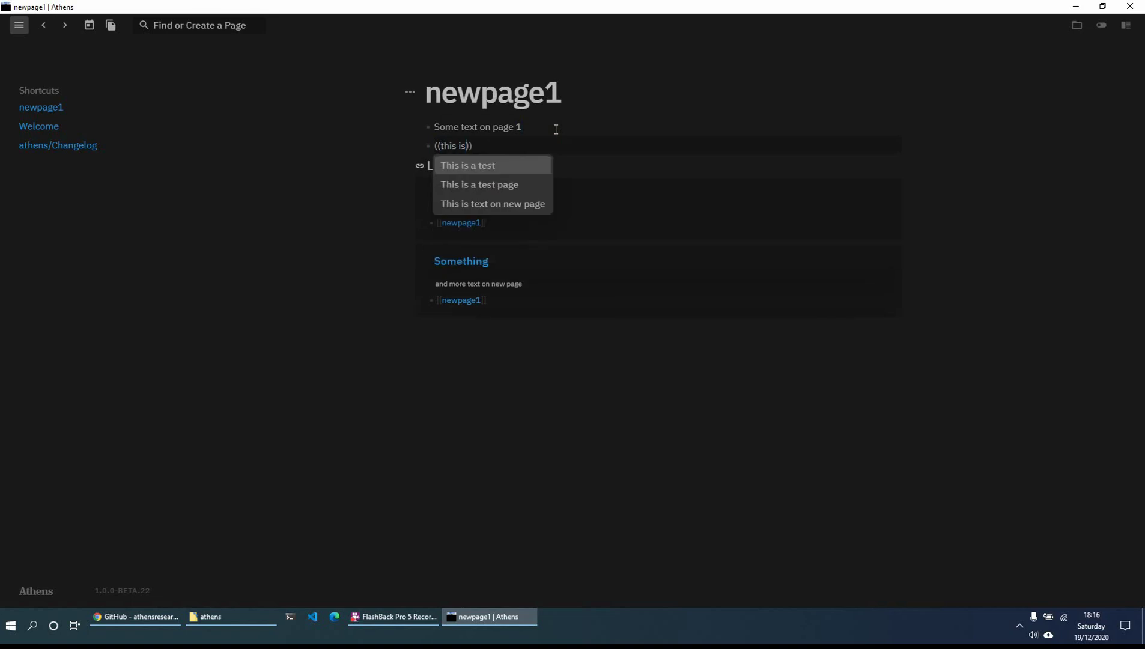
click(509, 203)
click(531, 381)
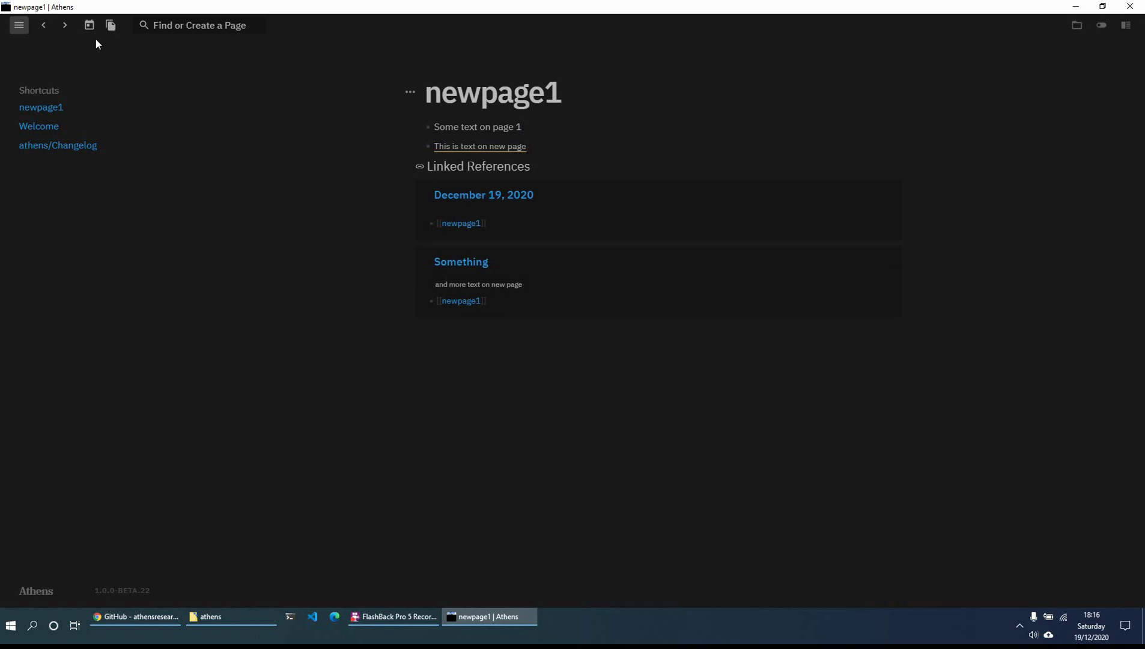
- Follow newpage1's linked reference to December 19, 2020, and open the Something page from there
click(499, 202)
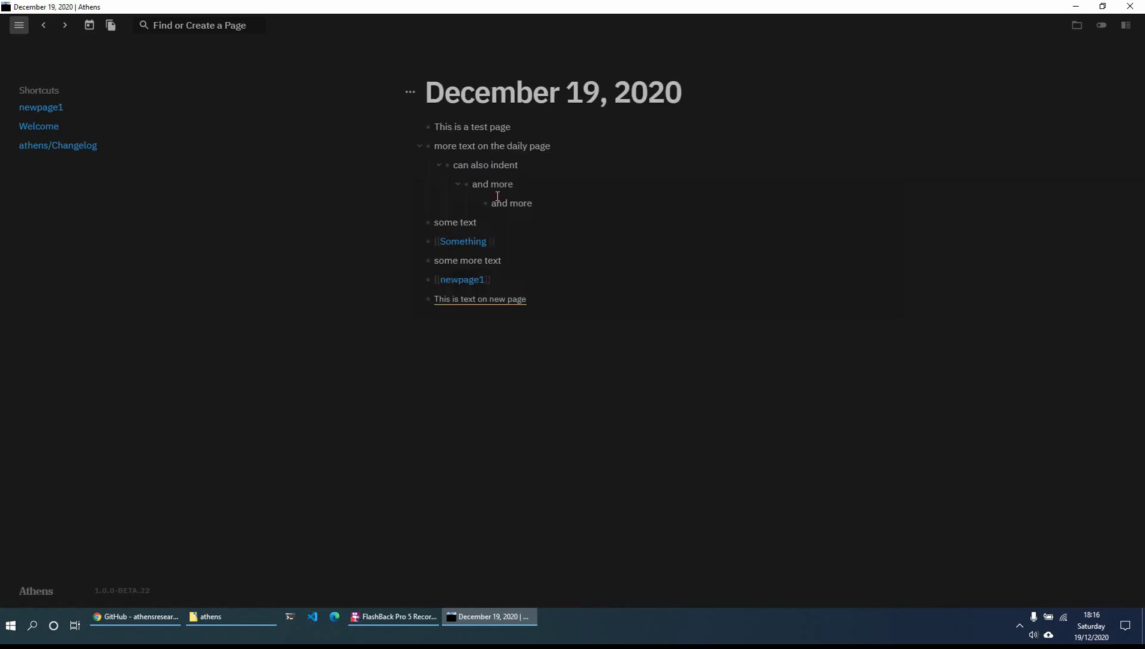
click(464, 243)
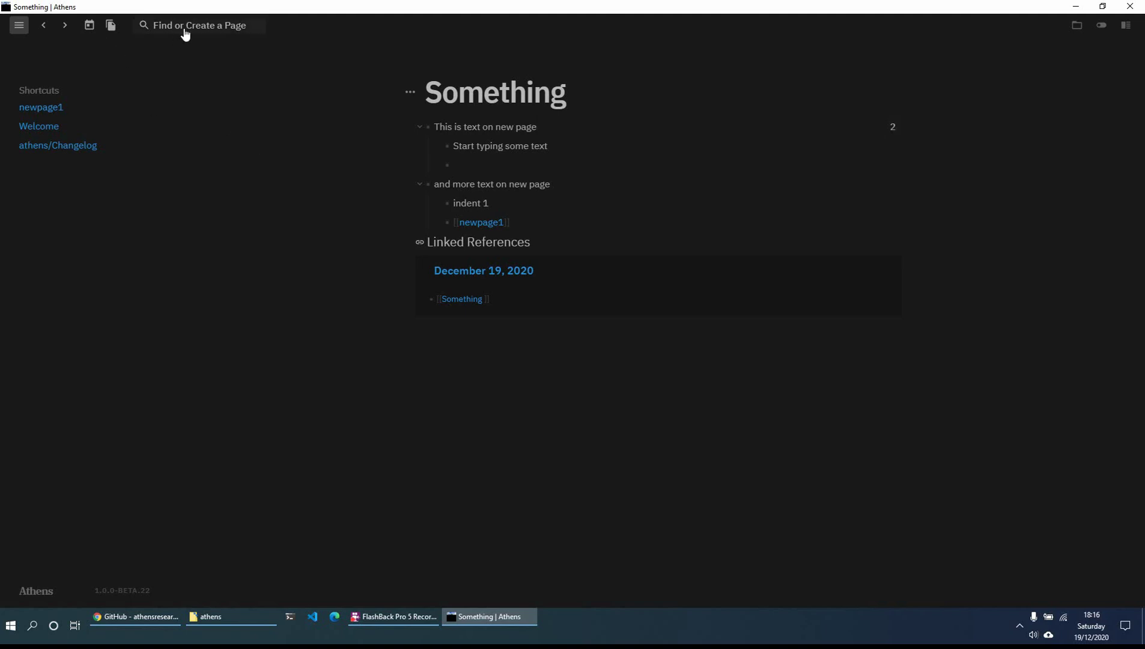
- Review the list of all pages, and return to the end of the block reference bullet in the daily notes
click(111, 30)
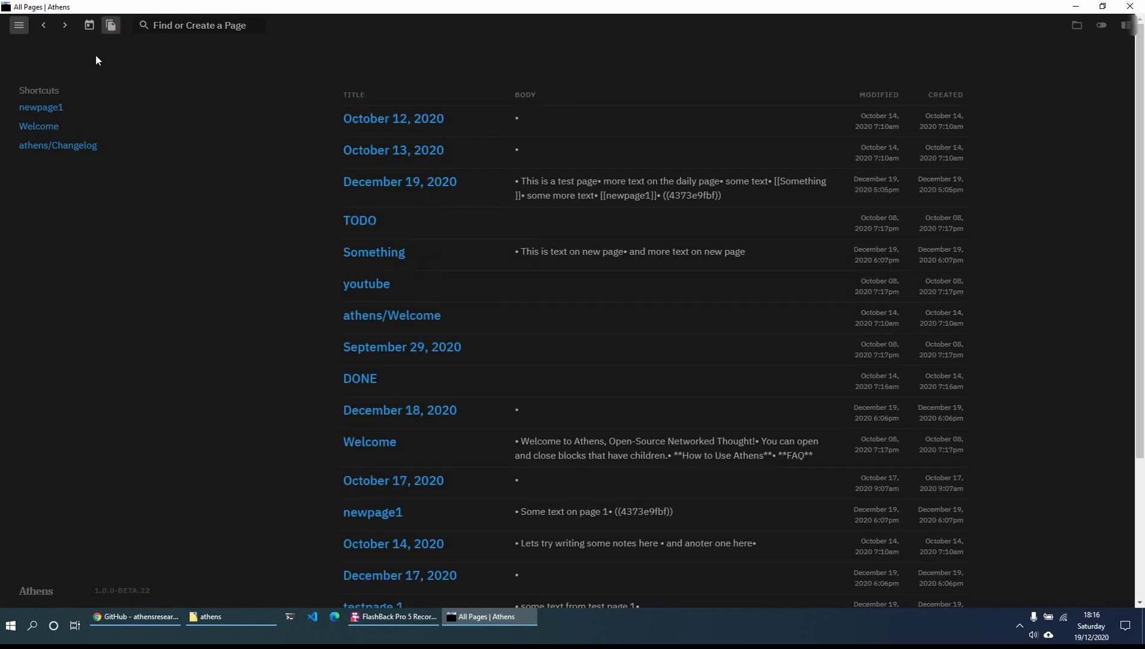
scroll(534, 371, down, 3)
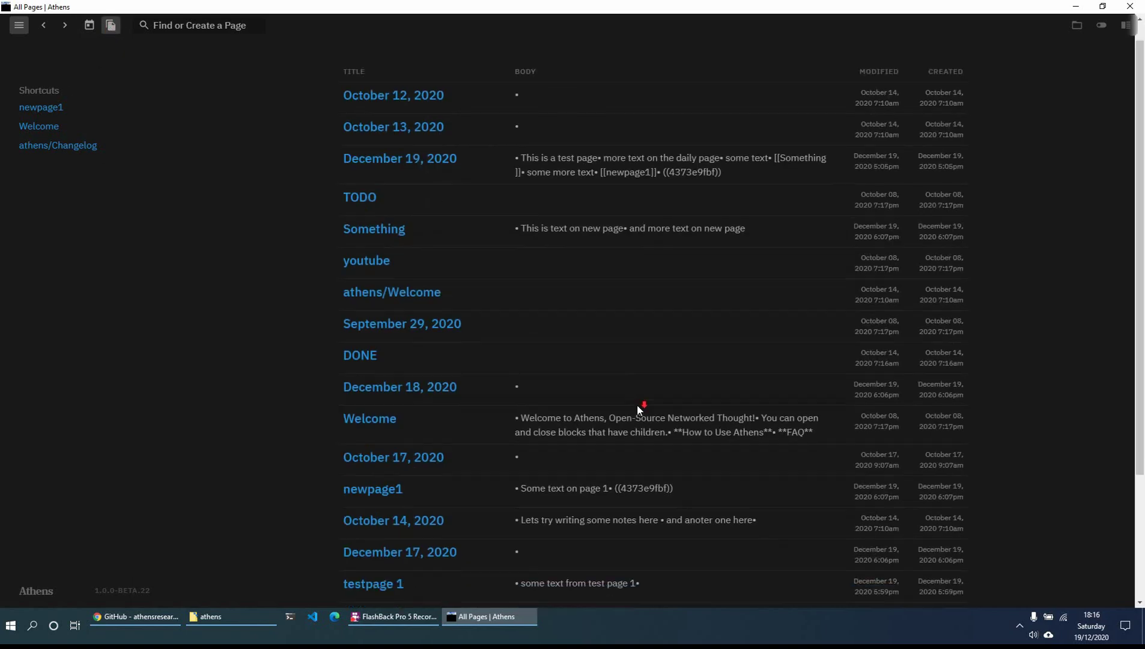
scroll(552, 412, up, 3)
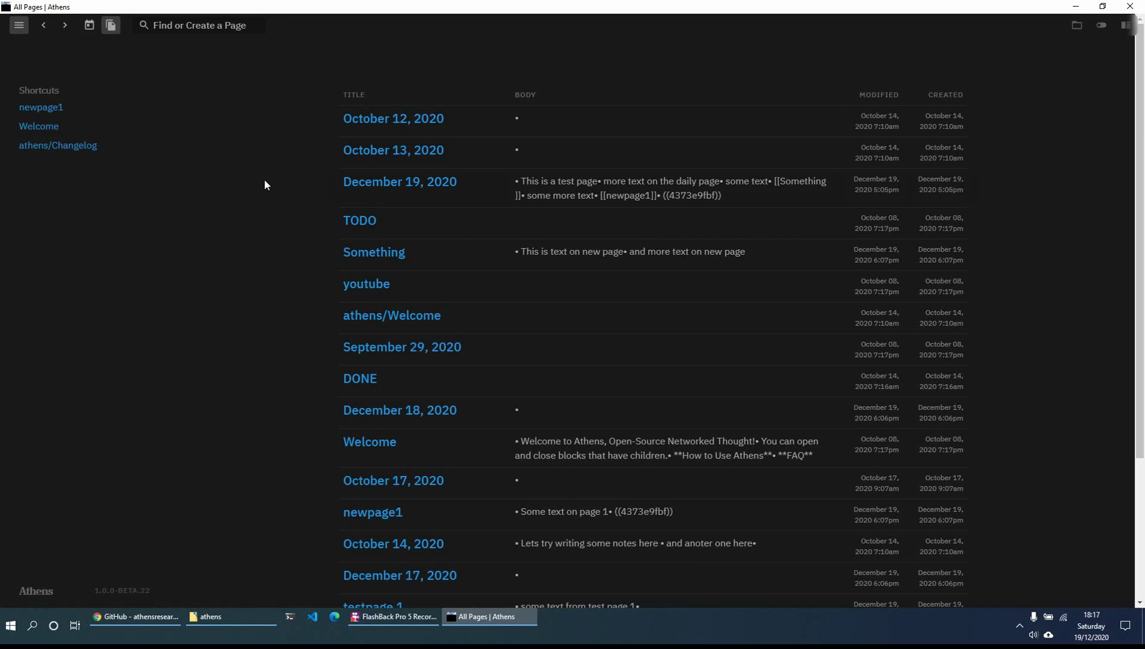
scroll(372, 217, down, 3)
scroll(411, 337, up, 3)
click(88, 30)
click(561, 332)
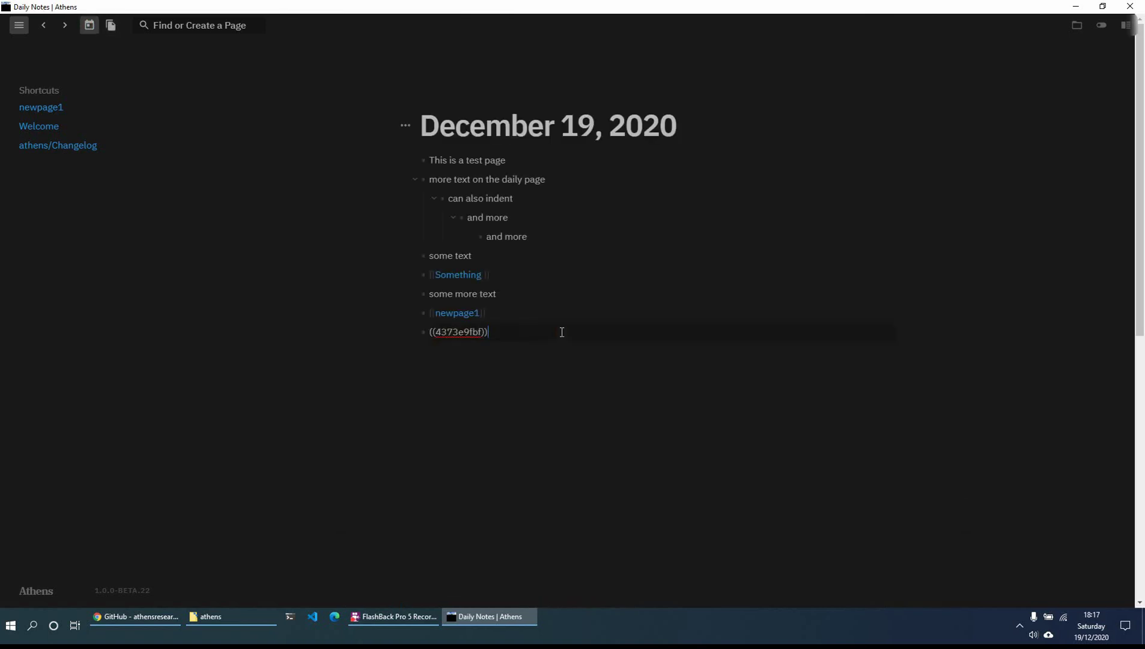
key(Return)
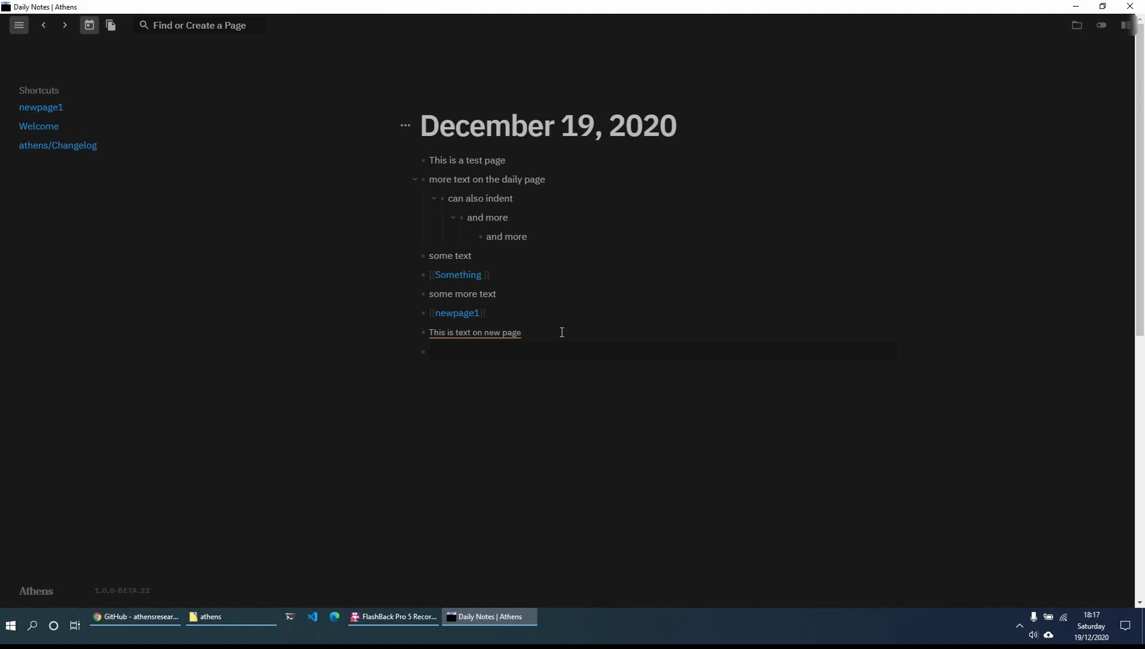
text((()
key(BackSpace)
key(BackSpace)
key(BackSpace)
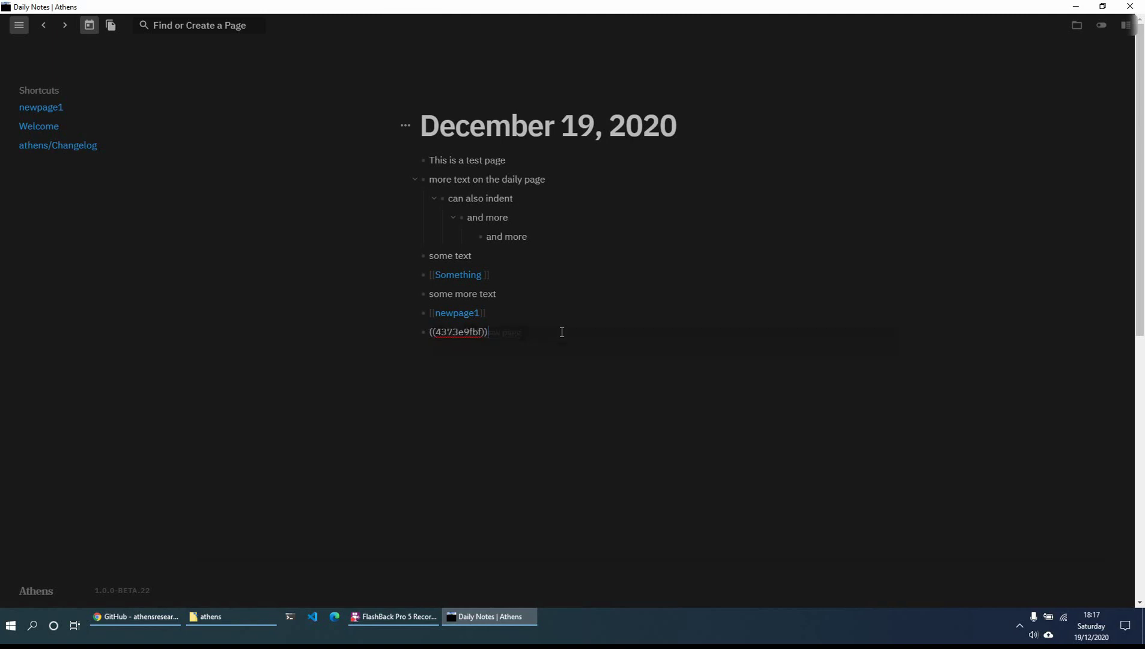
text(tod)
key(BackSpace)
key(BackSpace)
key(BackSpace)
- Add a "todo 1" bullet below the block reference, turn it into a to-do item, and try its checkbox
key(Return)
text(tod)
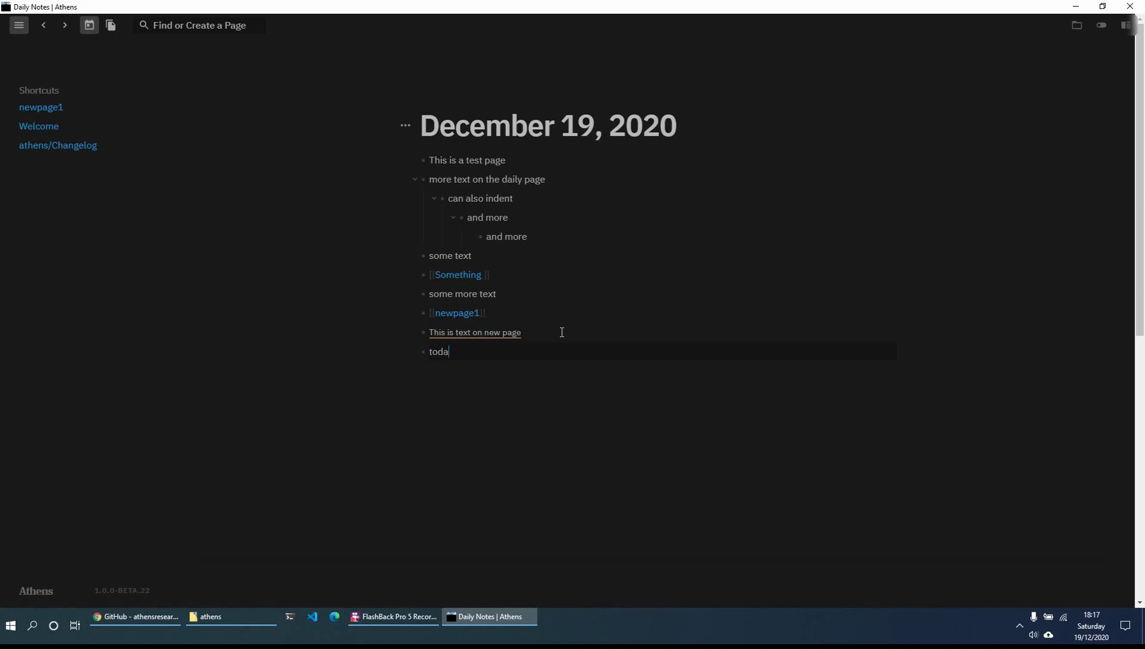
text(o 1)
key(ctrl+Return)
key(Return)
click(434, 353)
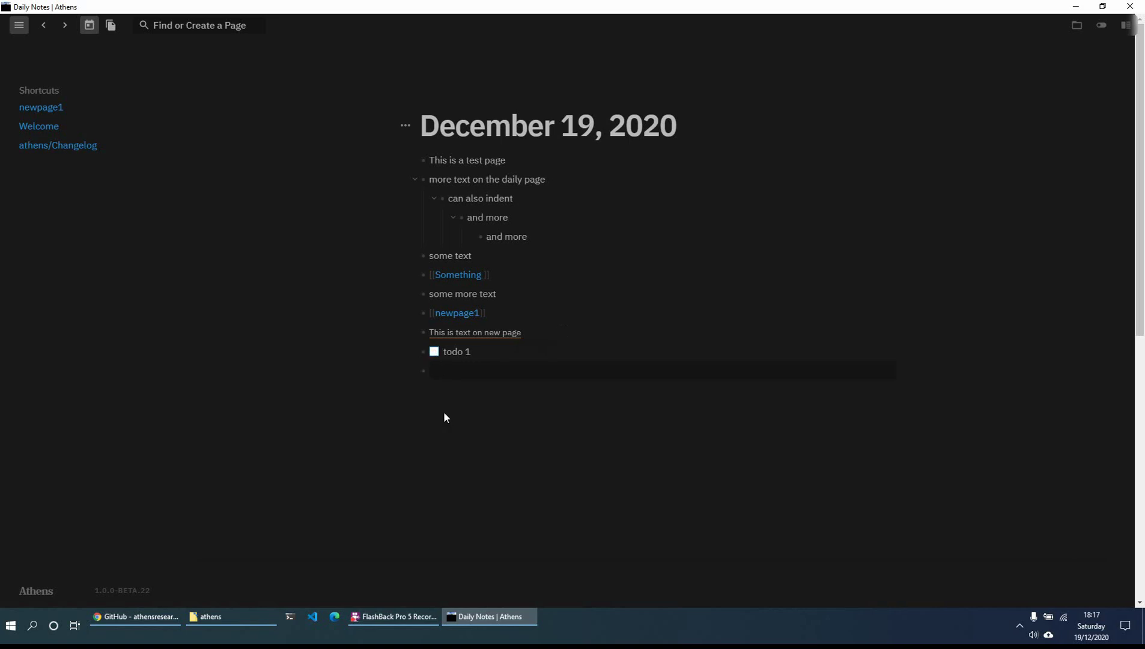
- Add a second to-do item "type" below todo 1, and check and uncheck both items
click(471, 374)
text(type)
key(ctrl+Return)
key(Return)
click(434, 351)
click(435, 370)
click(434, 351)
click(434, 370)
- Look up the current database location, and view the first-db.transit file in the athens folder in File Explorer
click(1077, 26)
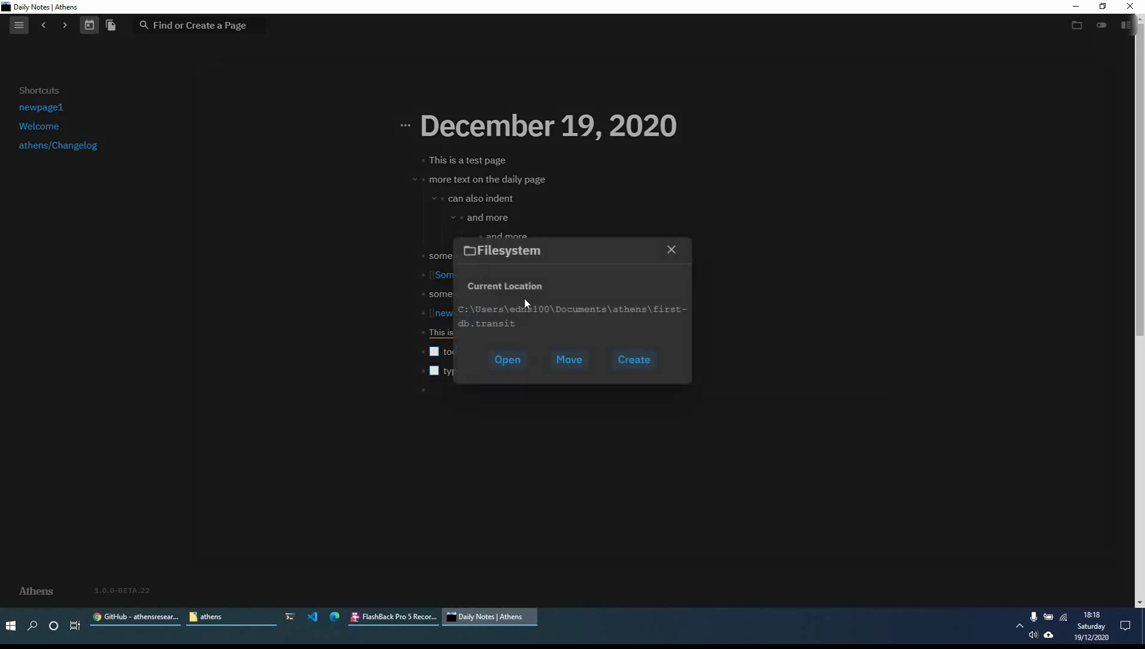
drag(481, 304, 596, 322)
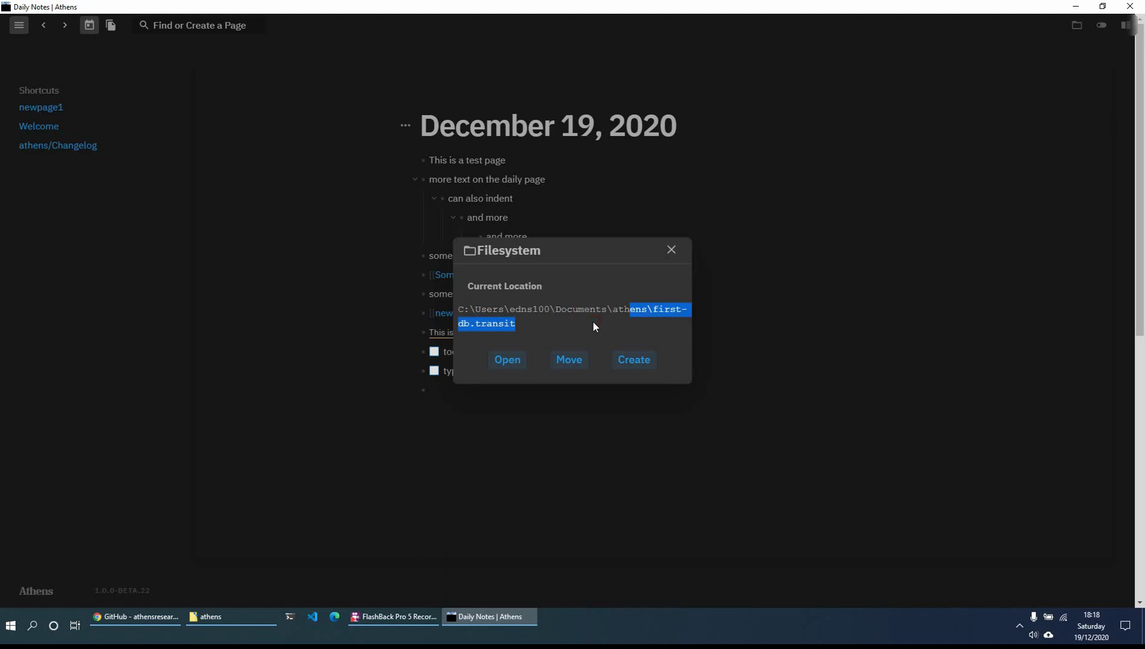
click(670, 251)
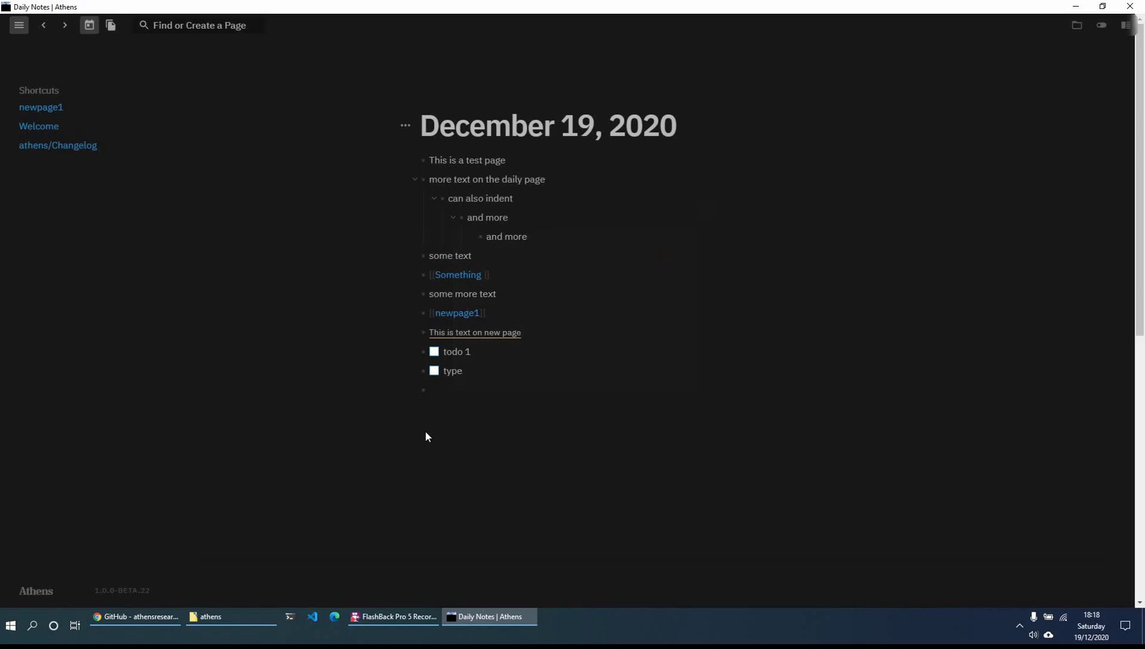
click(204, 625)
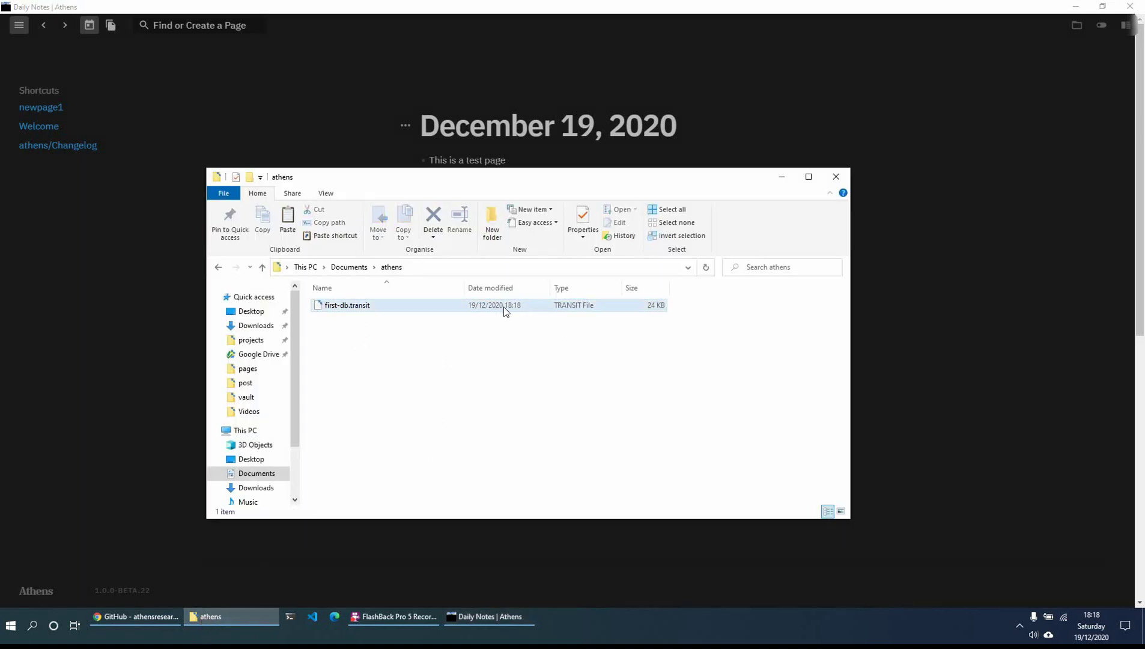
click(1030, 291)
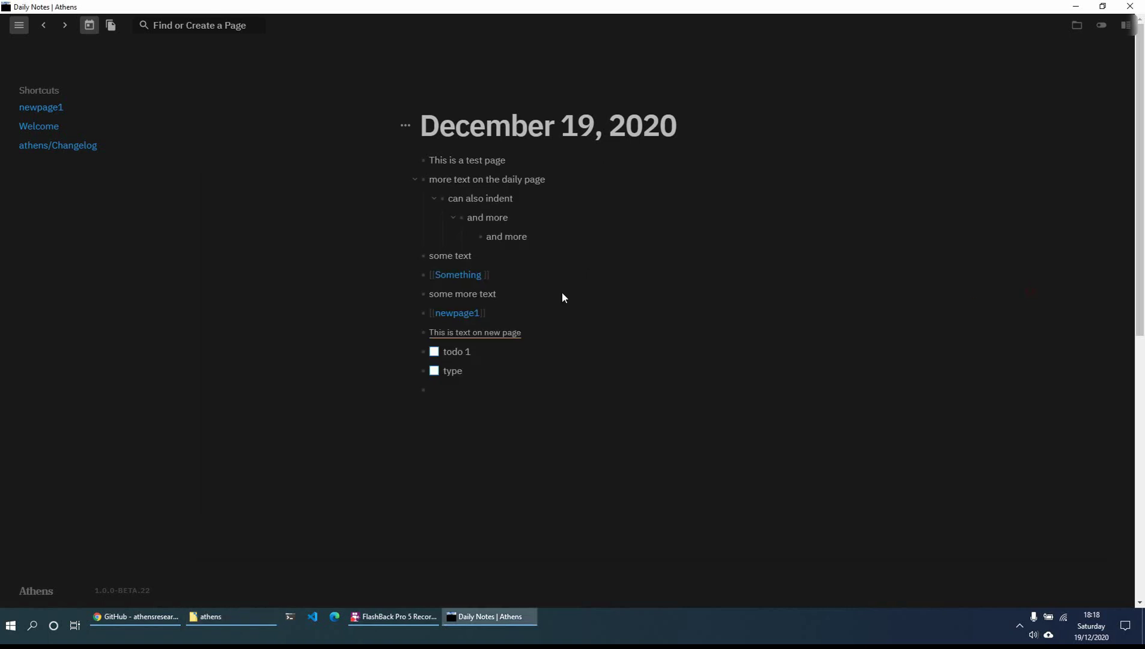
- Add the bullets "thisis some more text" and "and some more" below the nested "and more" bullets in the daily notes
click(564, 241)
key(Return)
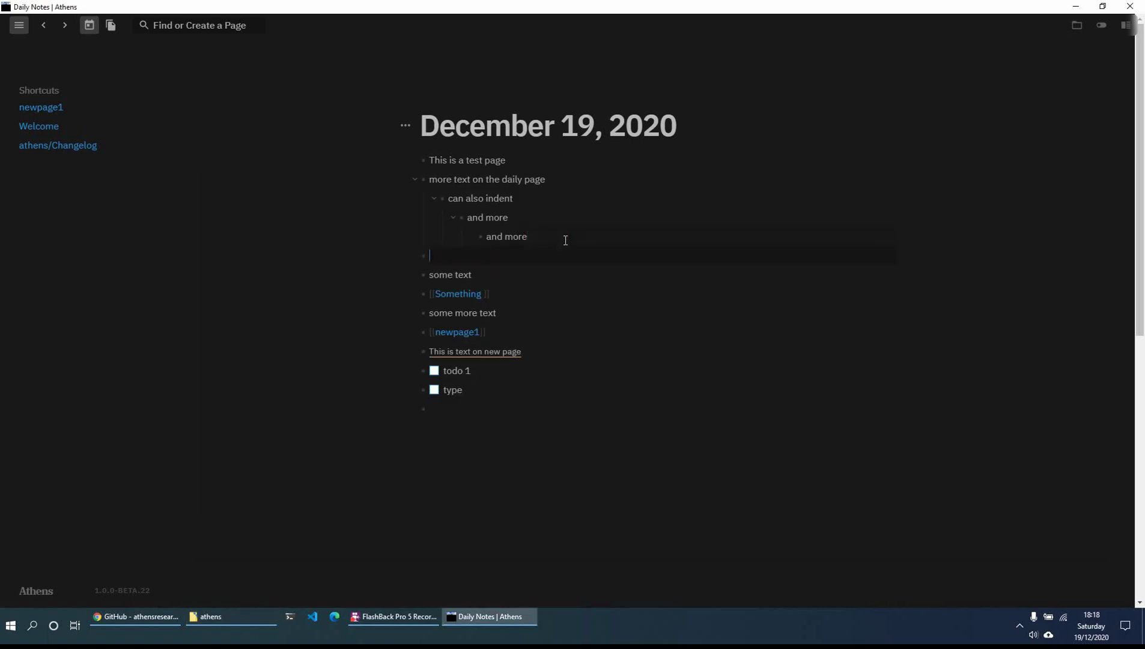
text(thisis some more text)
key(Return)
text(and s)
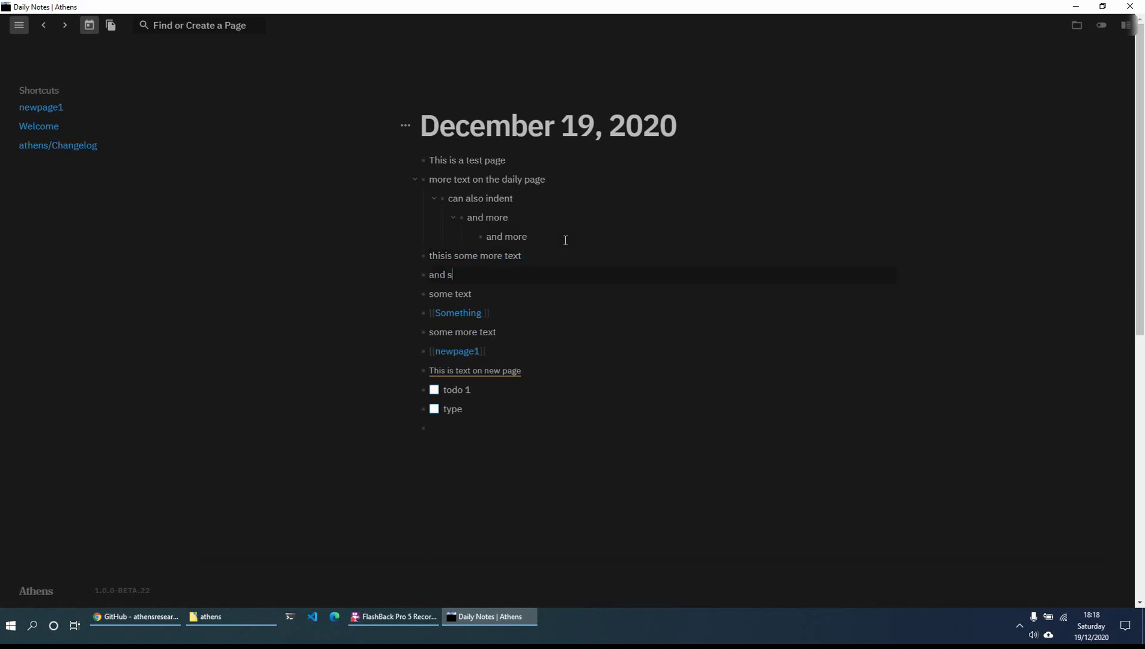
text(ome more)
click(639, 412)
click(830, 260)
- Check the modified time of first-db.transit in the athens folder, refreshing the folder until the autosave shows, and return to Athens
click(240, 616)
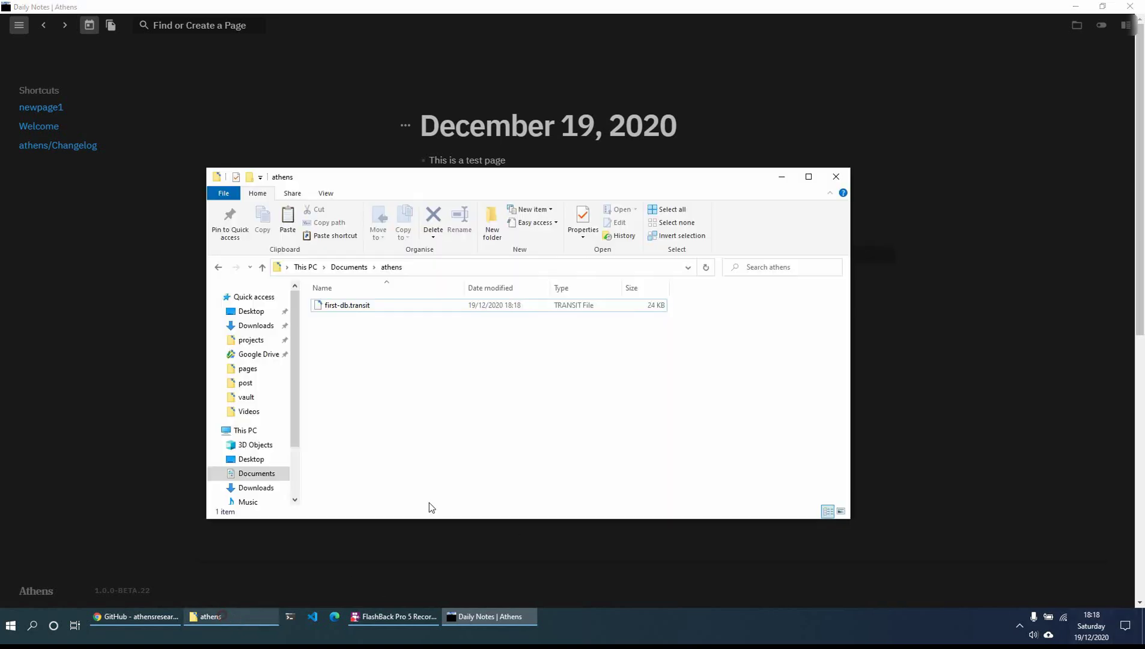
right_click(435, 351)
click(487, 396)
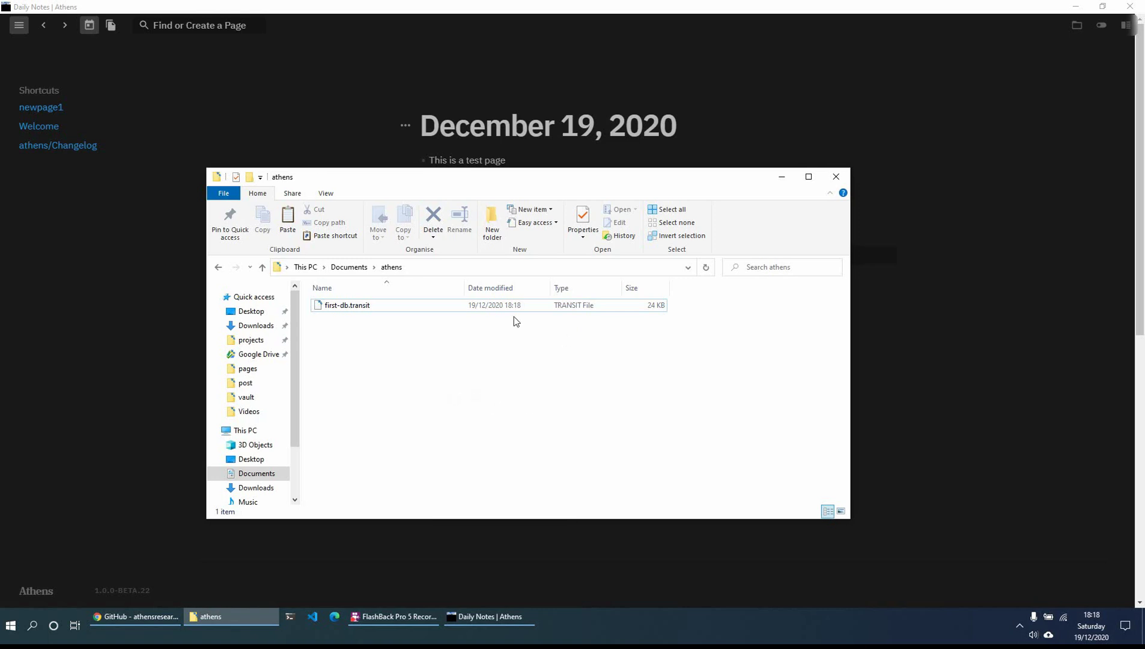
click(952, 328)
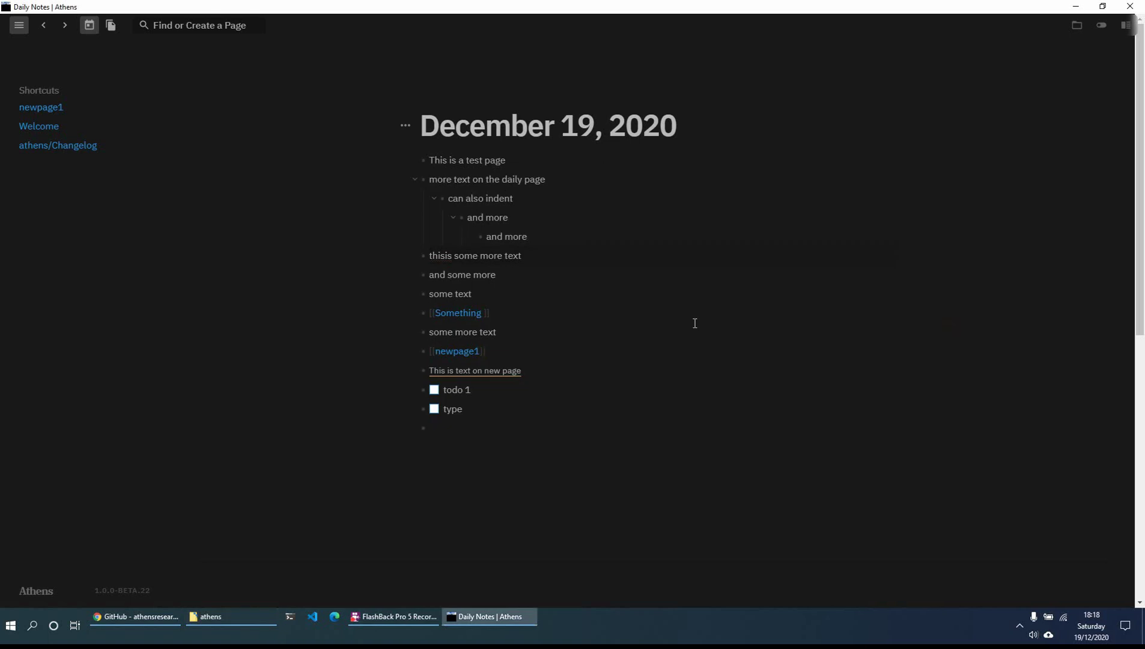
click(218, 624)
right_click(422, 334)
click(450, 387)
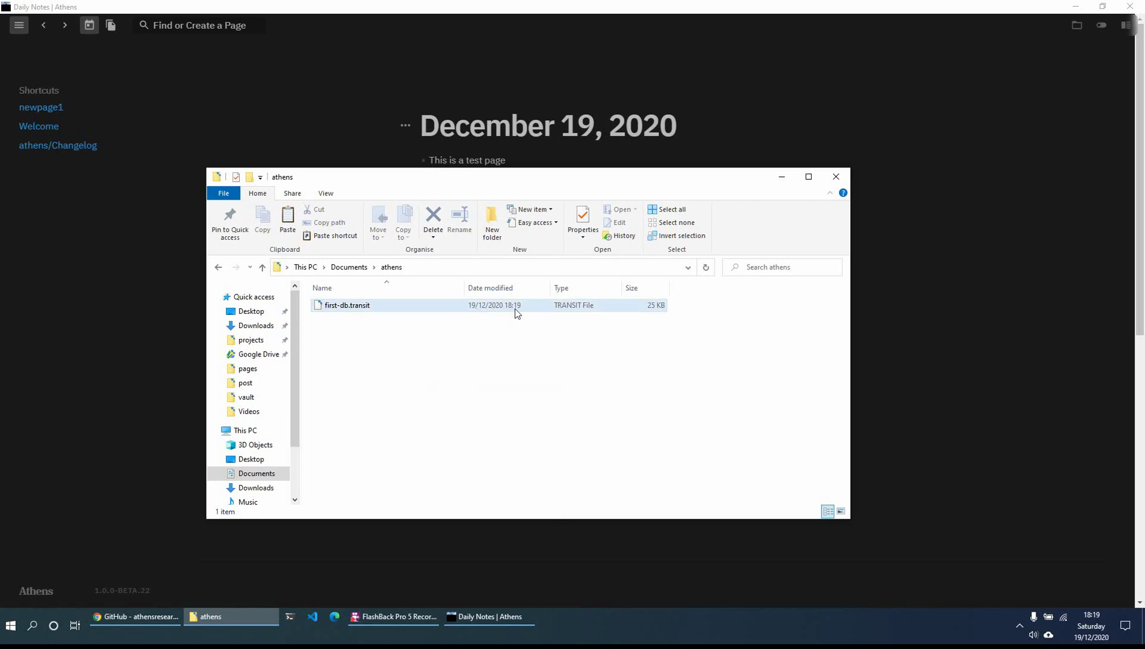
click(941, 286)
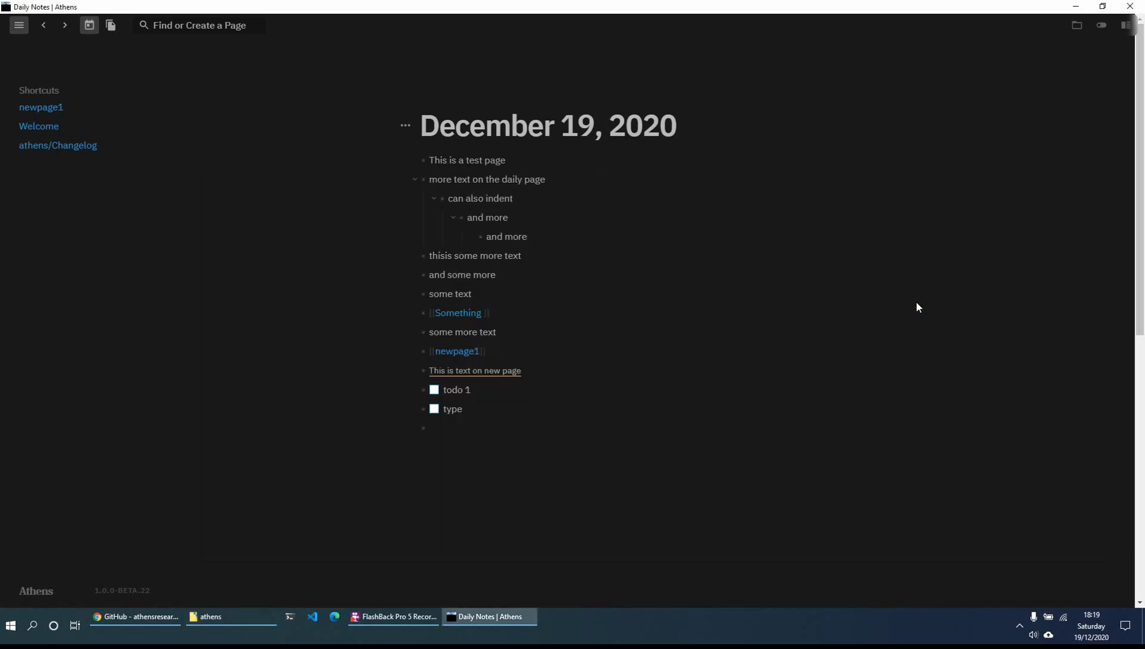
- Go back to the list of all pages and forward again to the daily notes
click(43, 29)
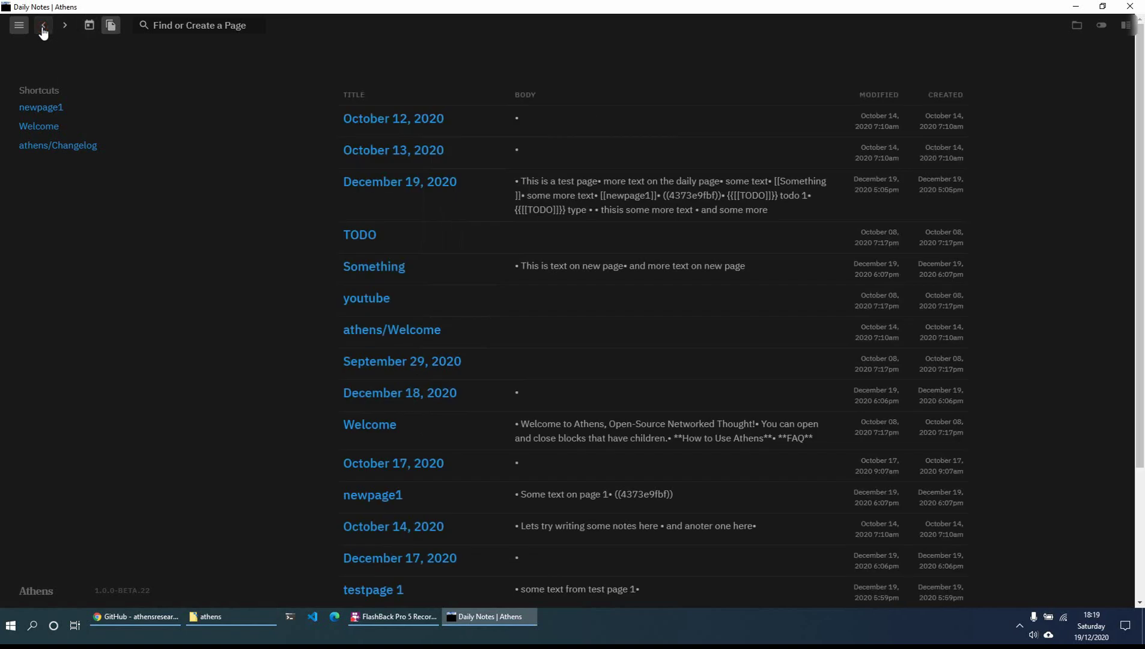
click(65, 31)
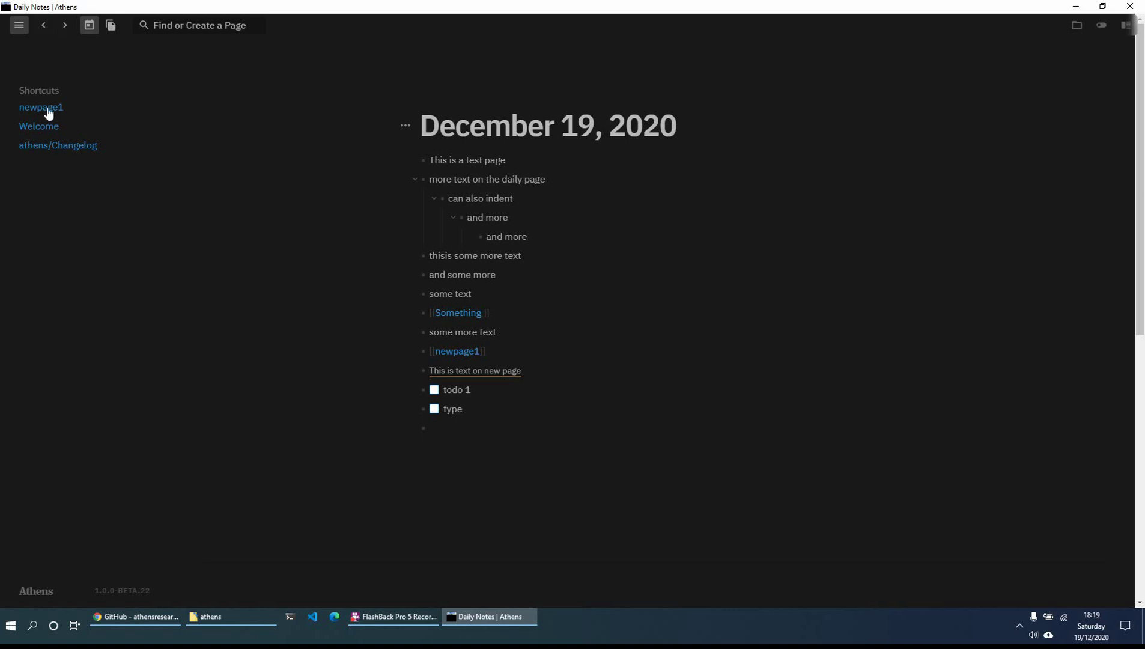
- Add the December 19, 2020 page to the shortcuts, and remove that shortcut again
click(405, 125)
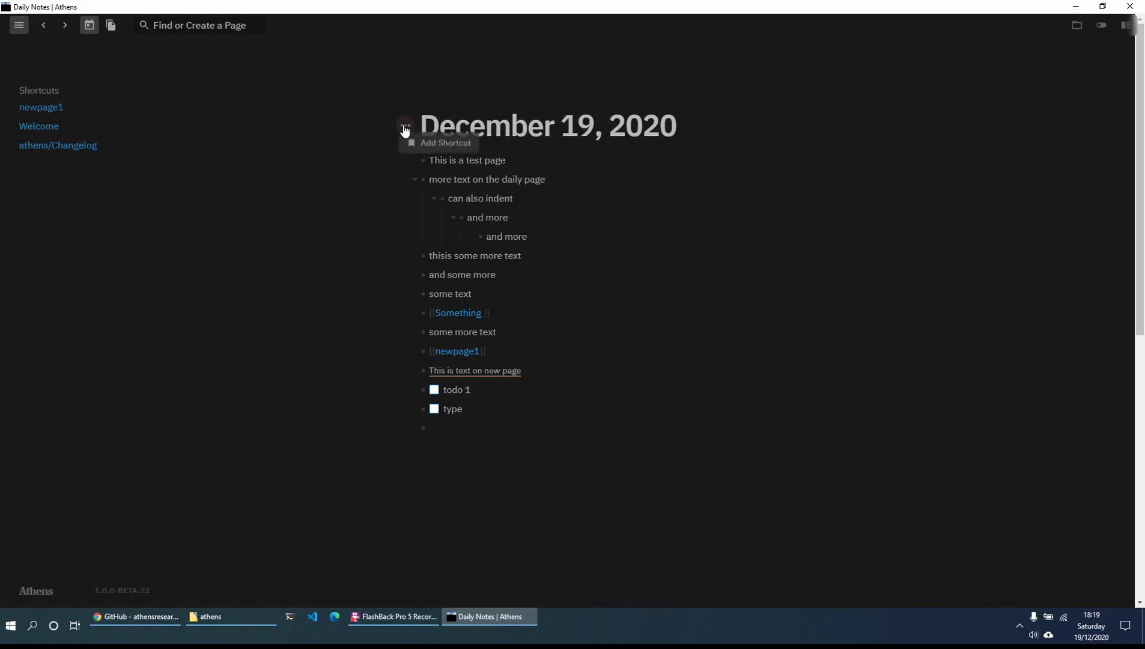
click(430, 144)
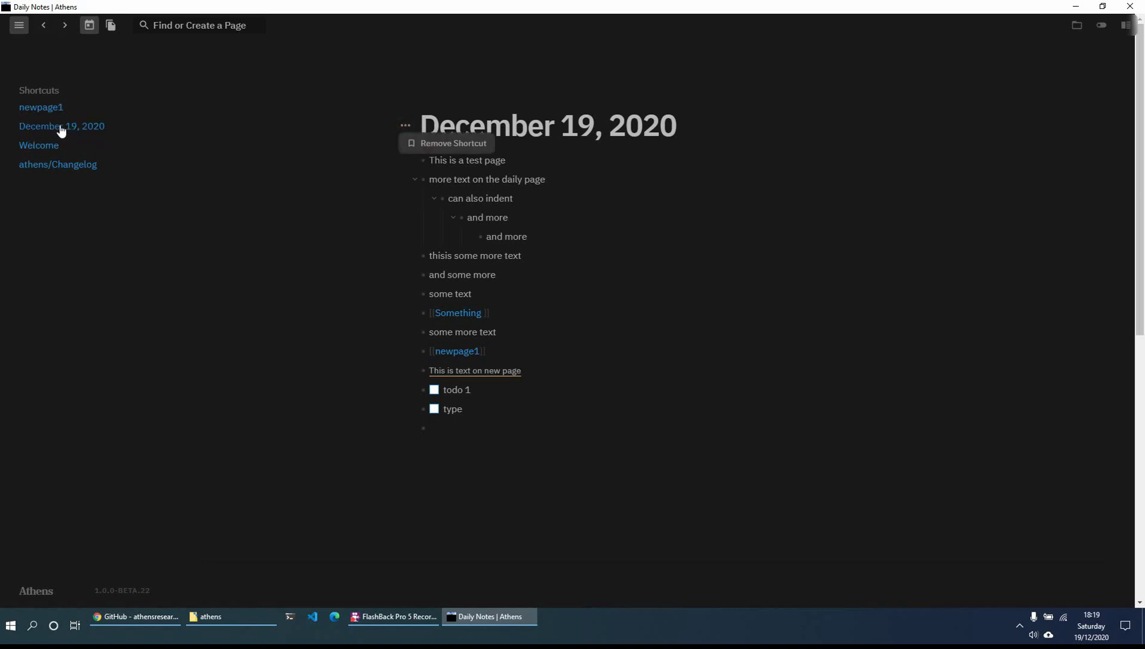
click(300, 224)
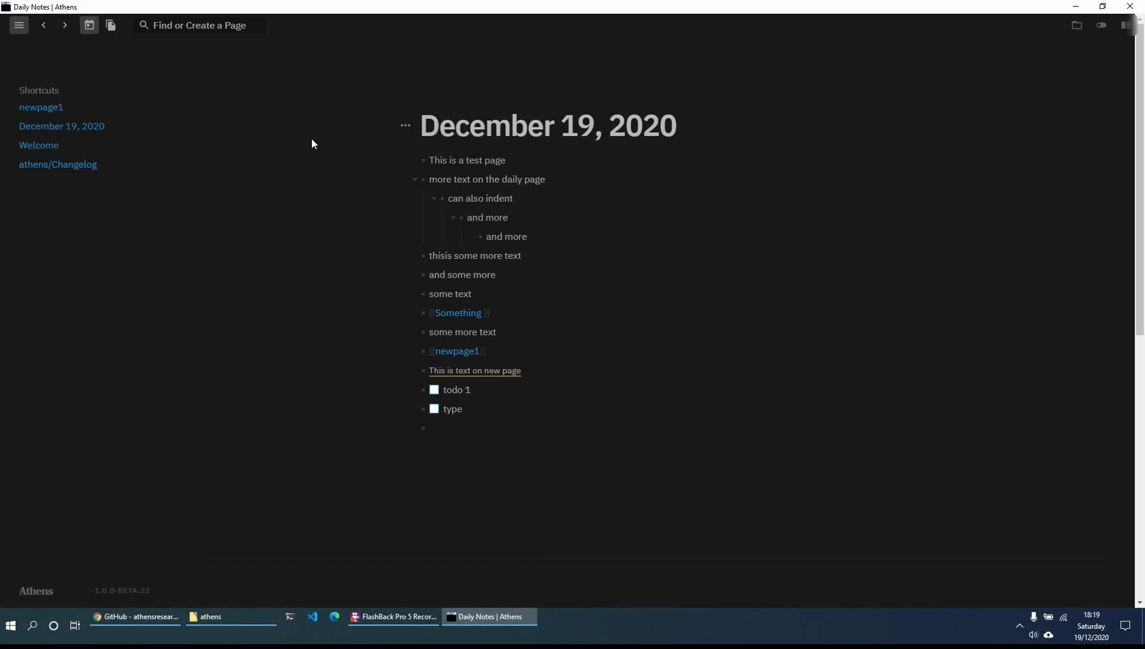
click(405, 126)
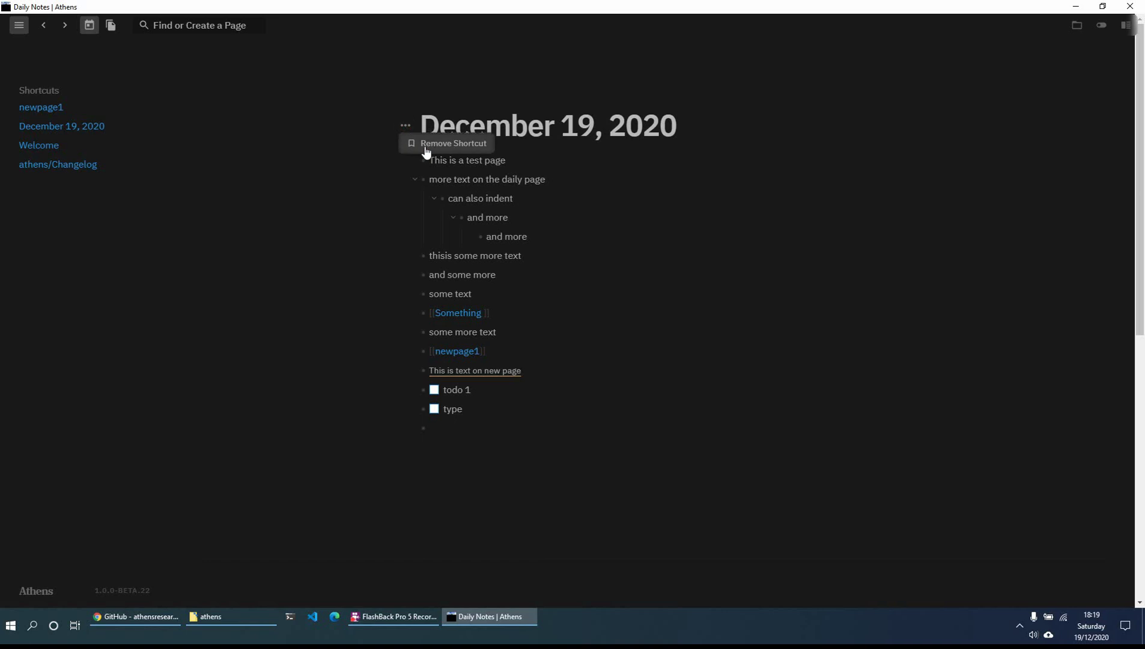
click(426, 146)
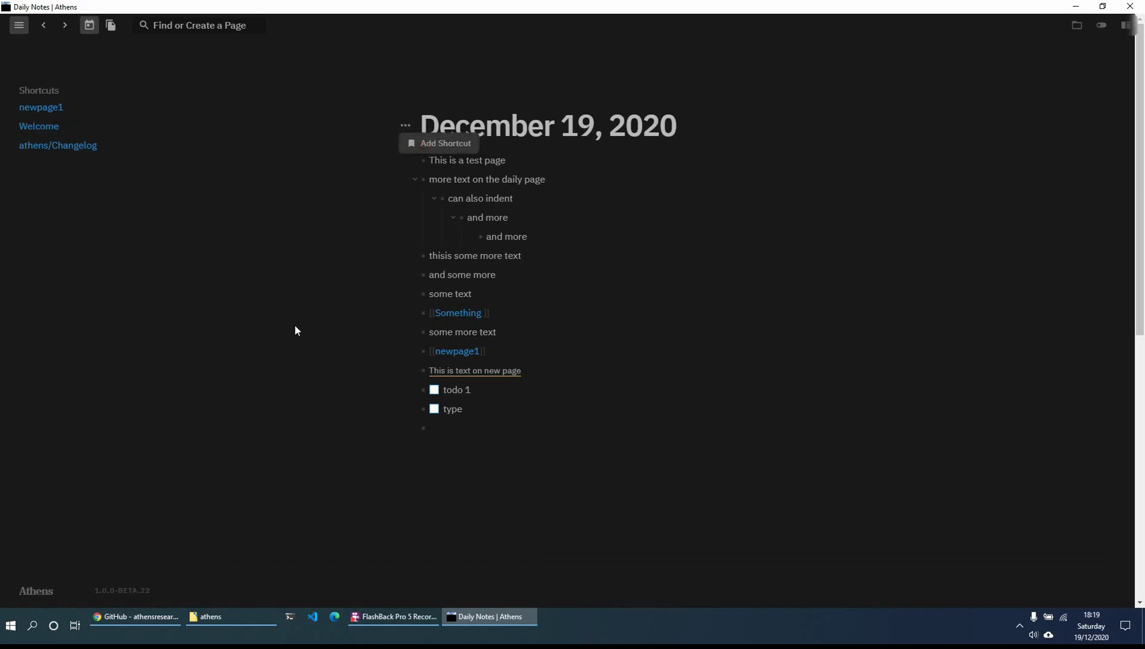
- Delete the Something page linked from the daily notes, and inspect its former link bullet back in the daily notes
click(468, 313)
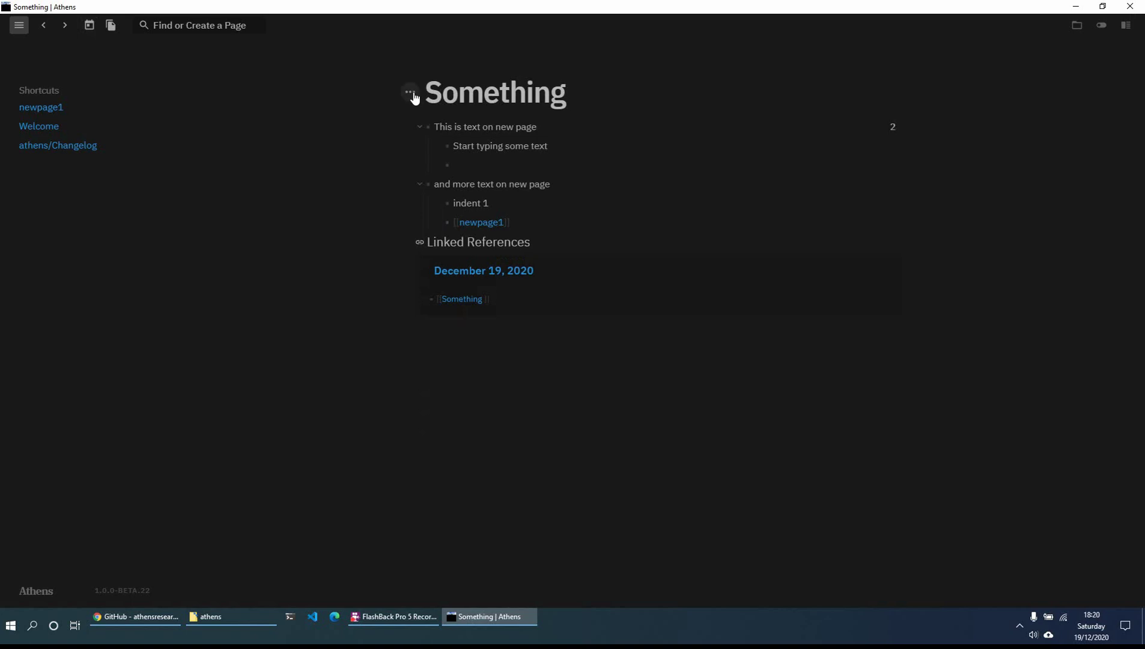
click(415, 98)
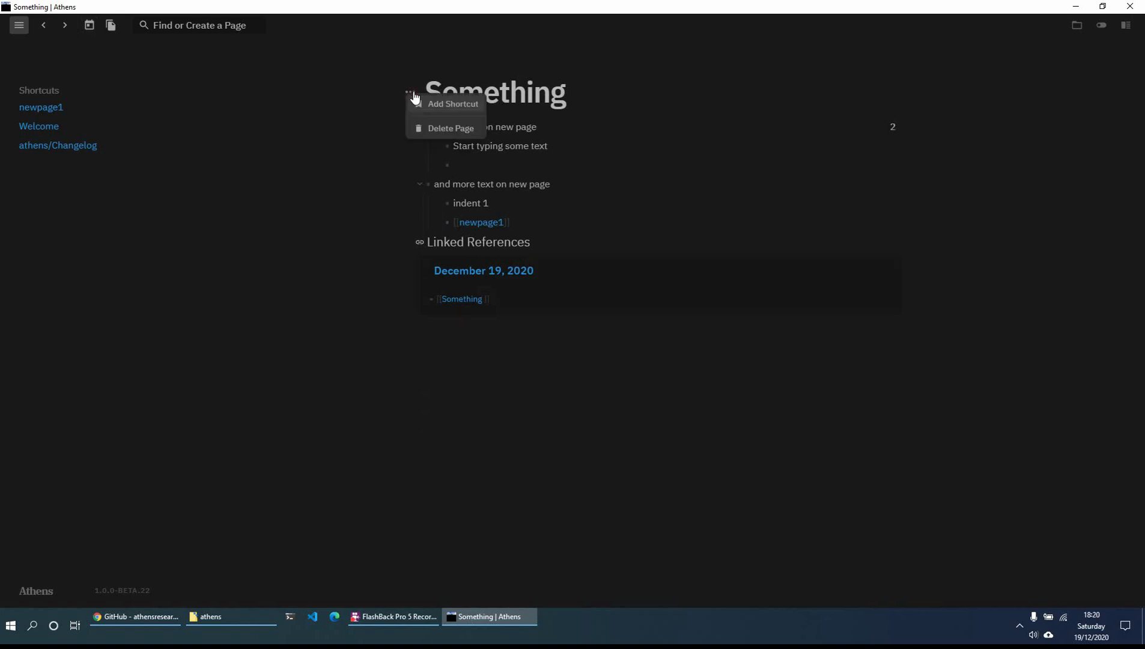
click(431, 130)
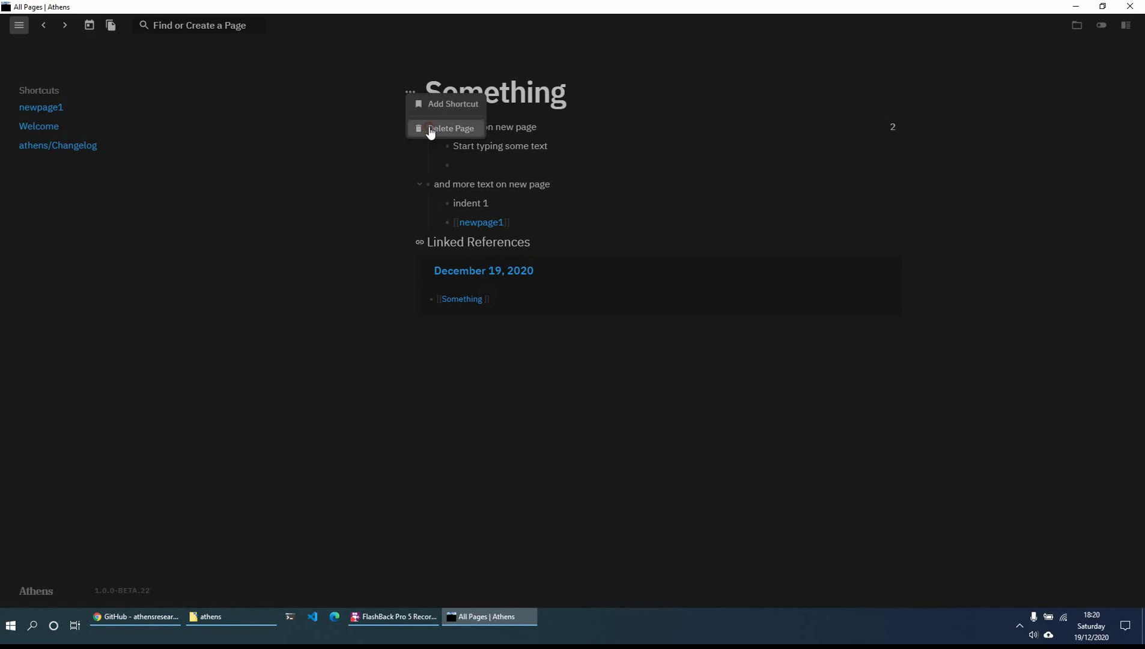
click(89, 25)
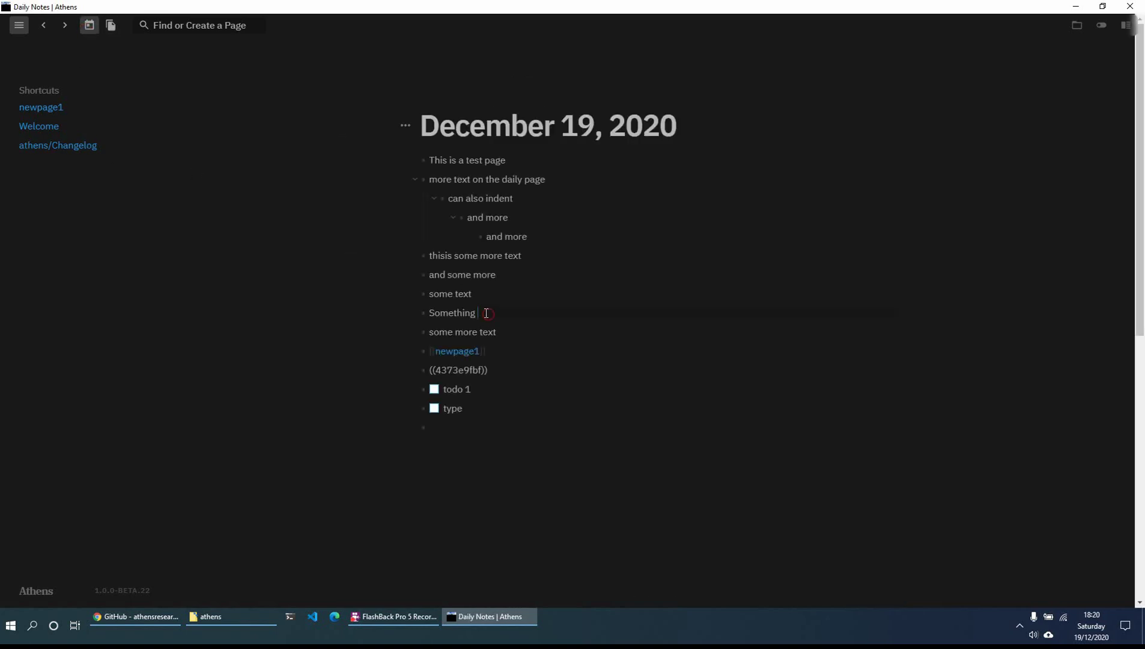
drag(488, 314, 448, 313)
double_click(448, 313)
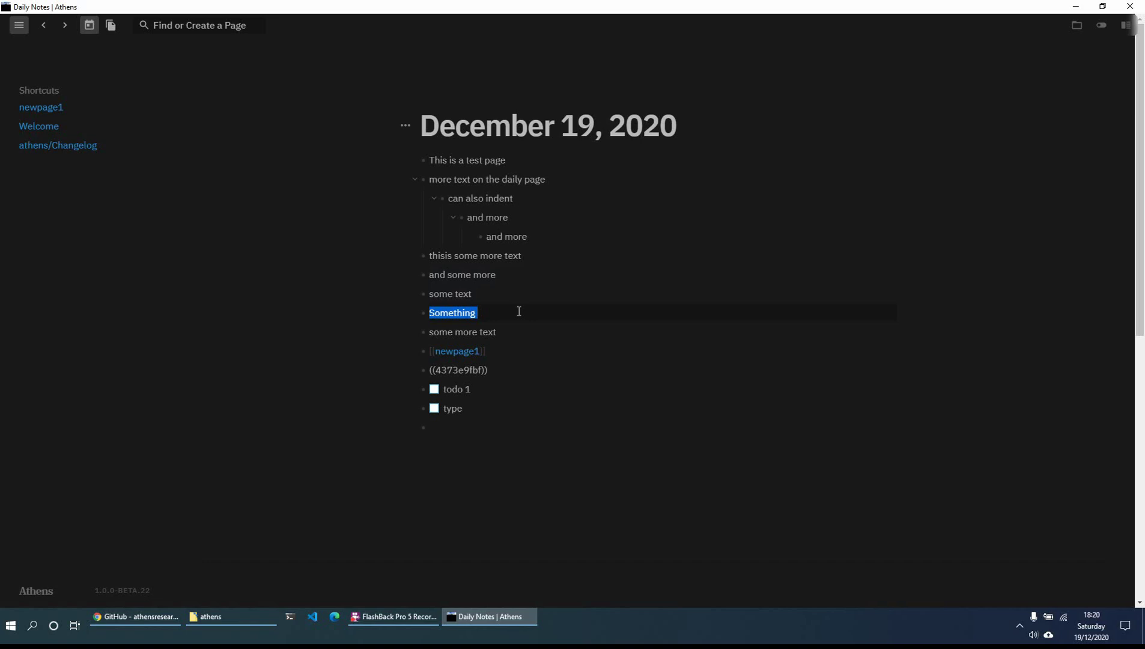
- Open the slash command list in the empty last bullet of the daily notes and look through its options
click(480, 427)
text(/)
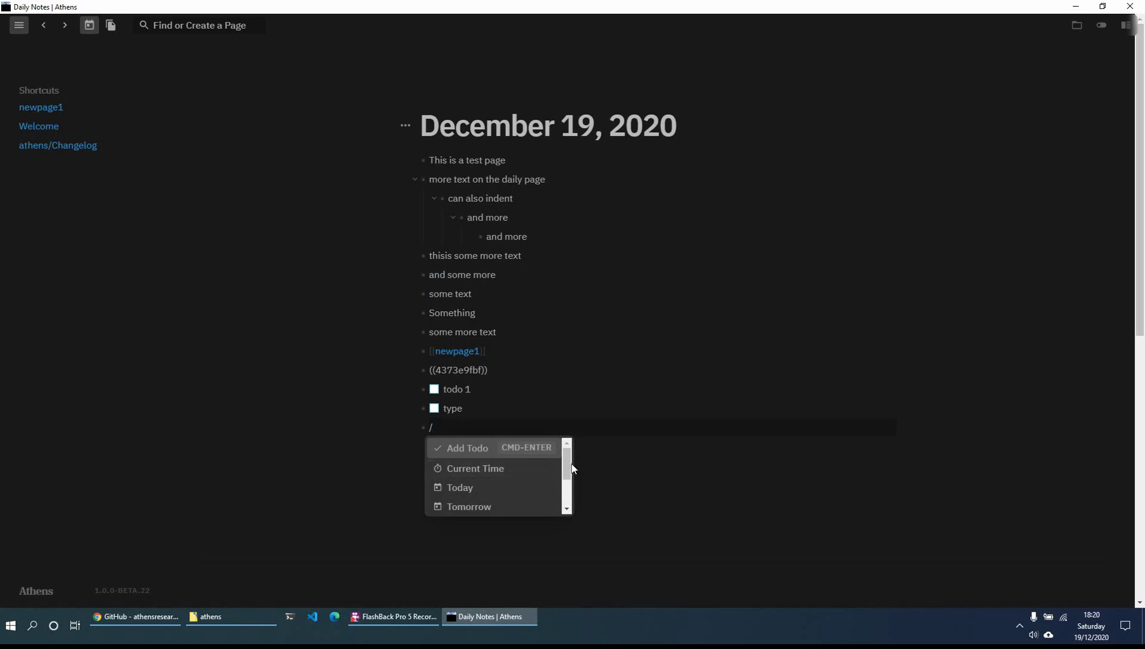
drag(569, 463, 569, 489)
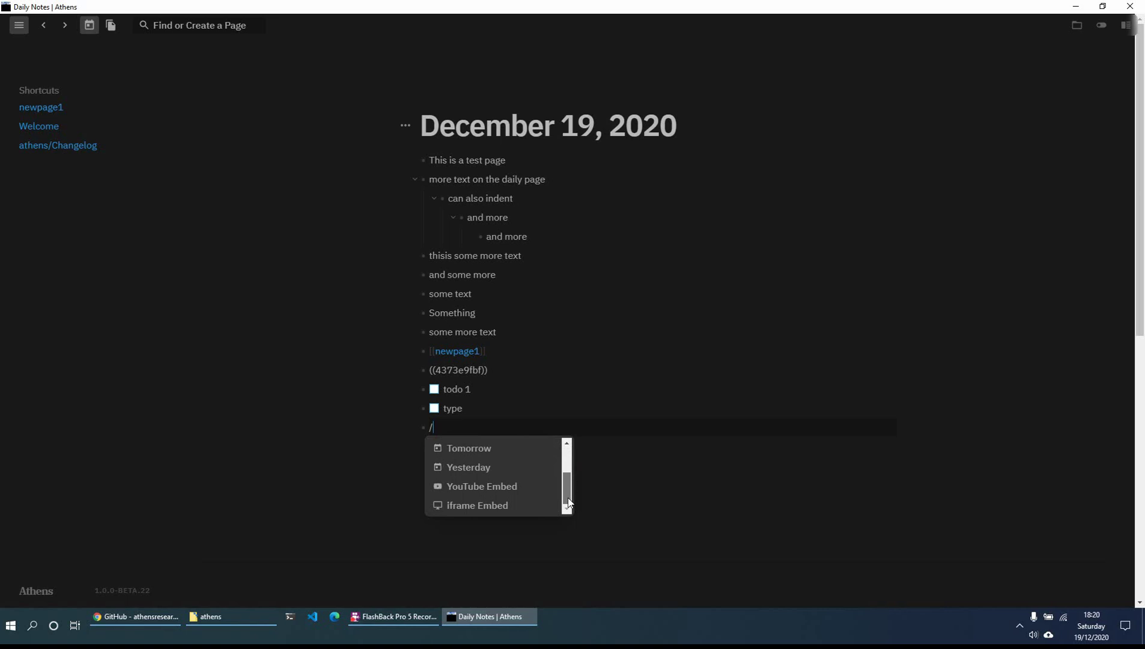
drag(568, 491, 570, 467)
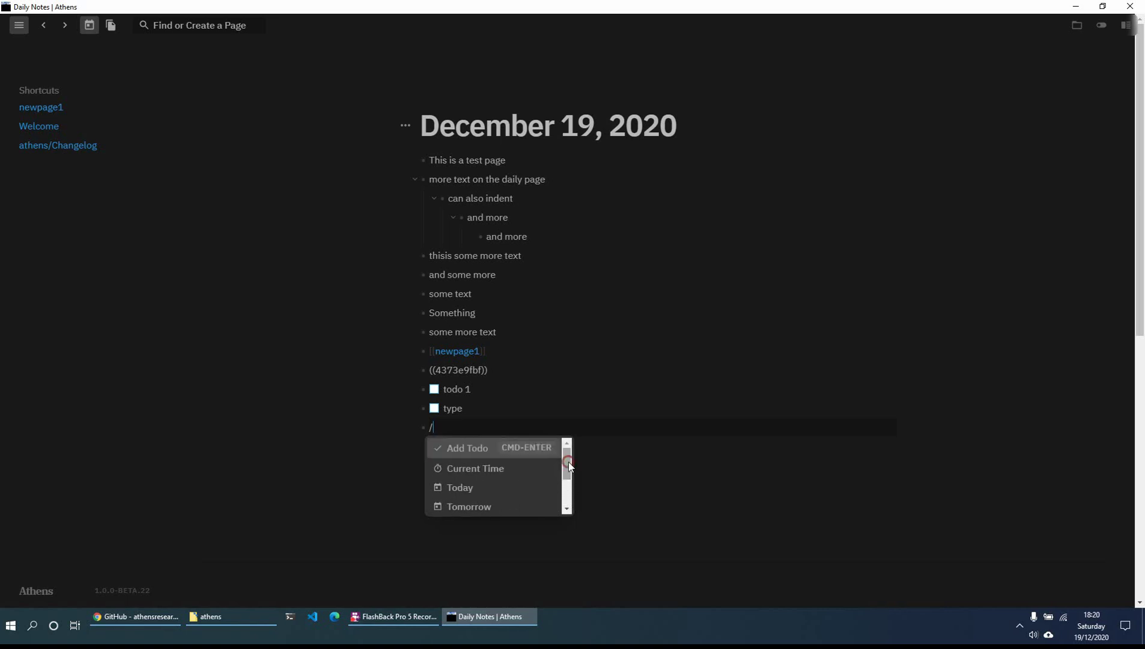